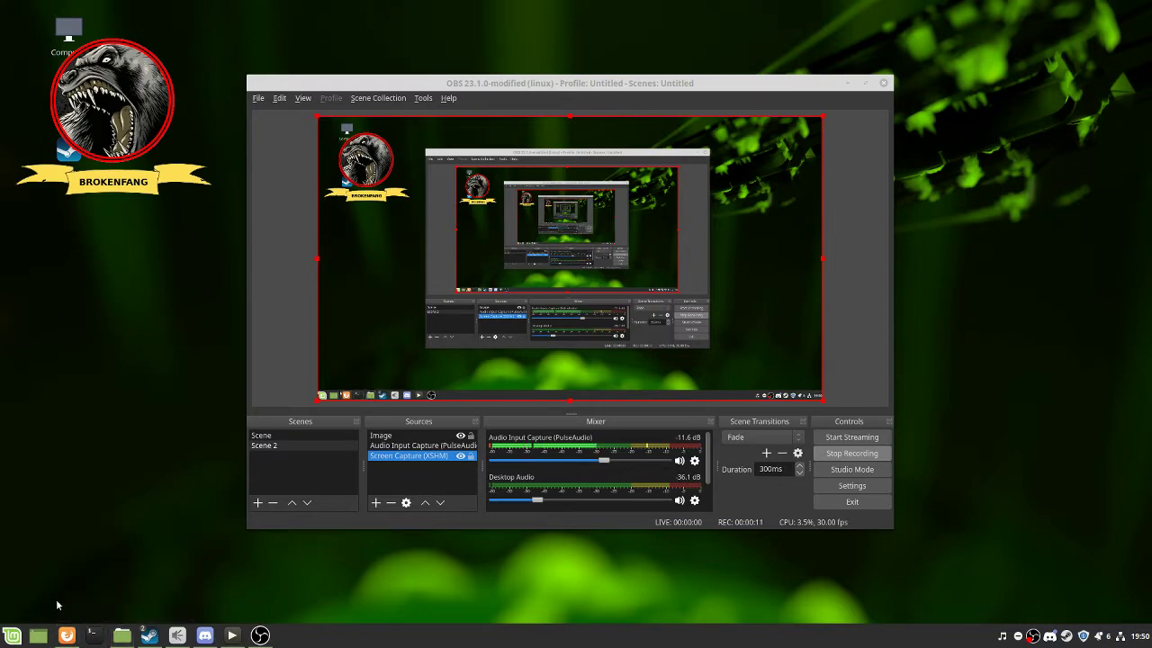
Minimize the OBS window, bring up the Steam chat window and minimize it too, leaving a clear desktop
left_click(260, 635)
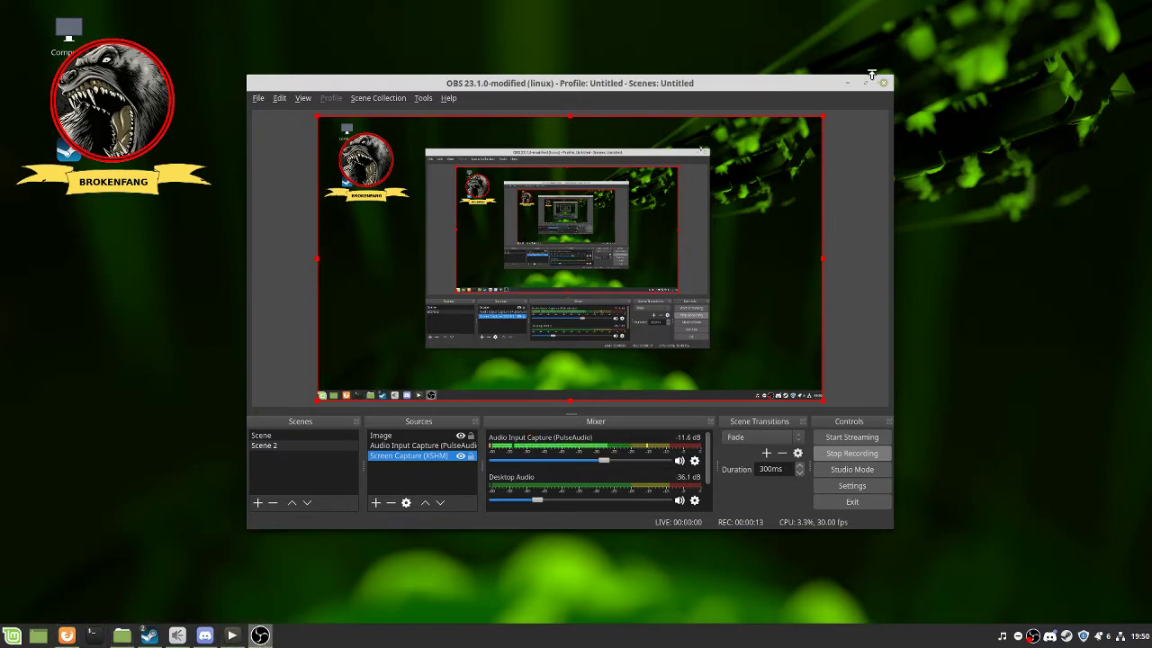
left_click(847, 82)
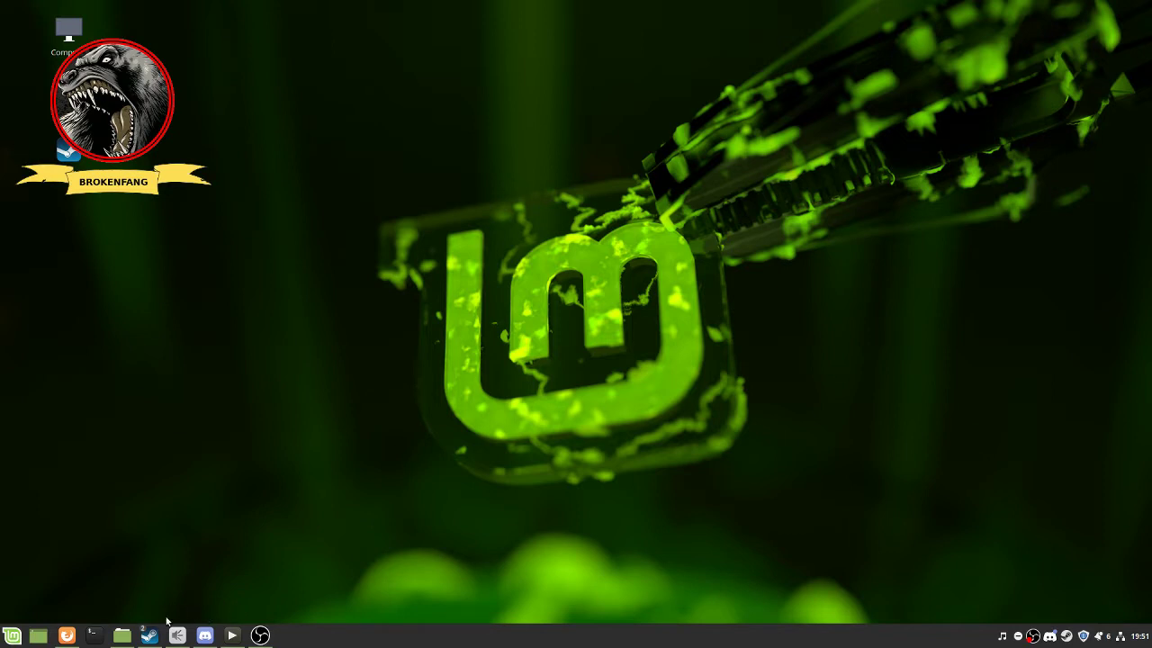
mouse_move(150, 636)
left_click(216, 567)
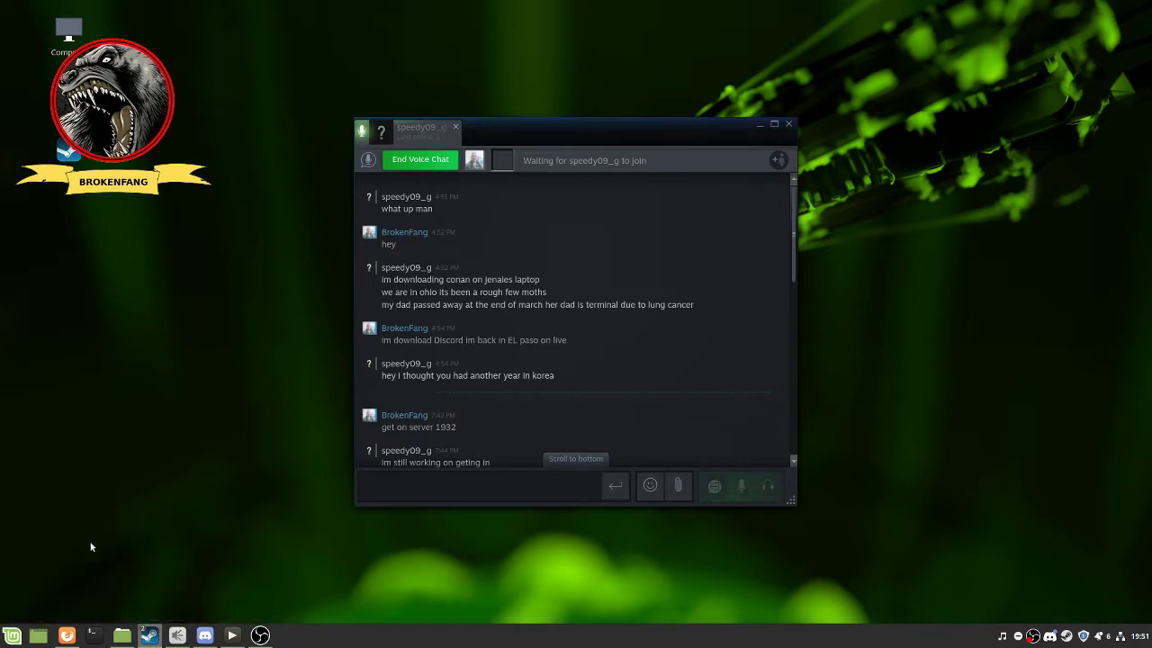
left_click(757, 125)
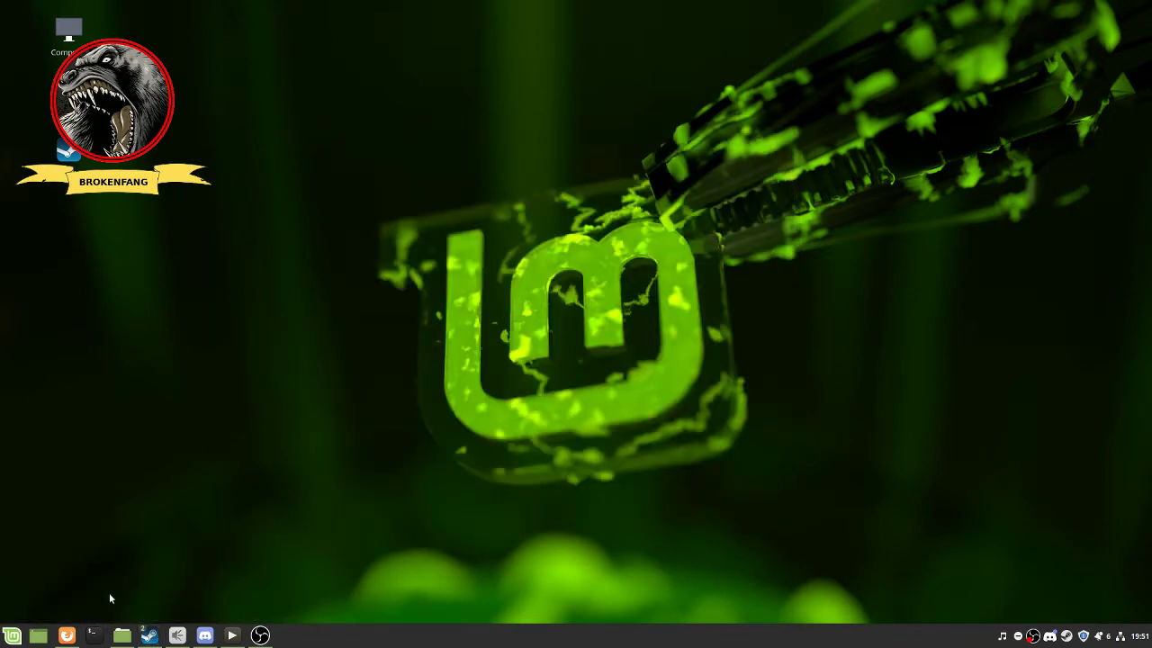
Browse the installed application categories and launch LibreOffice from the Office category
left_click(12, 639)
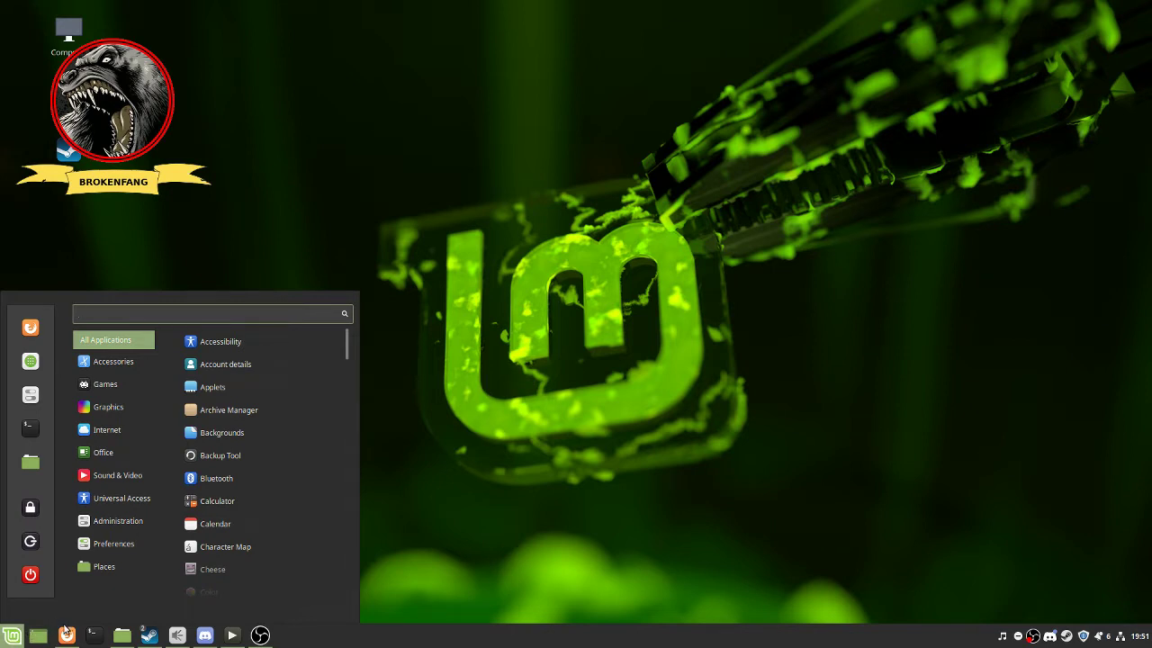
mouse_move(138, 574)
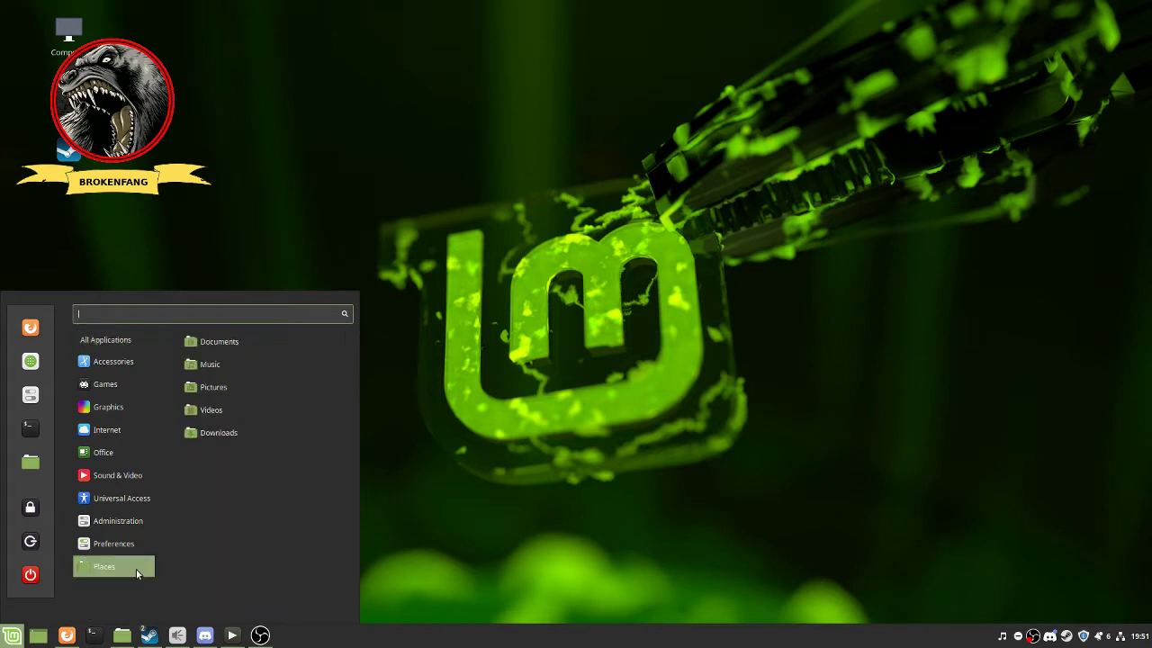
mouse_move(121, 521)
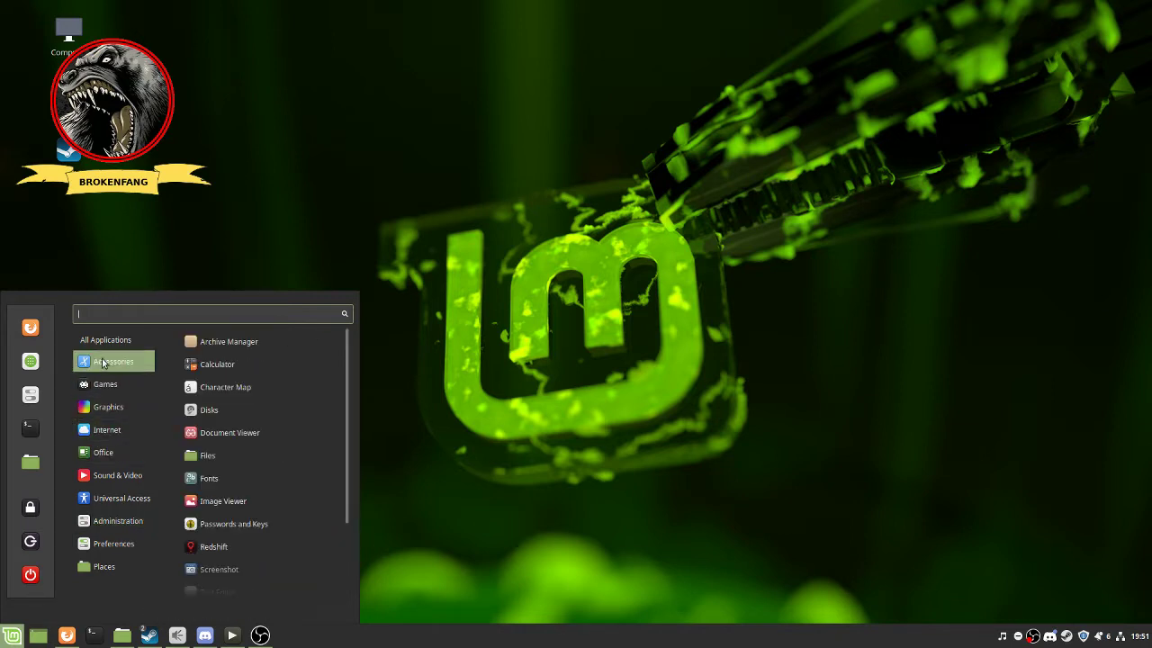
mouse_move(84, 343)
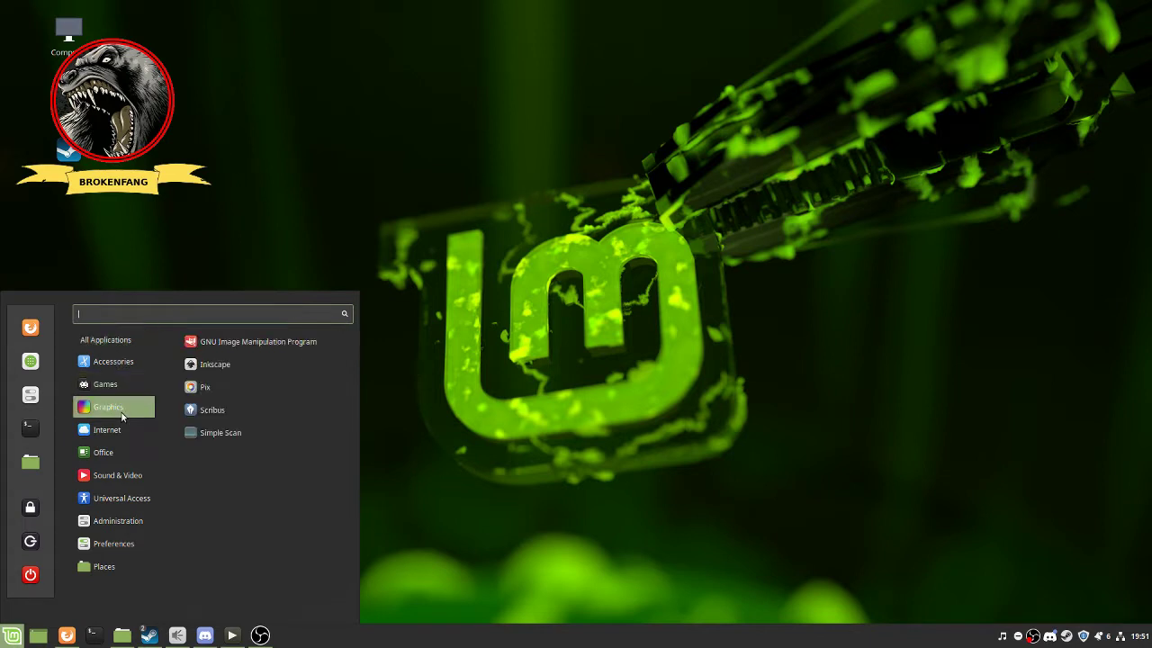
mouse_move(121, 432)
mouse_move(118, 452)
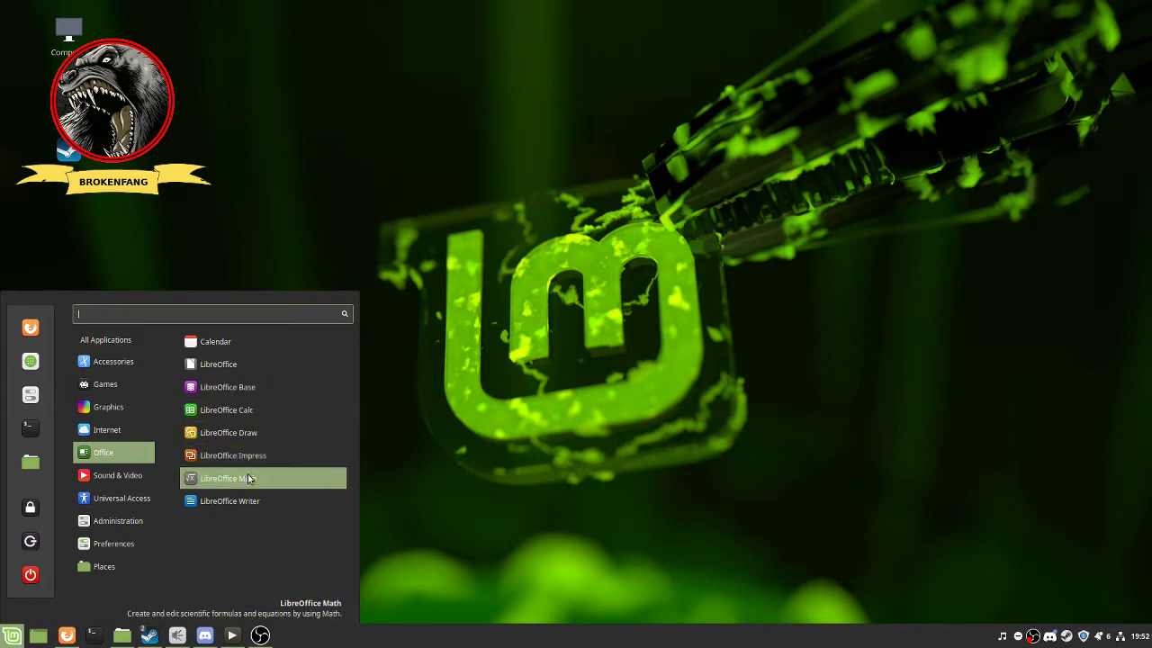
left_click(224, 417)
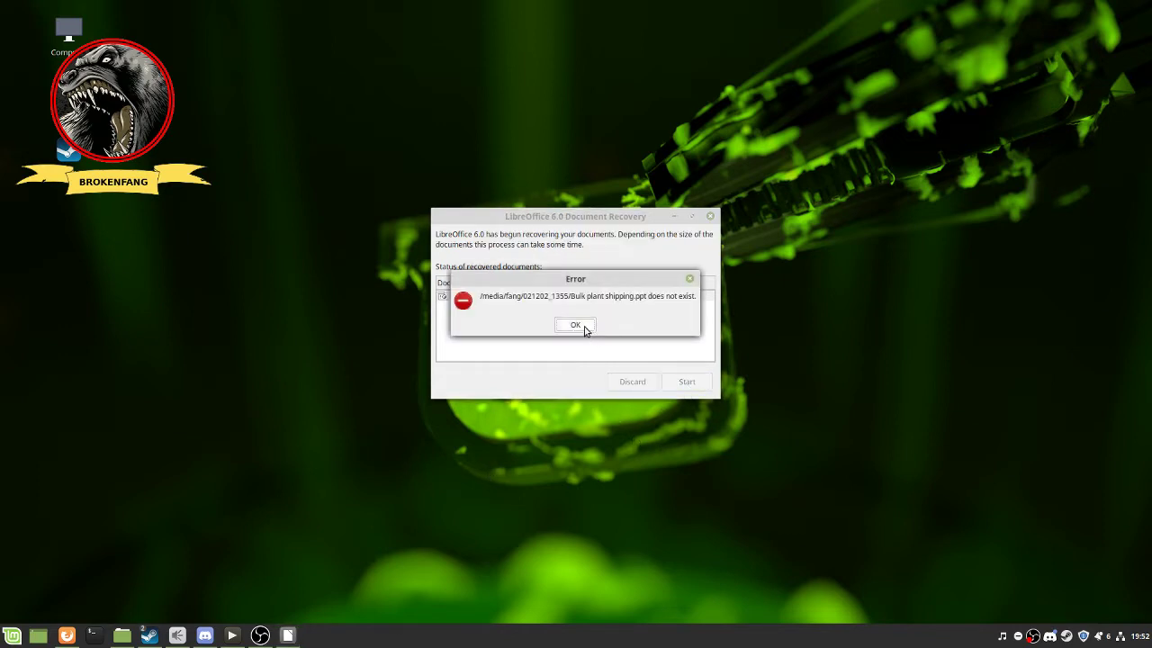
Dismiss the errors to finish document recovery, and try to open the recent Bulk plant shipping presentation
left_click(581, 326)
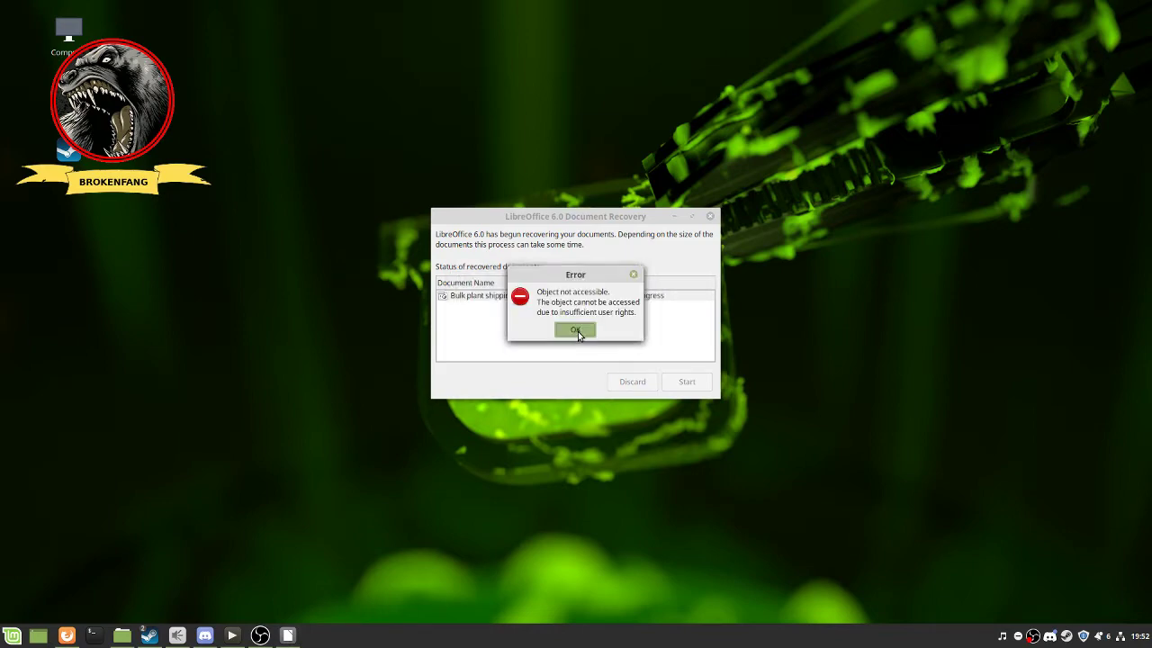
left_click(578, 332)
left_click(686, 382)
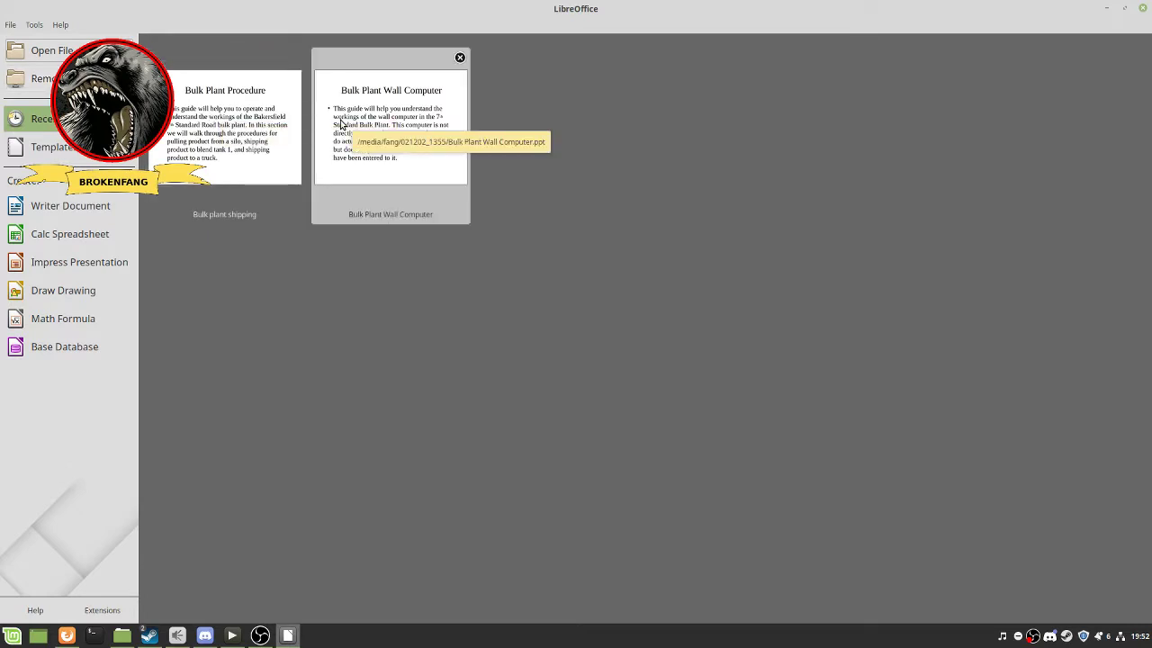
left_click(200, 139)
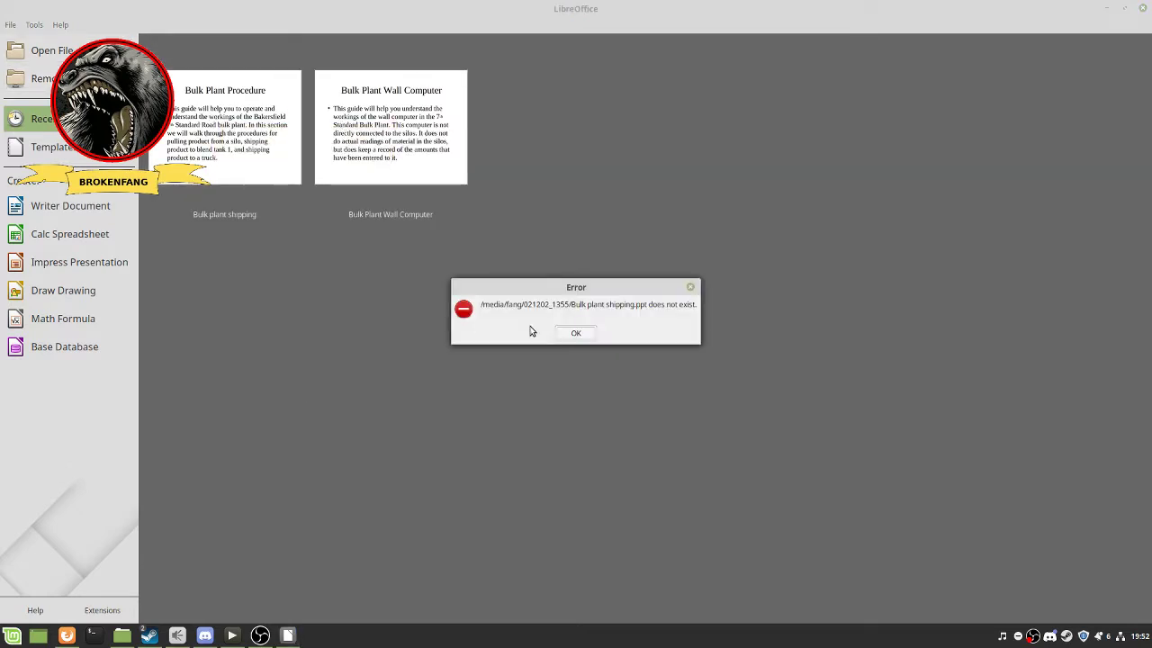
left_click(585, 336)
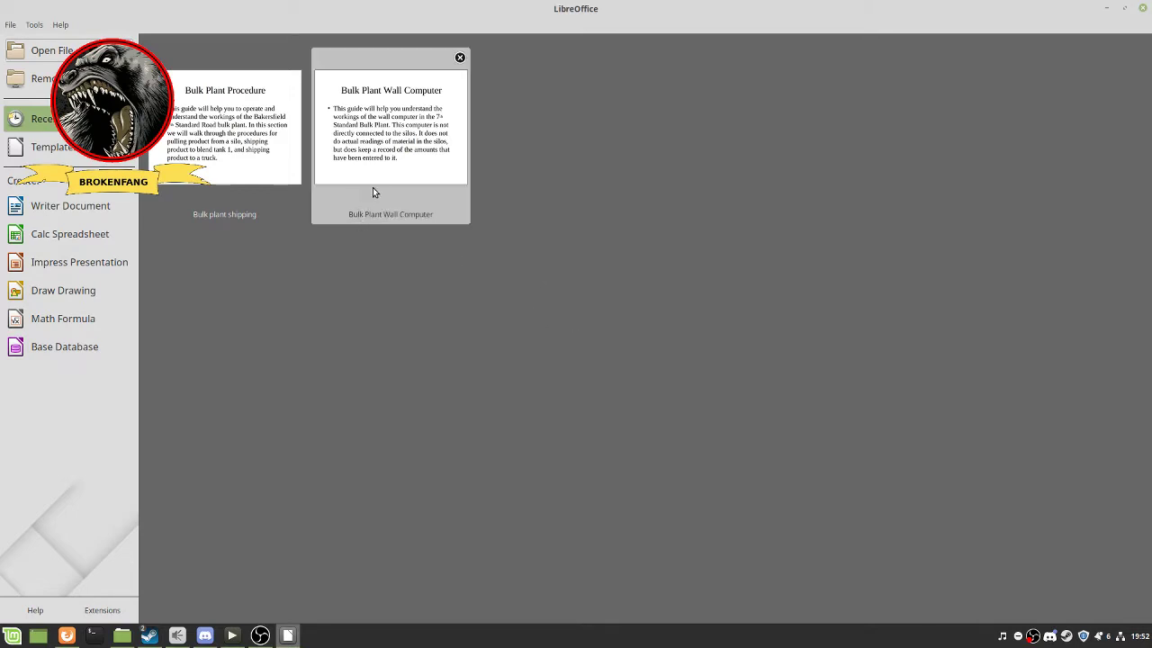
Create a document from the Businesscard with logo template and update its links to external data
left_click(76, 155)
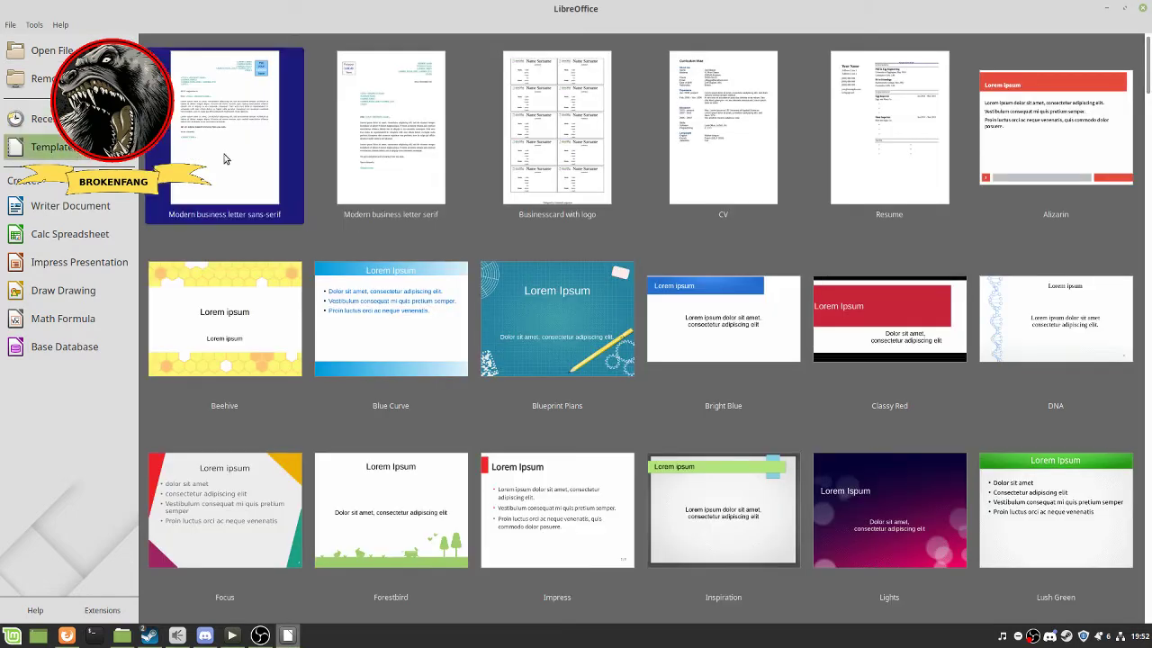
scroll(576, 423, "down", 10)
scroll(577, 422, "up", 10)
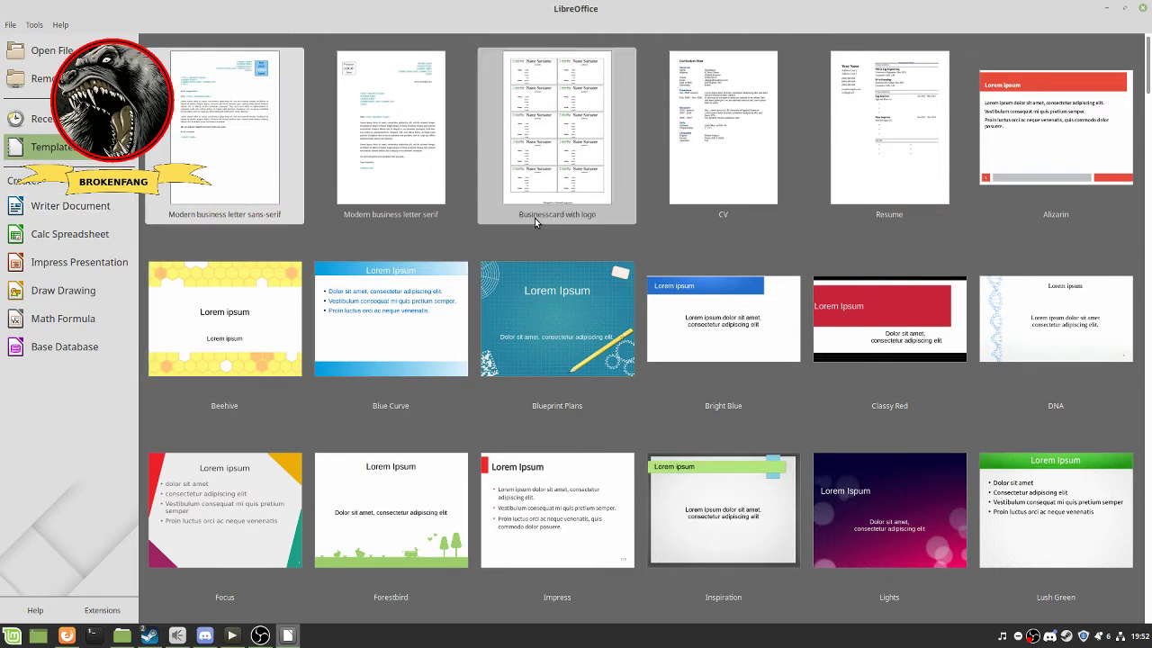
double_click(547, 171)
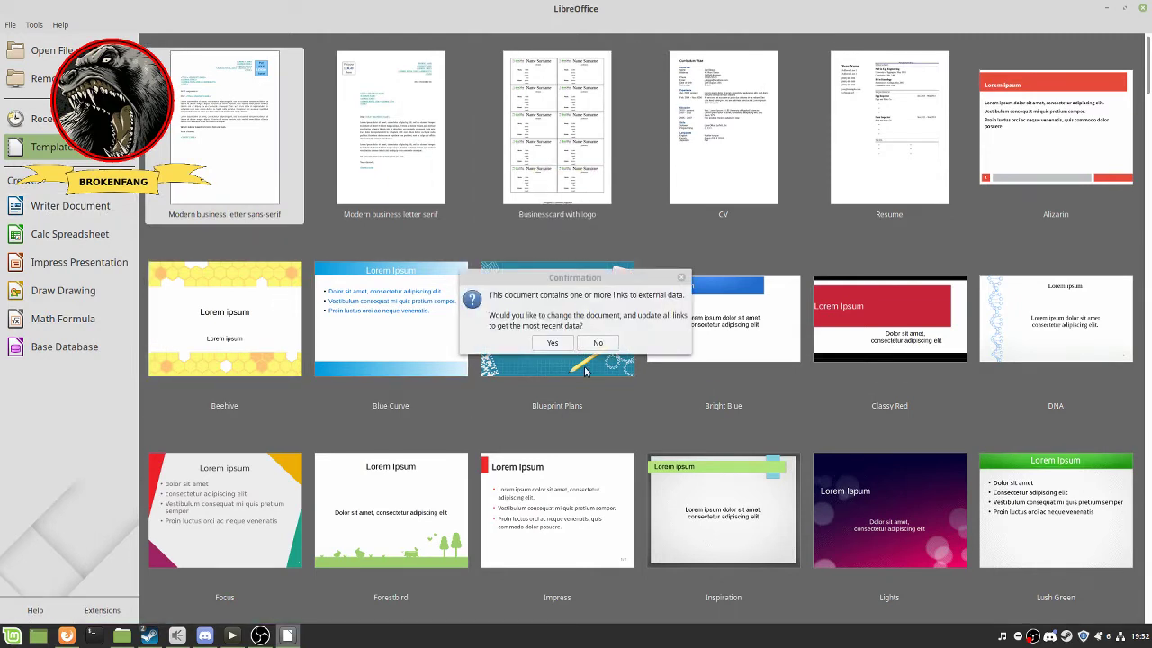
left_click(551, 345)
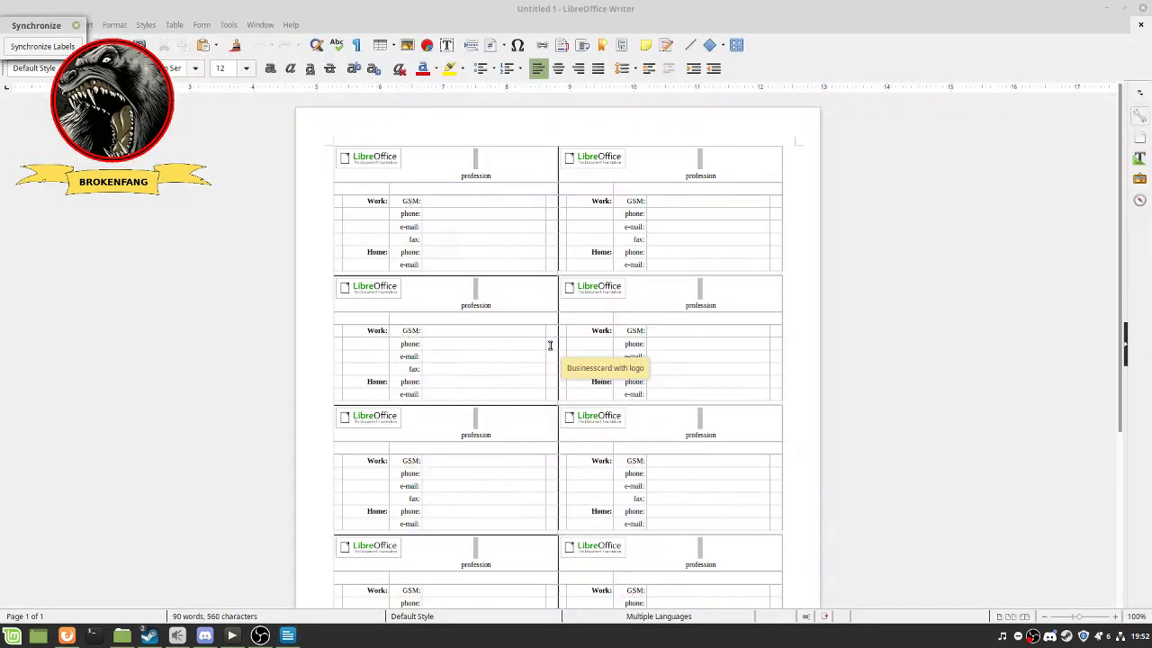
Place the cursor in the first business card's home phone field and minimize the document
left_click(453, 226)
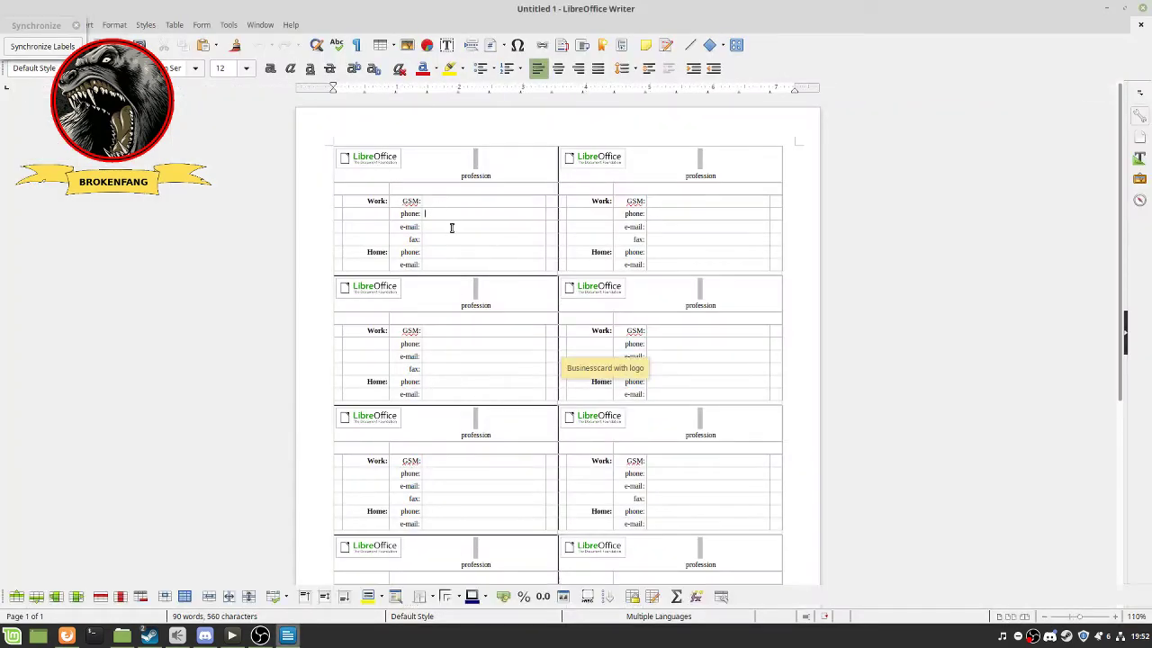
left_click(455, 251)
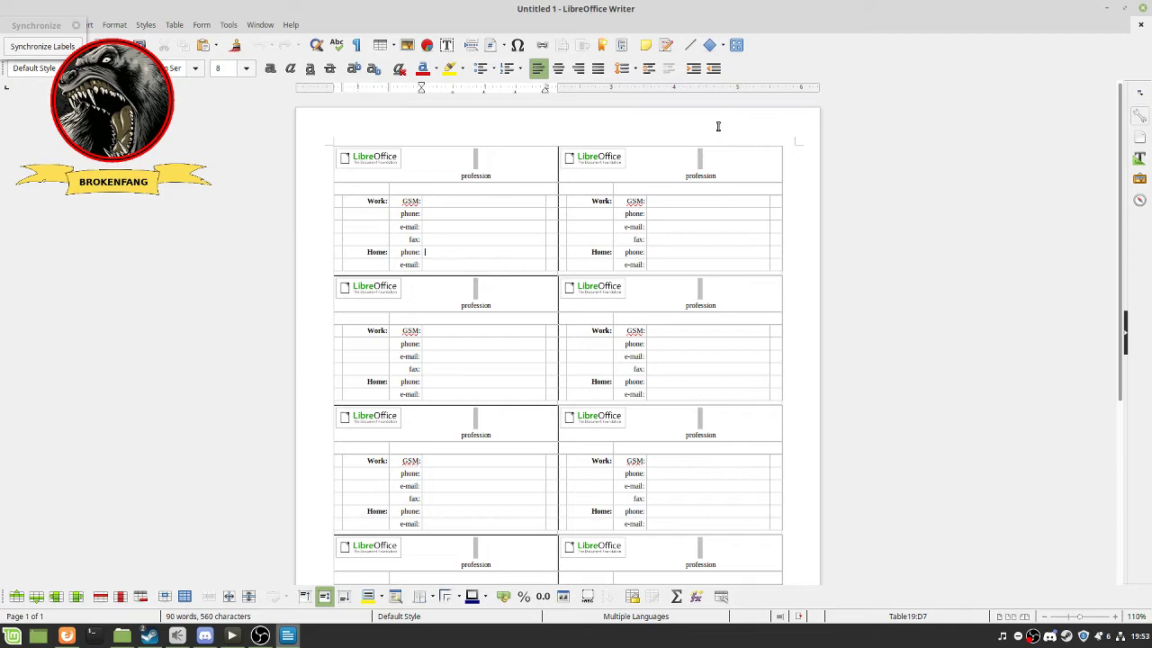
left_click(1106, 9)
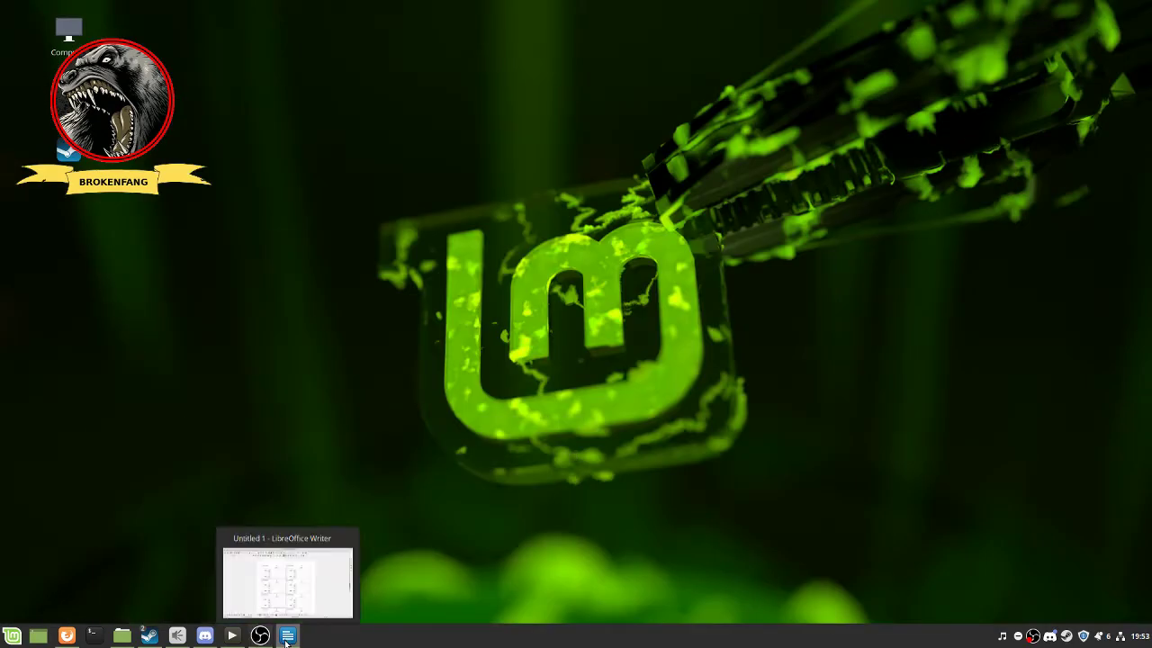
Create a blank LibreOffice Writer document and enter the sample text "RDASDaDSAsdAzxcaweQ2WEQWADS"
left_click(11, 639)
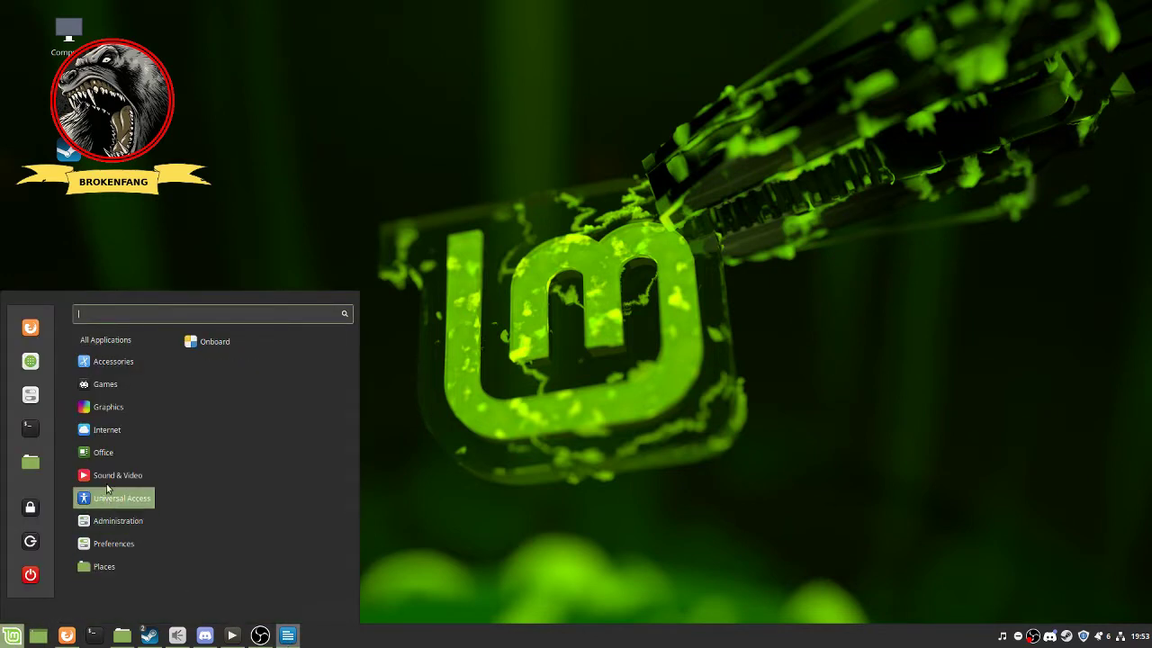
mouse_move(110, 453)
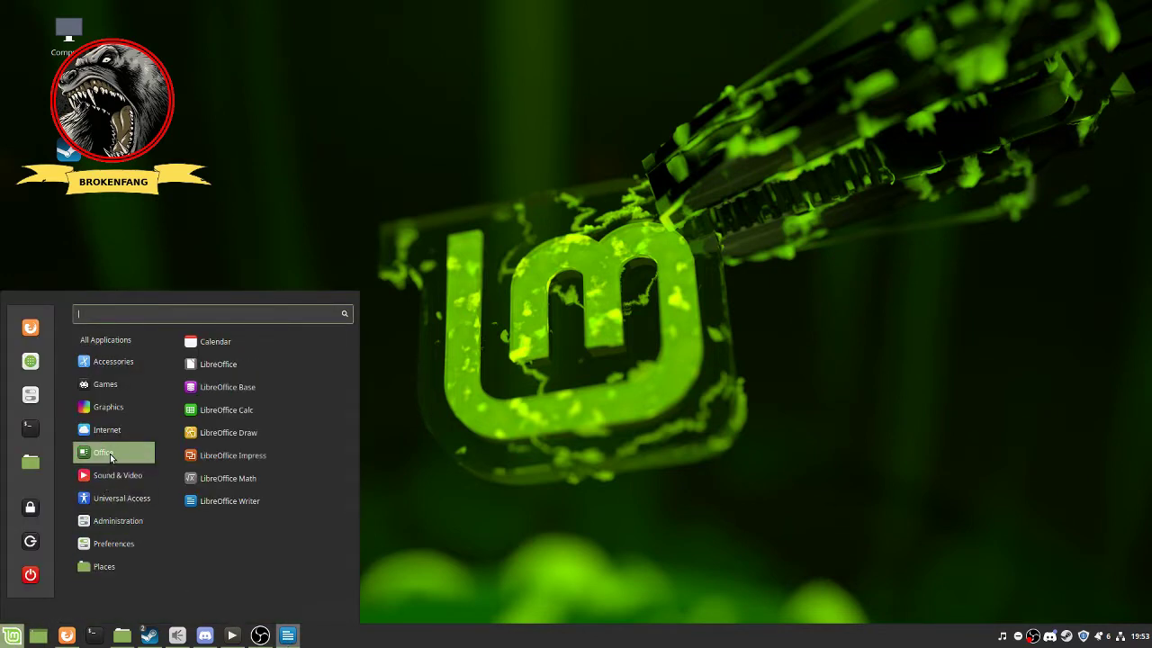
left_click(243, 505)
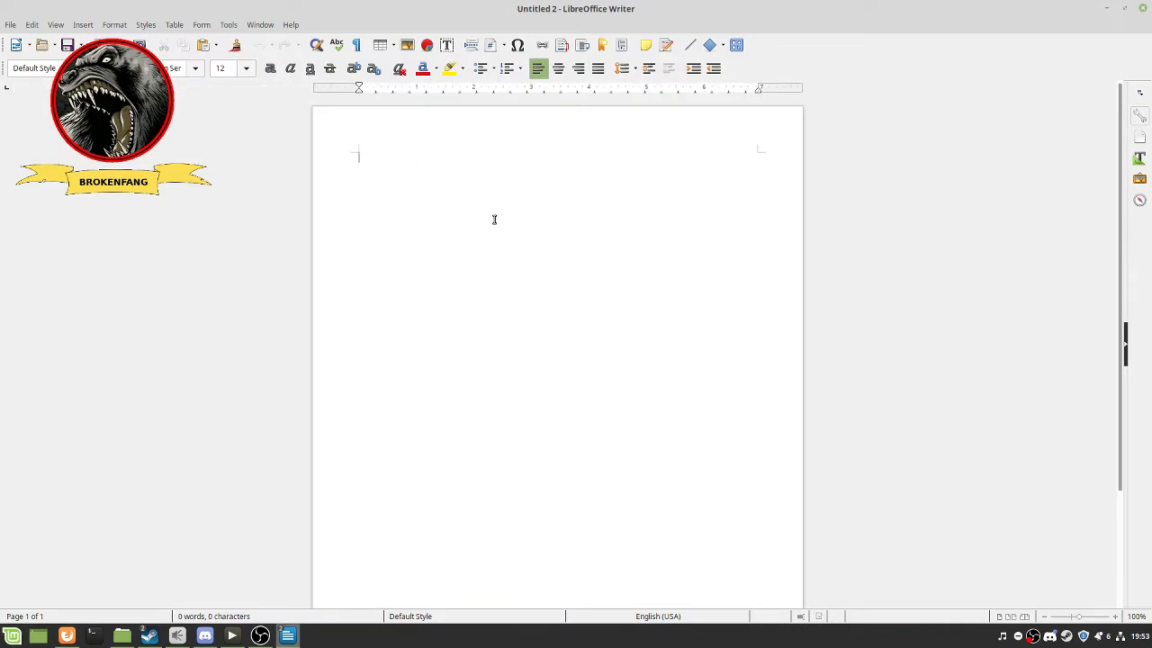
type("RDASDaDSAsdAzxcaweQ2WEQ")
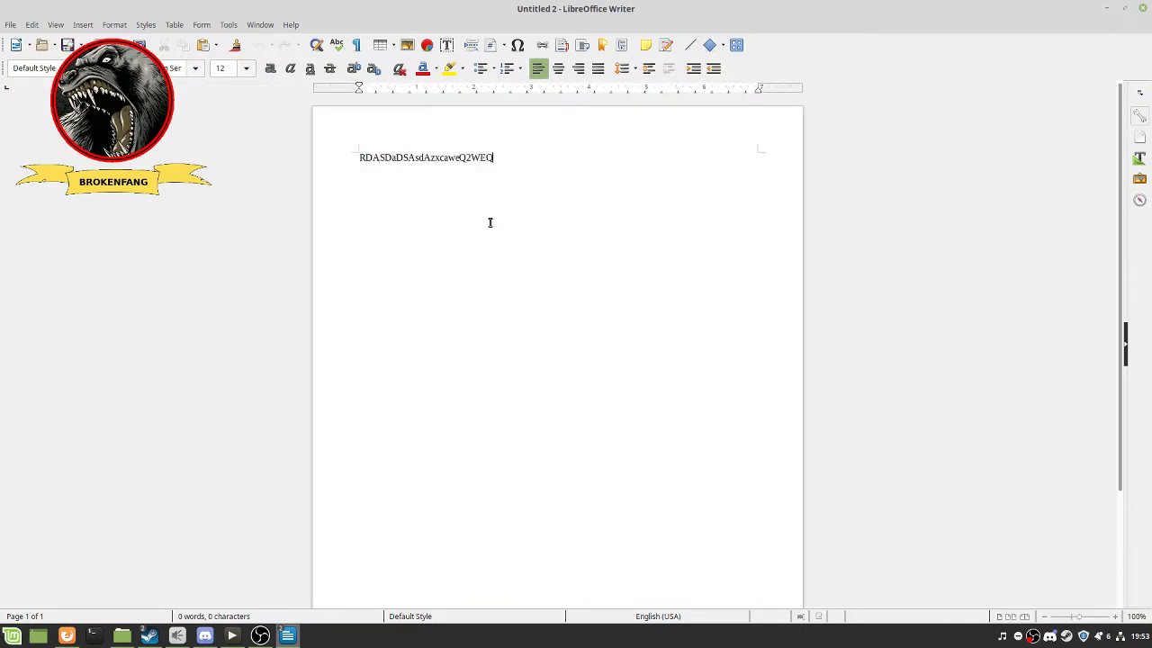
type("WADS")
Select "2WEQWADS" at the end of the line and switch the paragraph alignment to center, right and back to left
left_click_drag(463, 156, 535, 155)
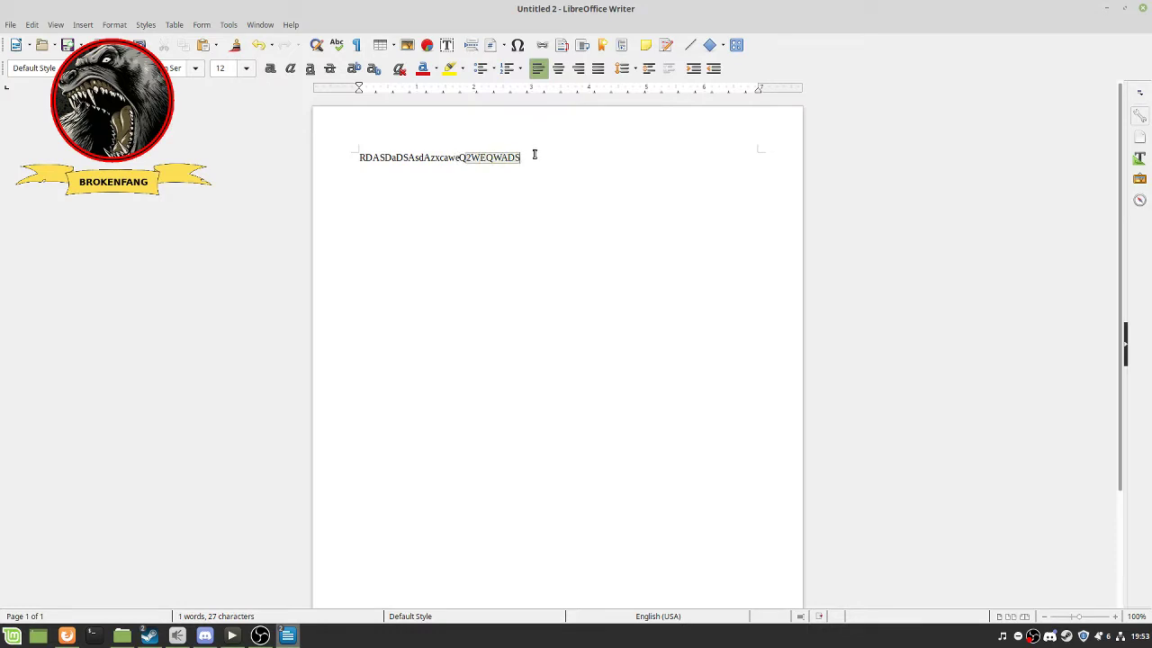
left_click(558, 68)
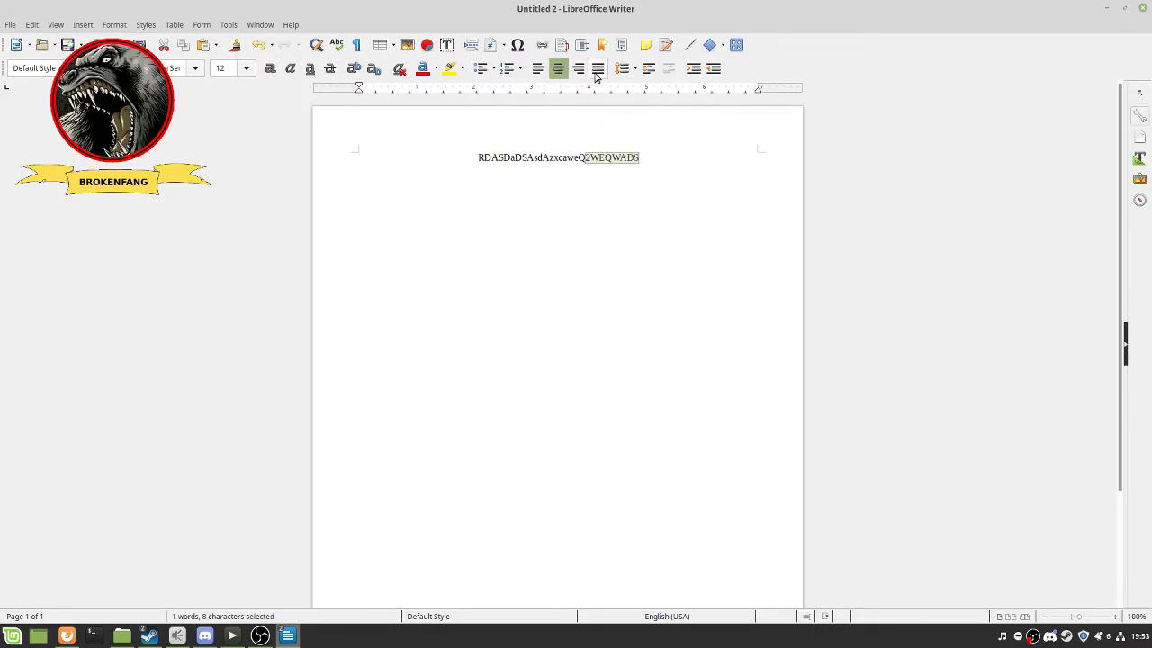
left_click(577, 68)
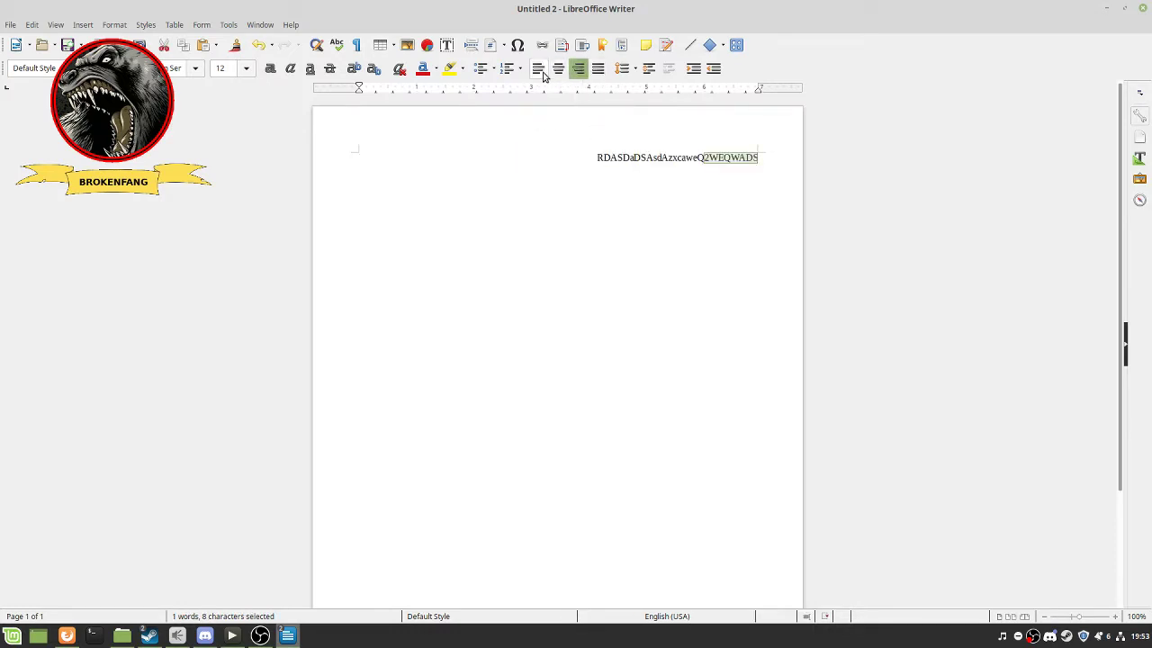
left_click(538, 70)
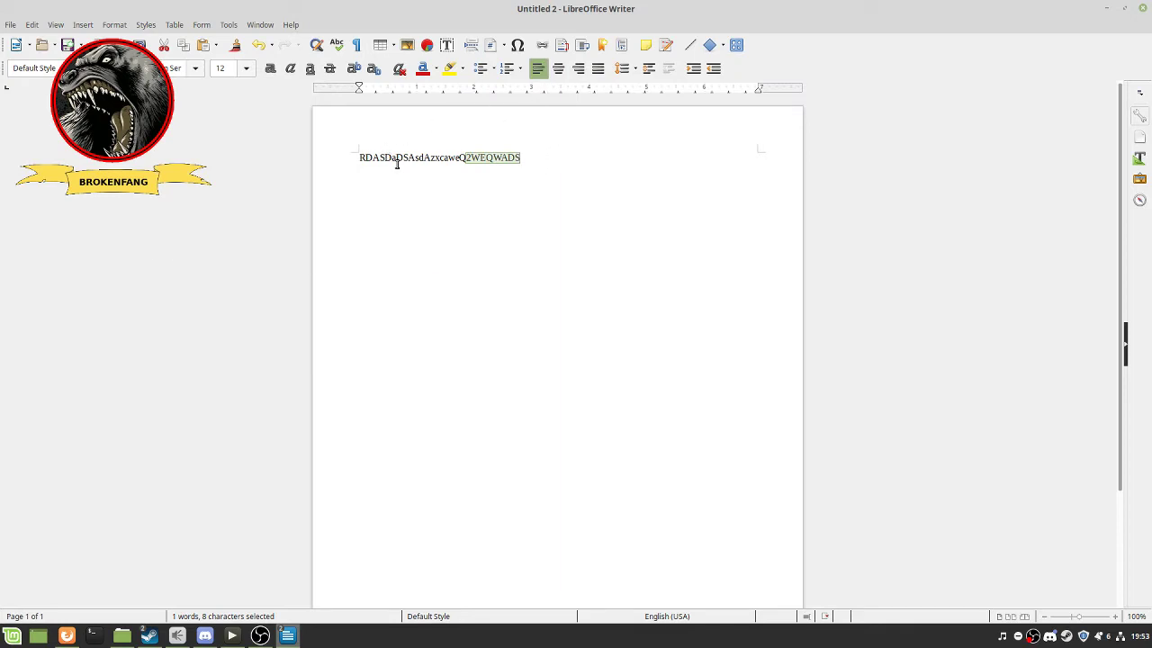
Highlight the selected "2WEQWADS" text in yellow, deselect it and minimize the document
left_click(449, 68)
left_click(524, 189)
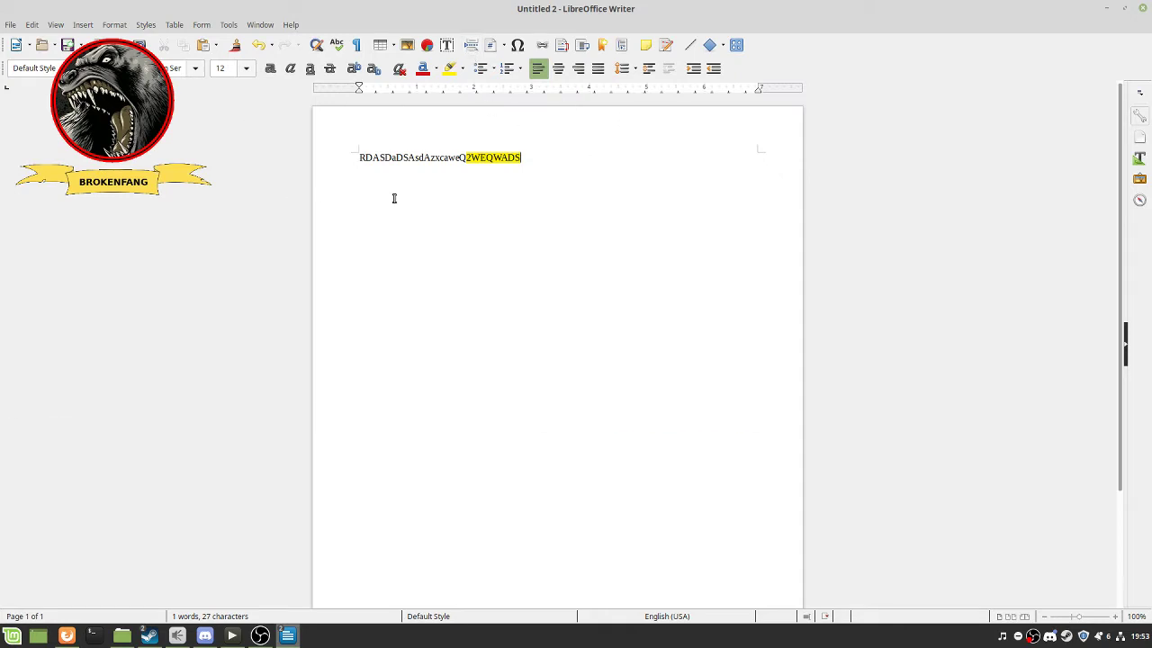
left_click(1107, 9)
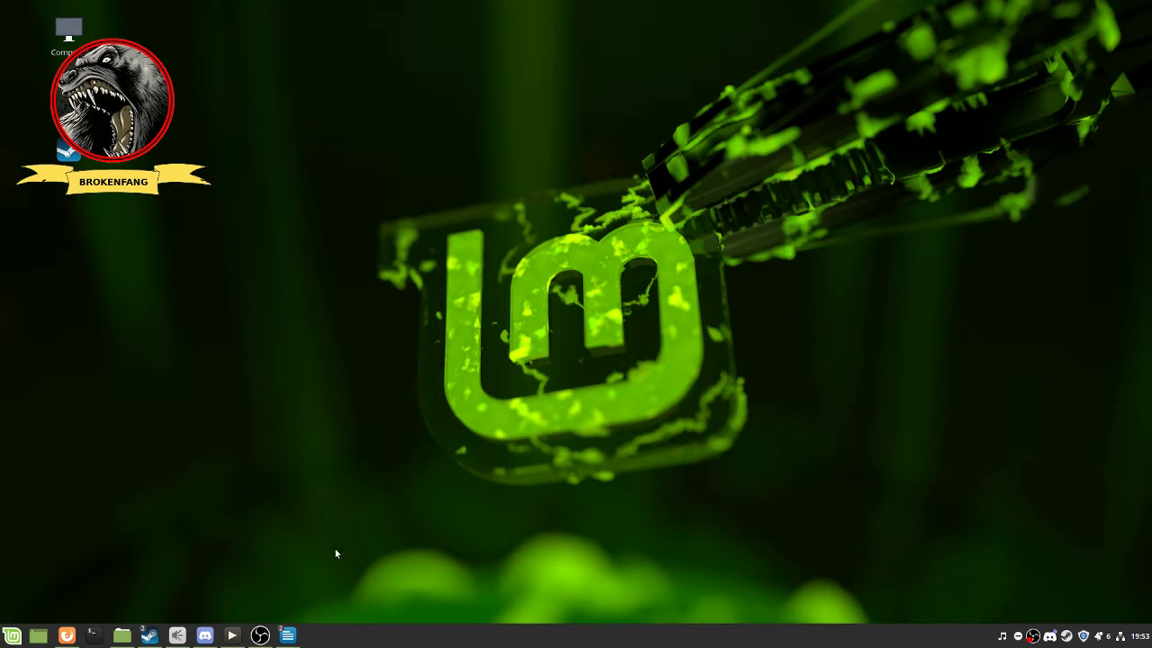
Switch to Discord, close the open user profile and go to the direct messages
left_click(18, 637)
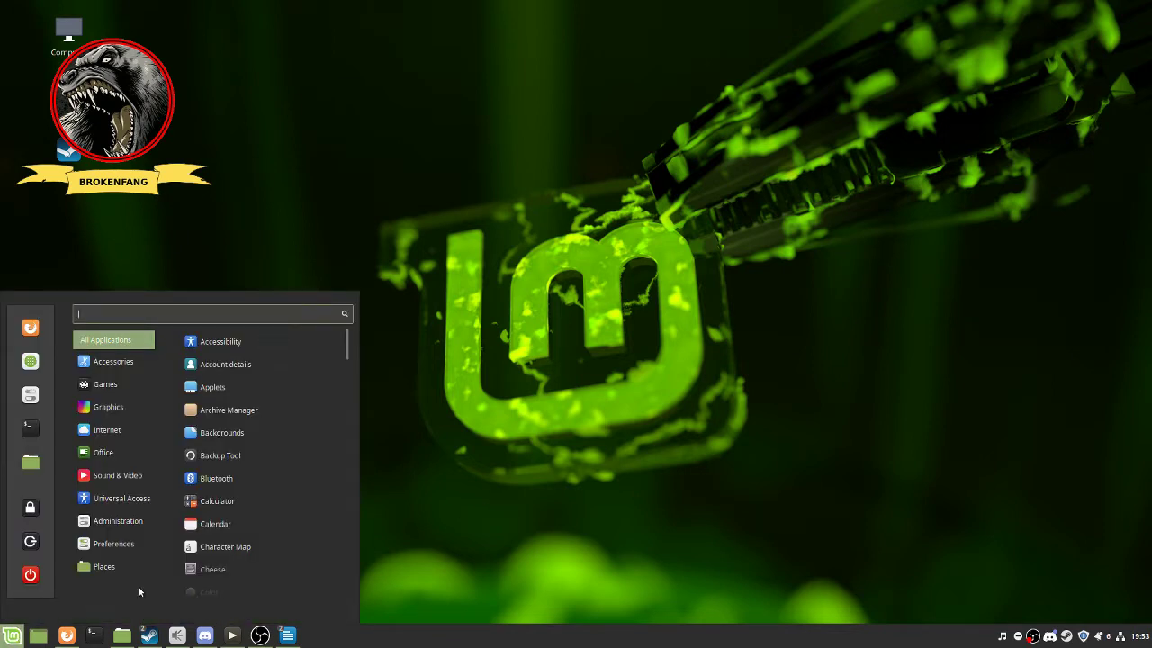
left_click(204, 636)
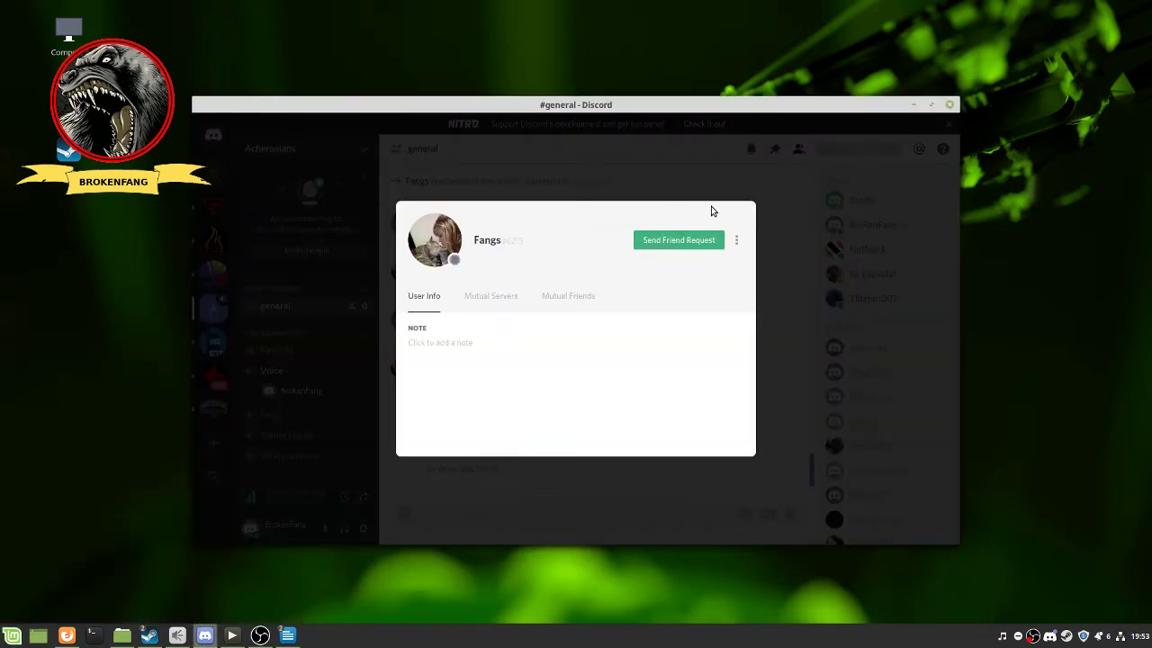
left_click(647, 147)
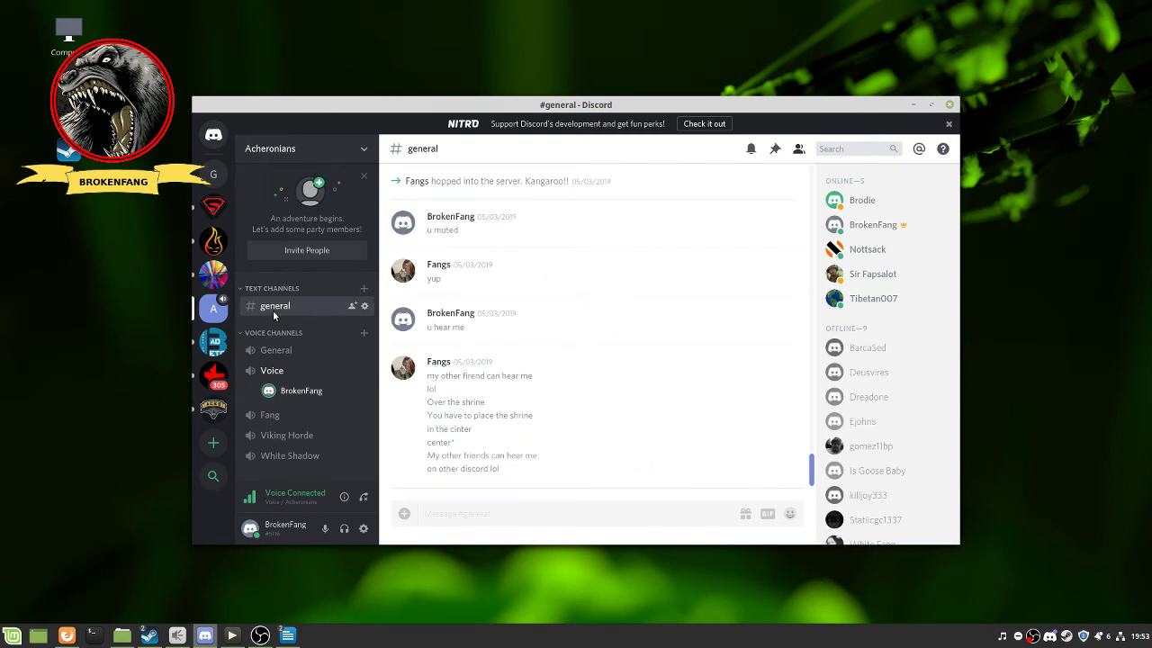
left_click(213, 173)
left_click(214, 134)
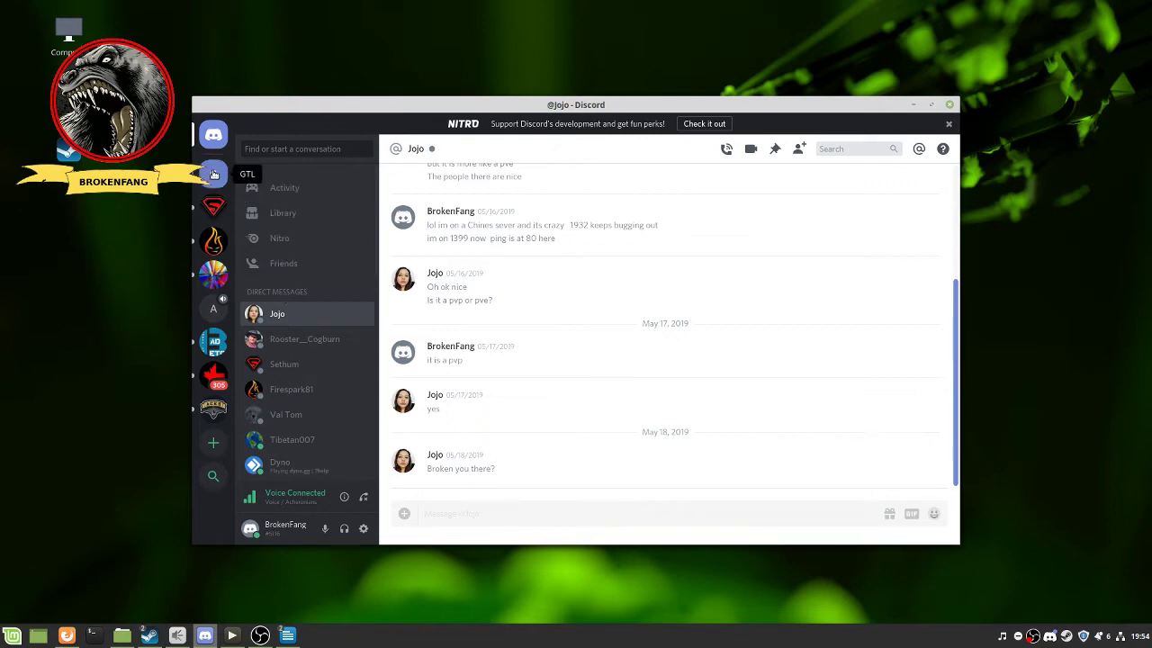
Minimize Discord and launch Image Viewer from the Accessories applications
left_click(914, 105)
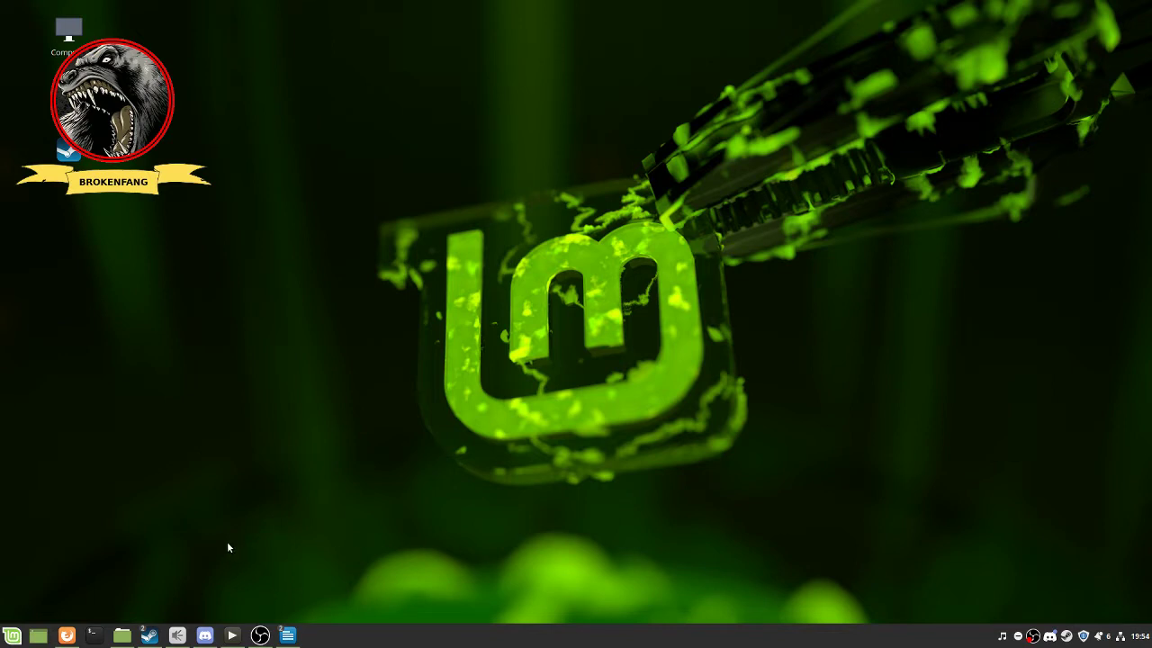
left_click(16, 637)
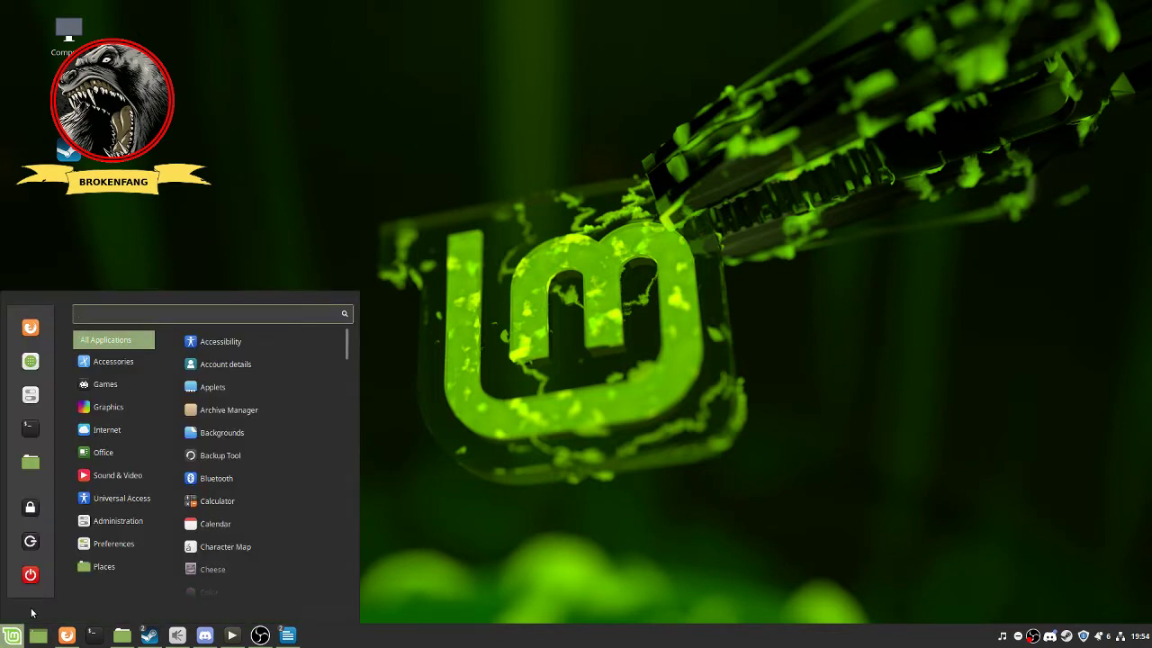
mouse_move(110, 397)
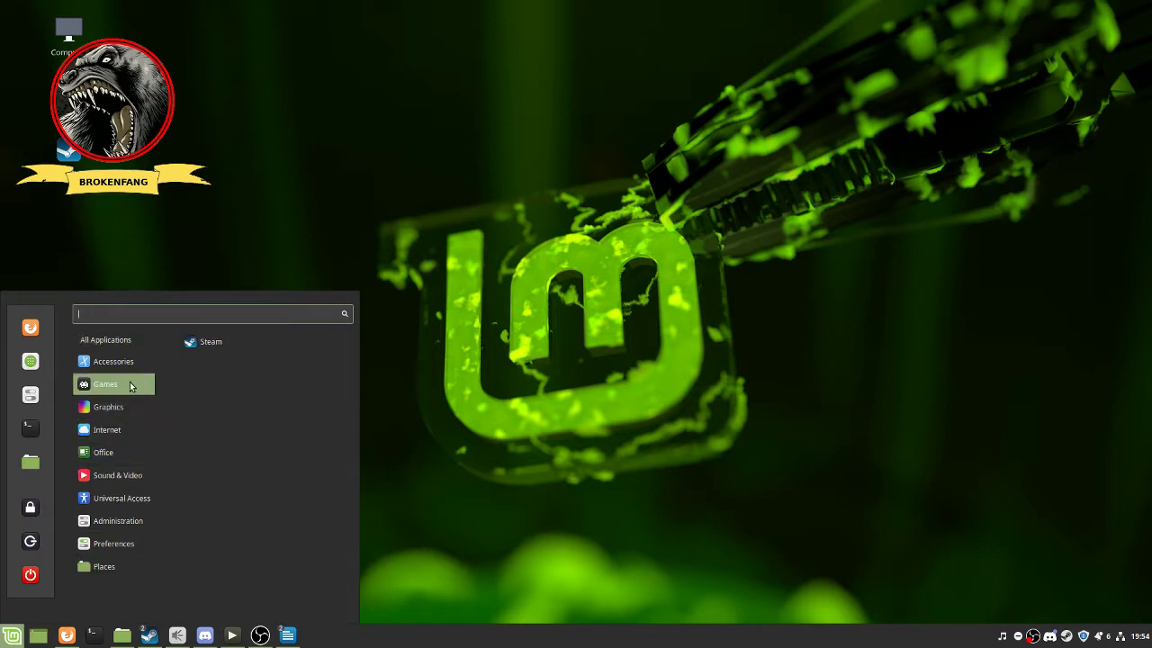
mouse_move(112, 369)
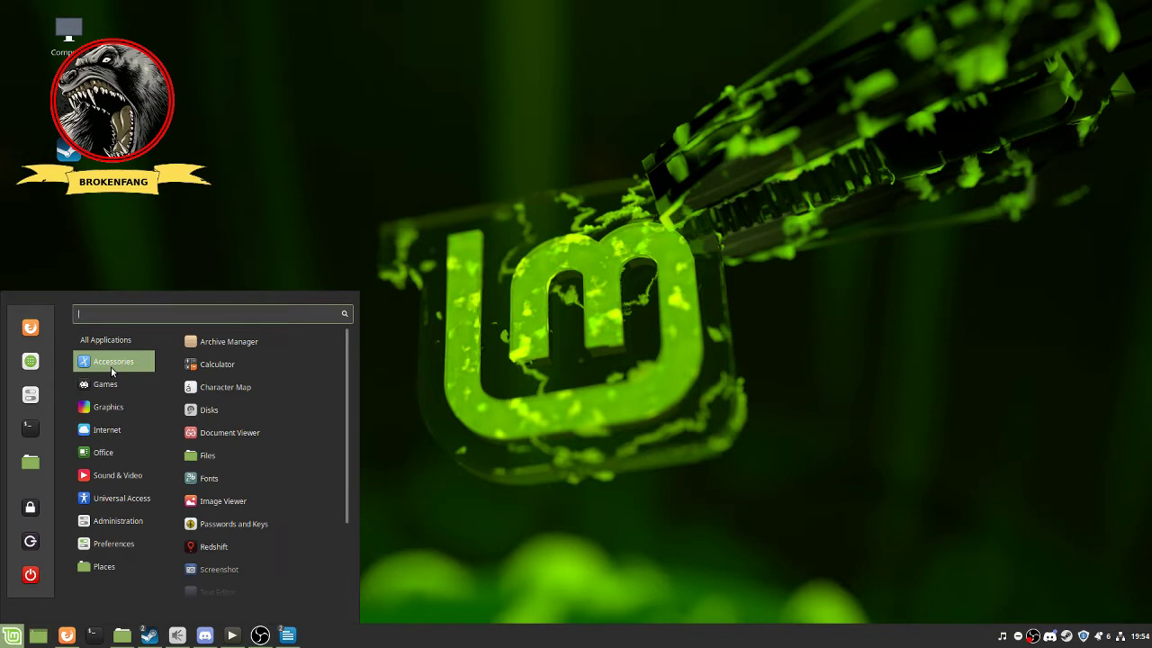
left_click(221, 500)
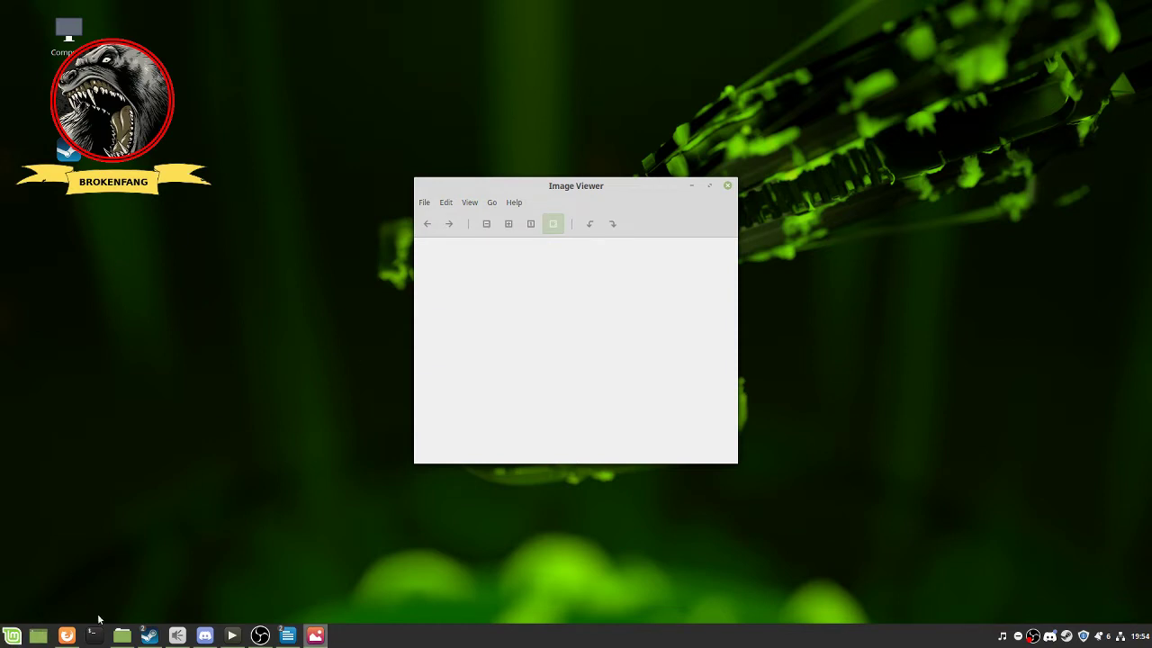
Open the Computer location in a new file manager window, check the Videos folder and go to the Pictures folder
mouse_move(122, 639)
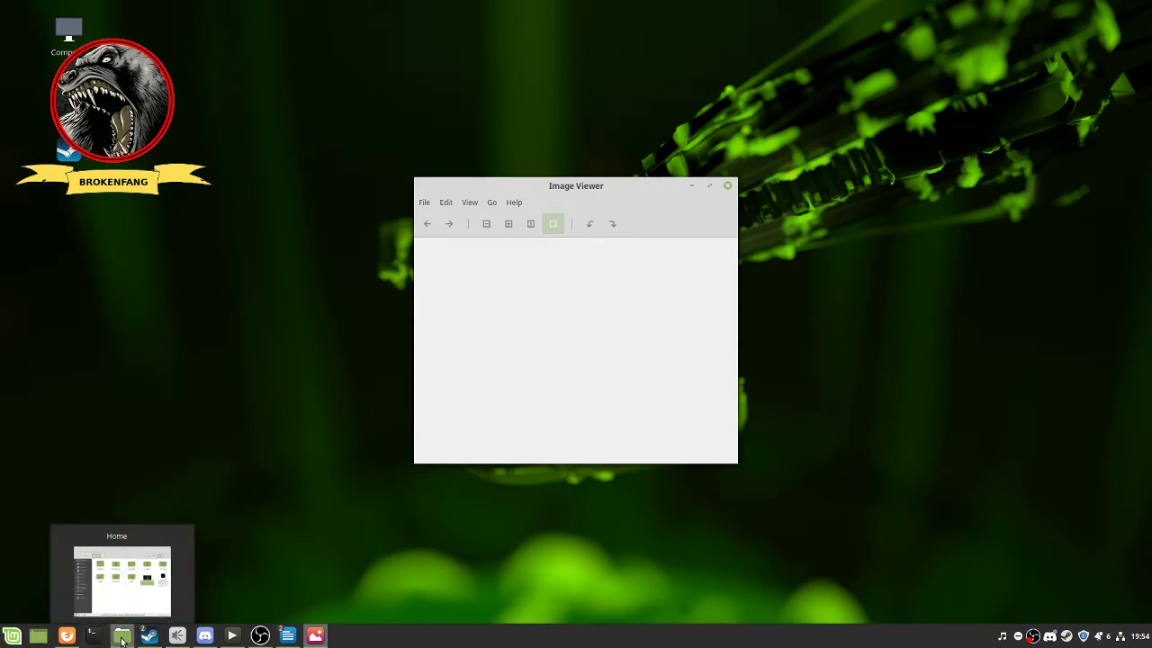
right_click(123, 639)
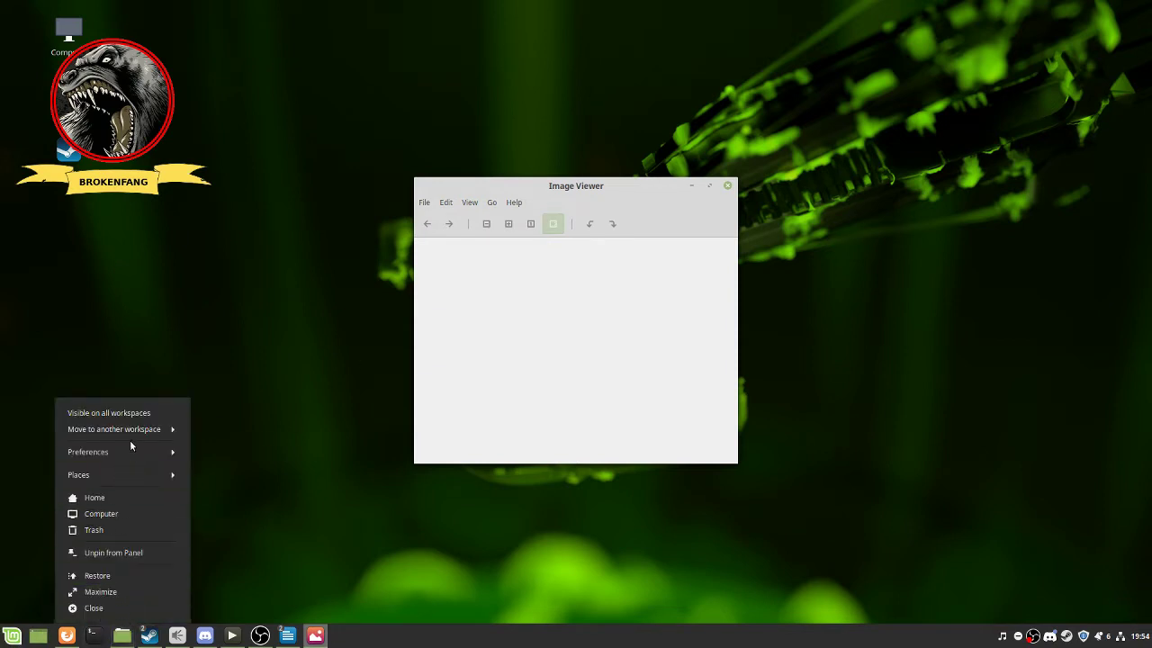
left_click(126, 514)
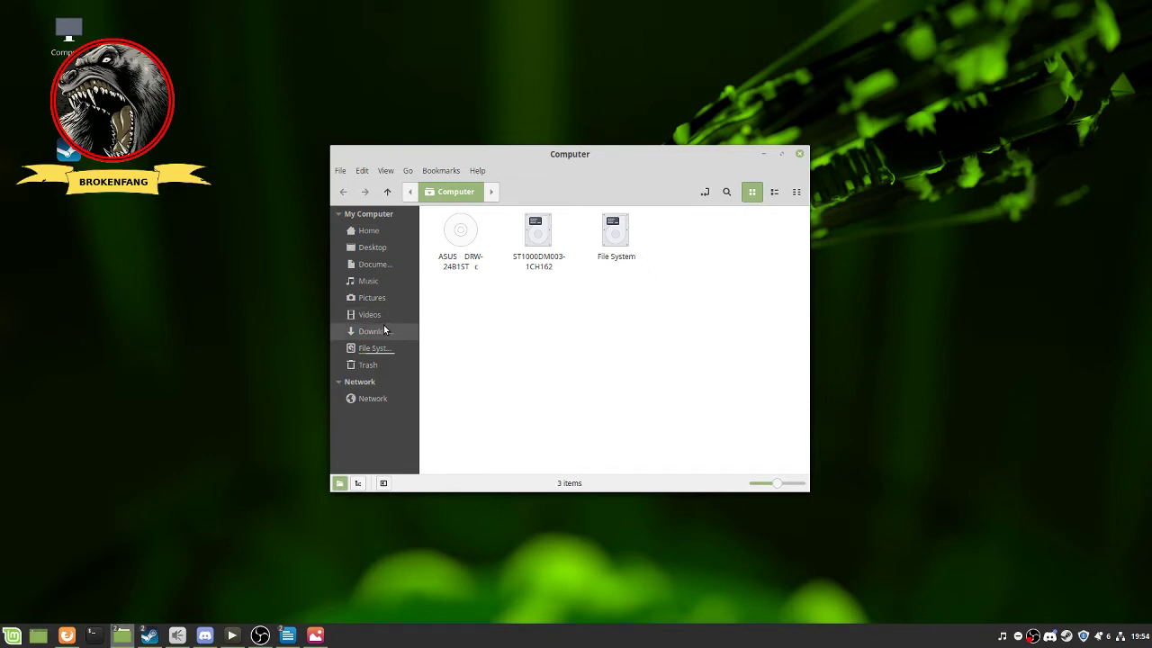
left_click(379, 315)
left_click(383, 298)
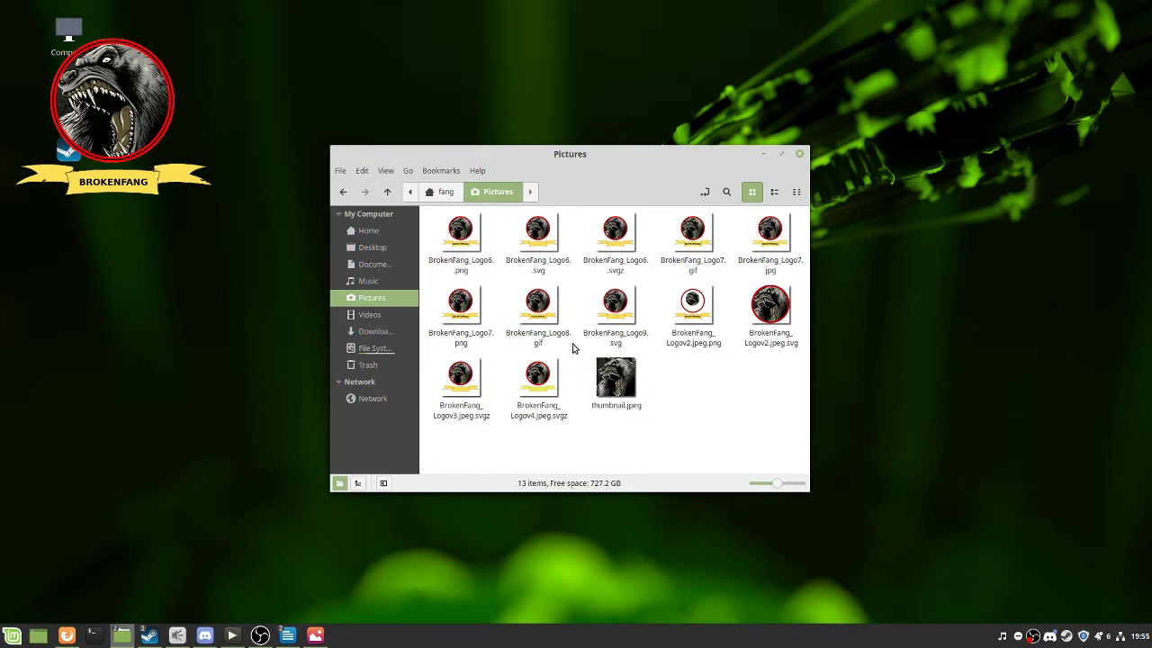
Expand and collapse the additional file actions available for BrokenFang_Logo6..svg twice
right_click(539, 239)
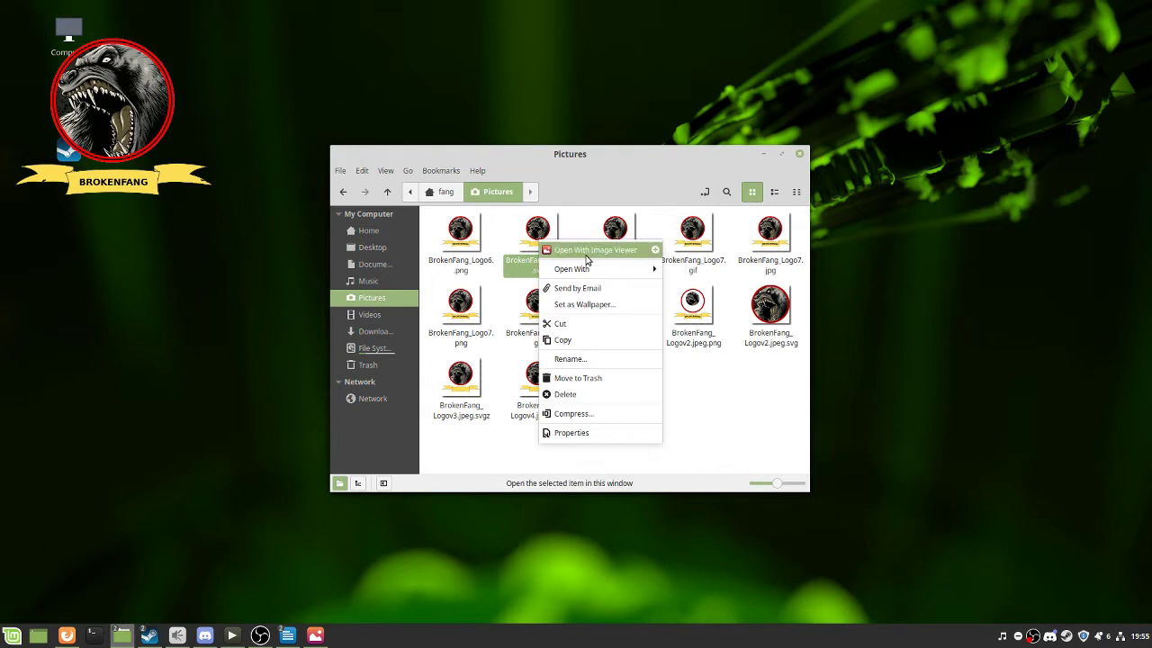
left_click(655, 249)
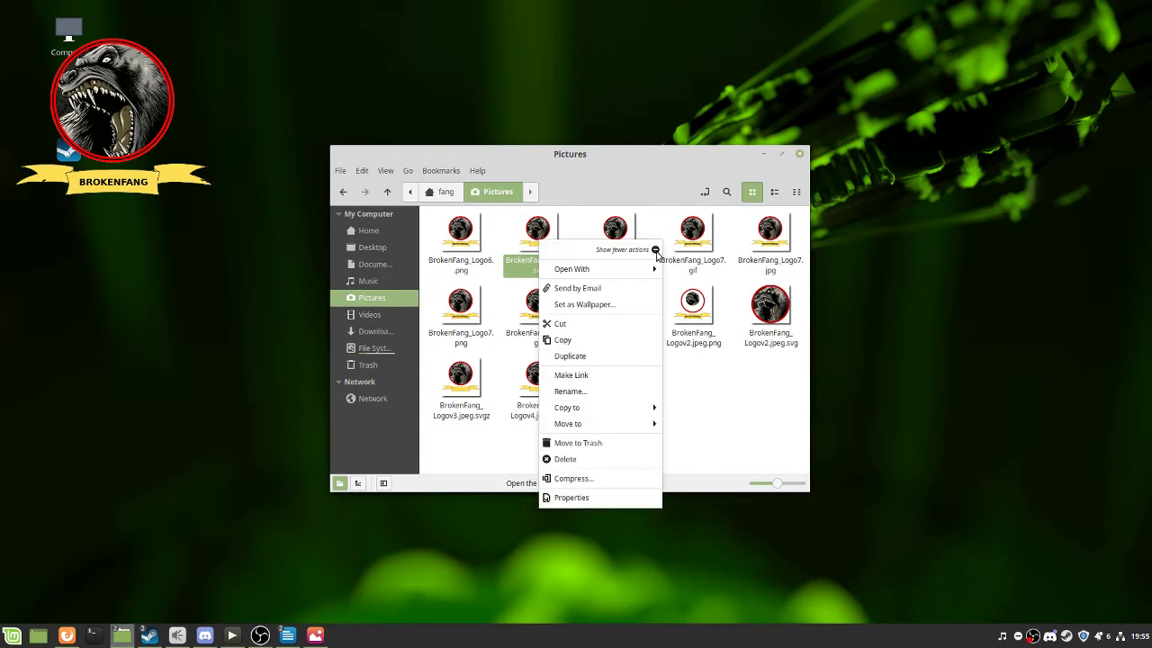
left_click(655, 250)
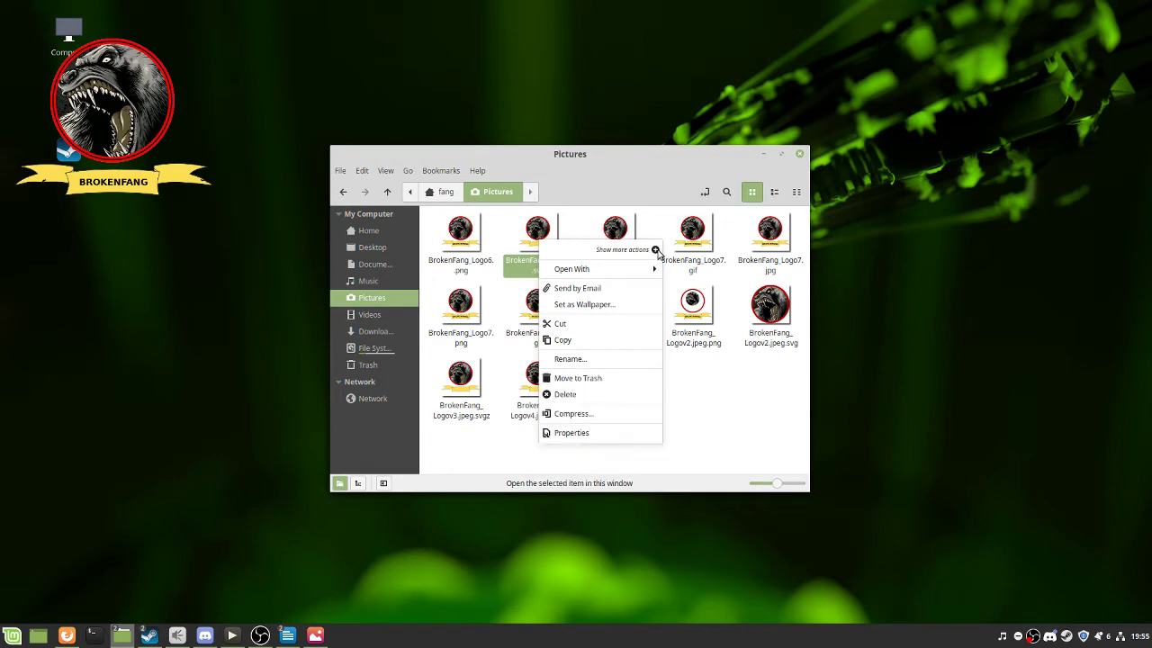
left_click(655, 249)
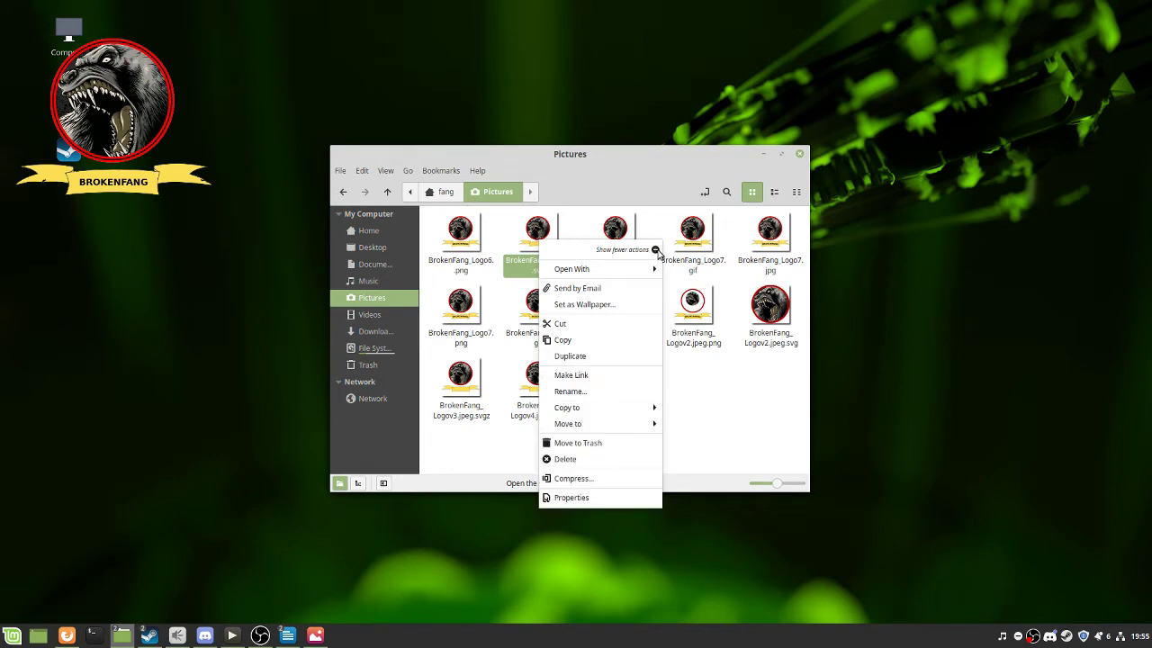
left_click(655, 249)
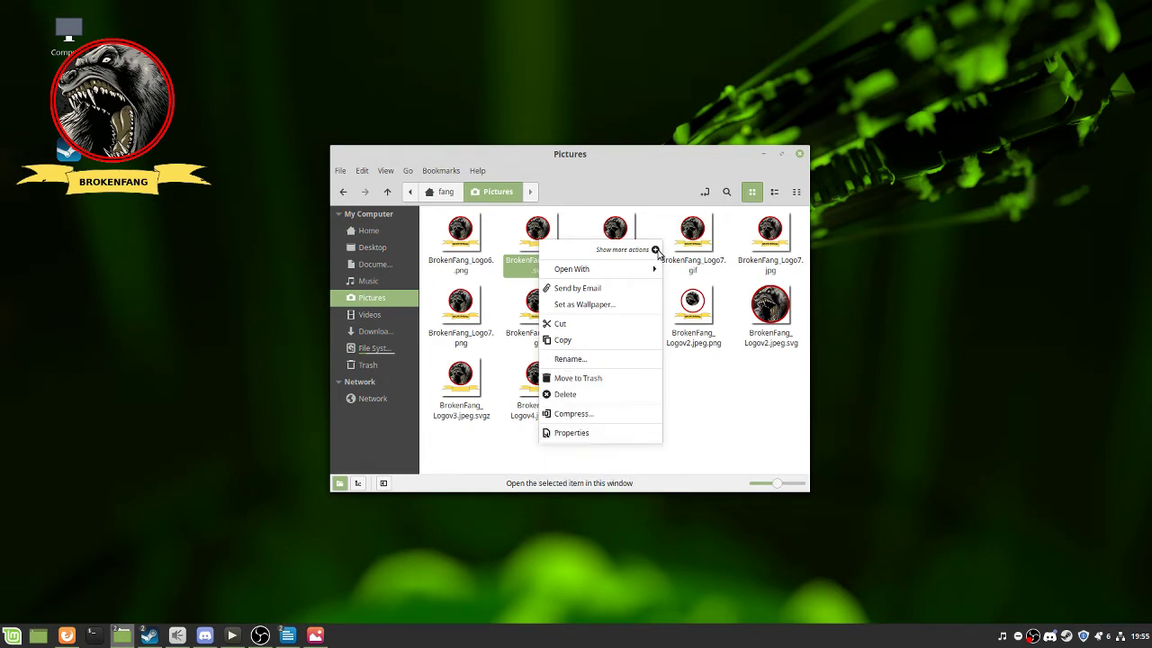
View BrokenFang_Logo6..svg in Image Viewer, close the viewer and minimize the Pictures window
left_click(596, 255)
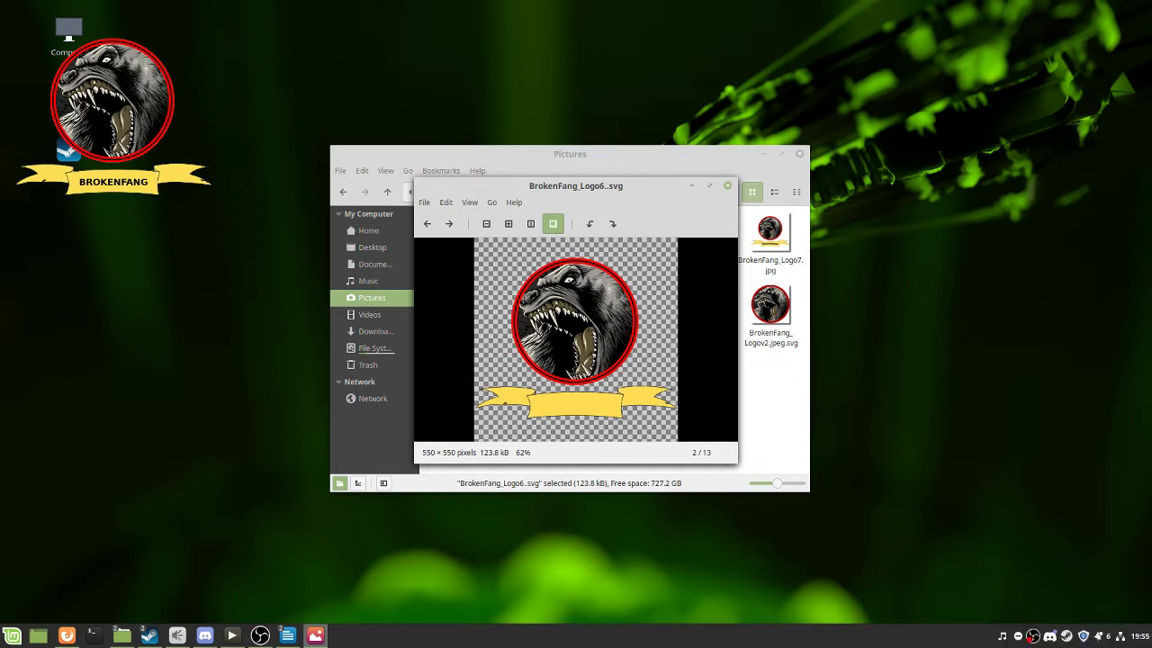
key("Escape")
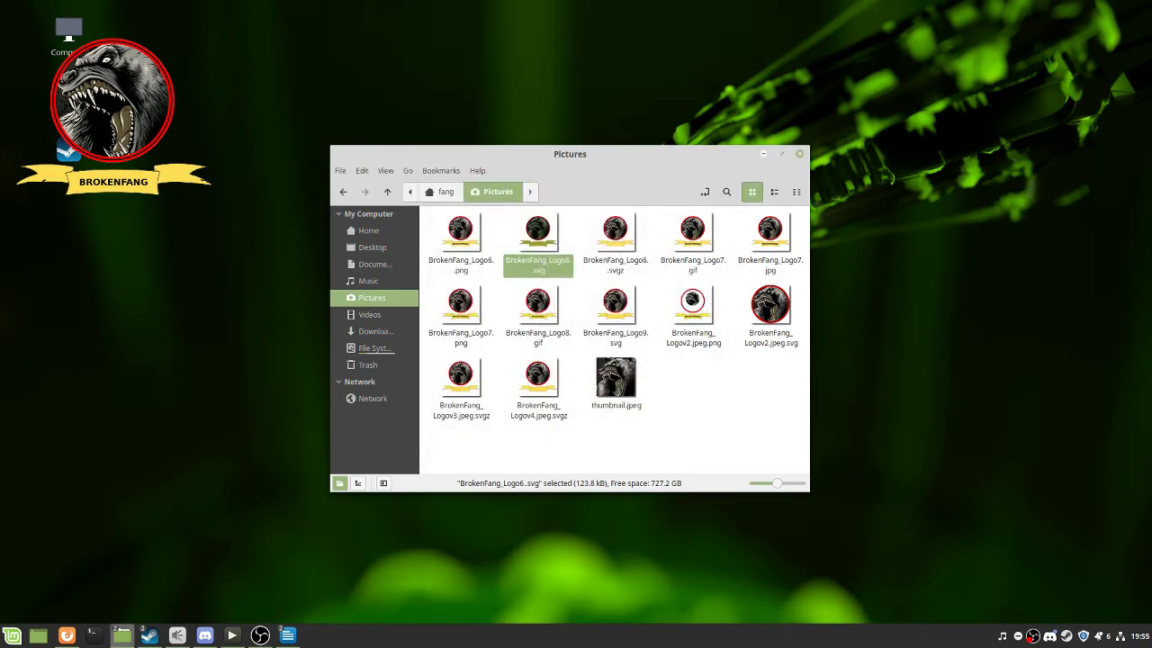
key("super+d")
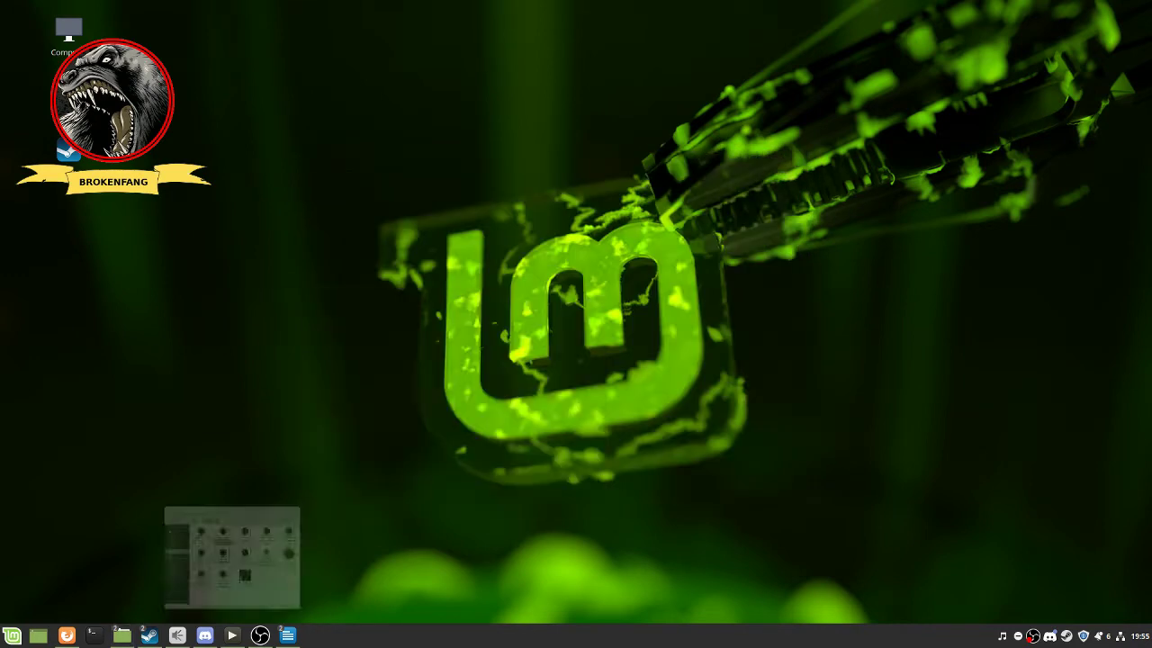
Launch the Software Manager and open its Graphics category
left_click(13, 635)
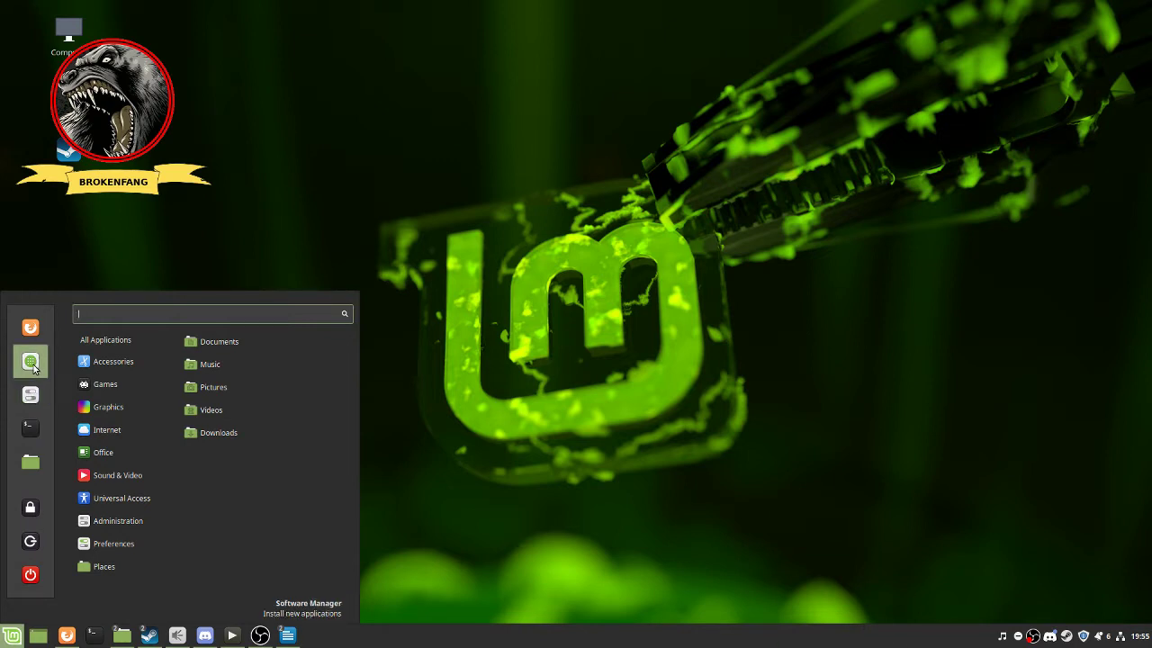
left_click(31, 364)
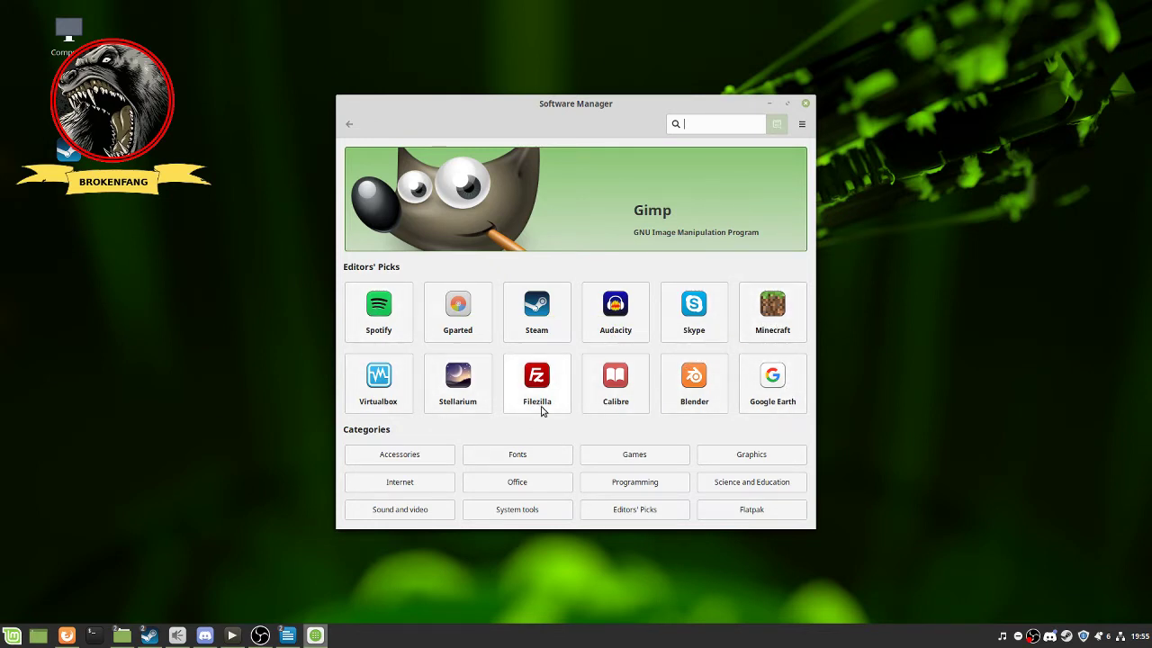
left_click(745, 459)
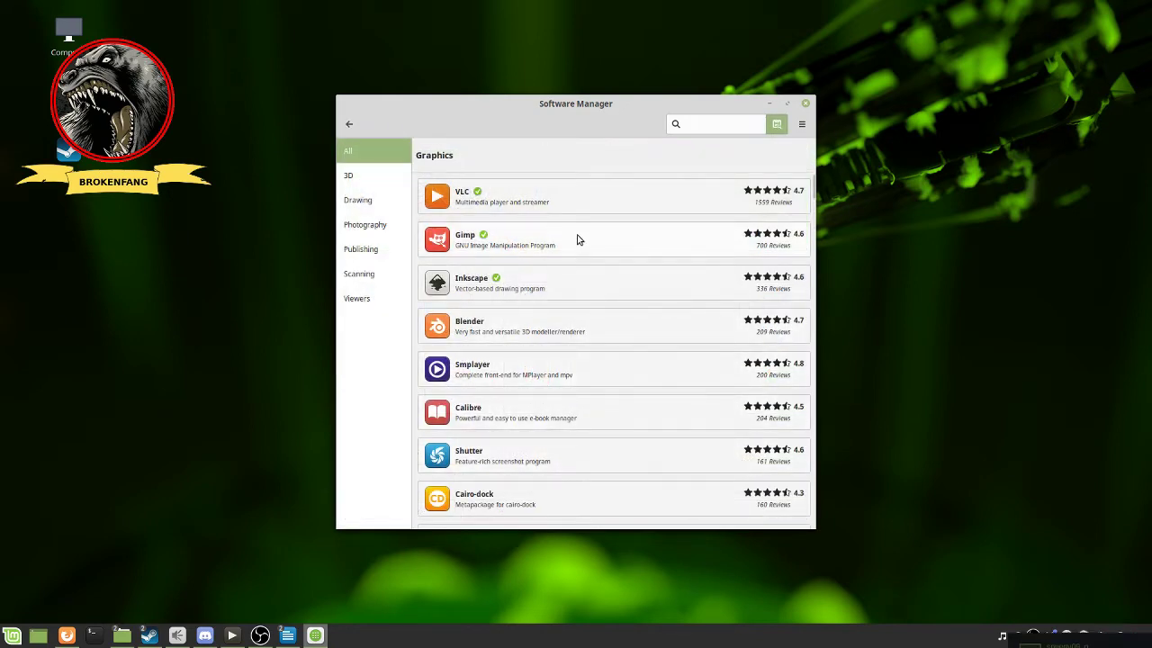
Look through the full list of Graphics applications and return to its beginning
scroll(572, 254, "down", 5)
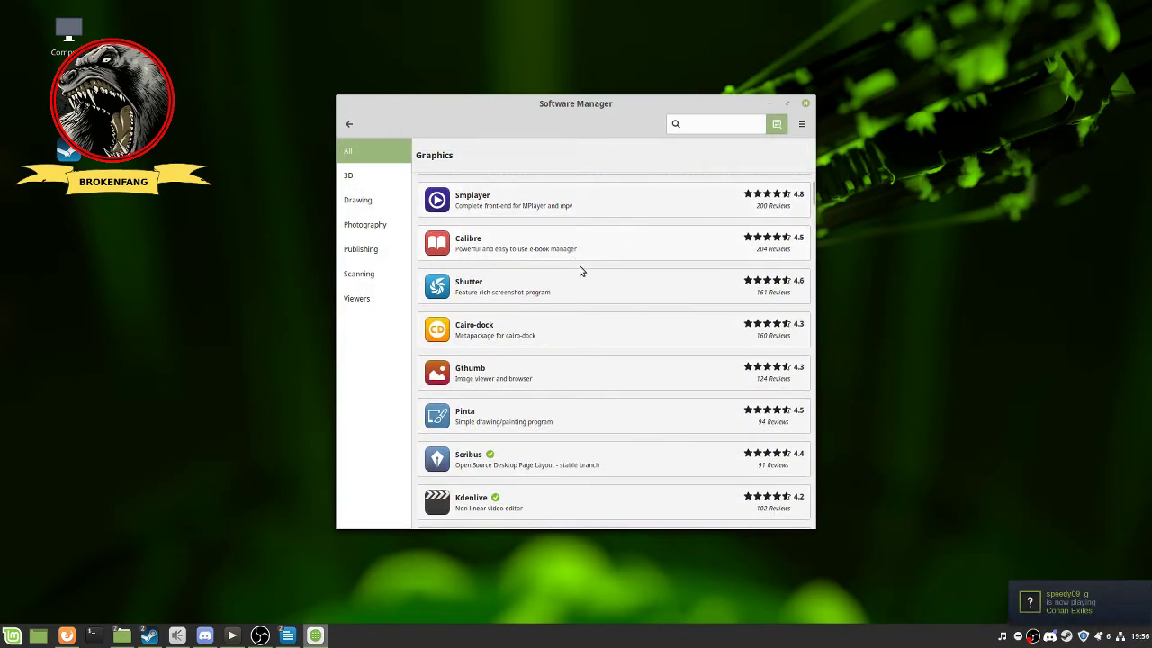
scroll(579, 270, "down", 5)
scroll(579, 275, "up", 3)
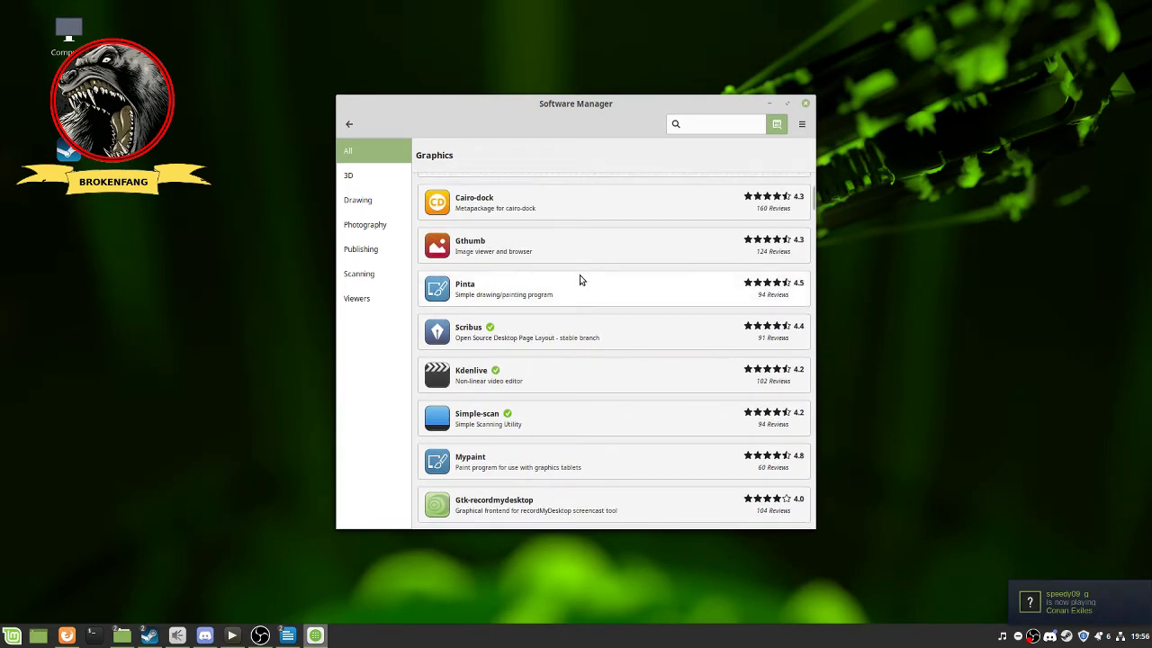
scroll(579, 279, "up", 6)
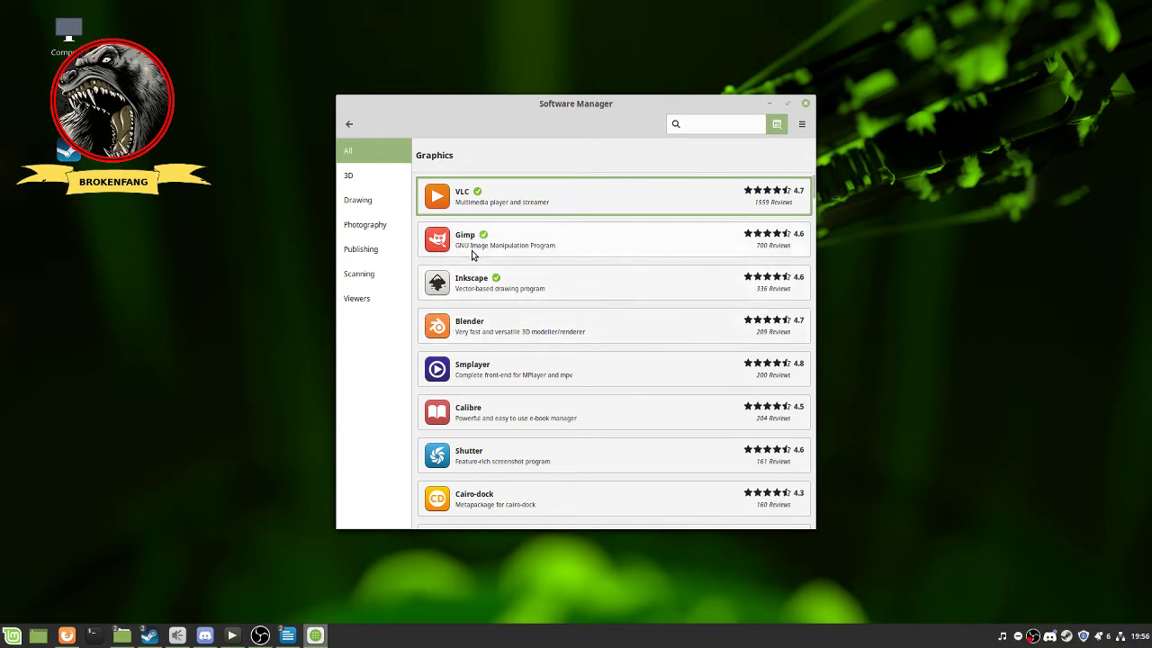
scroll(527, 363, "down", 2)
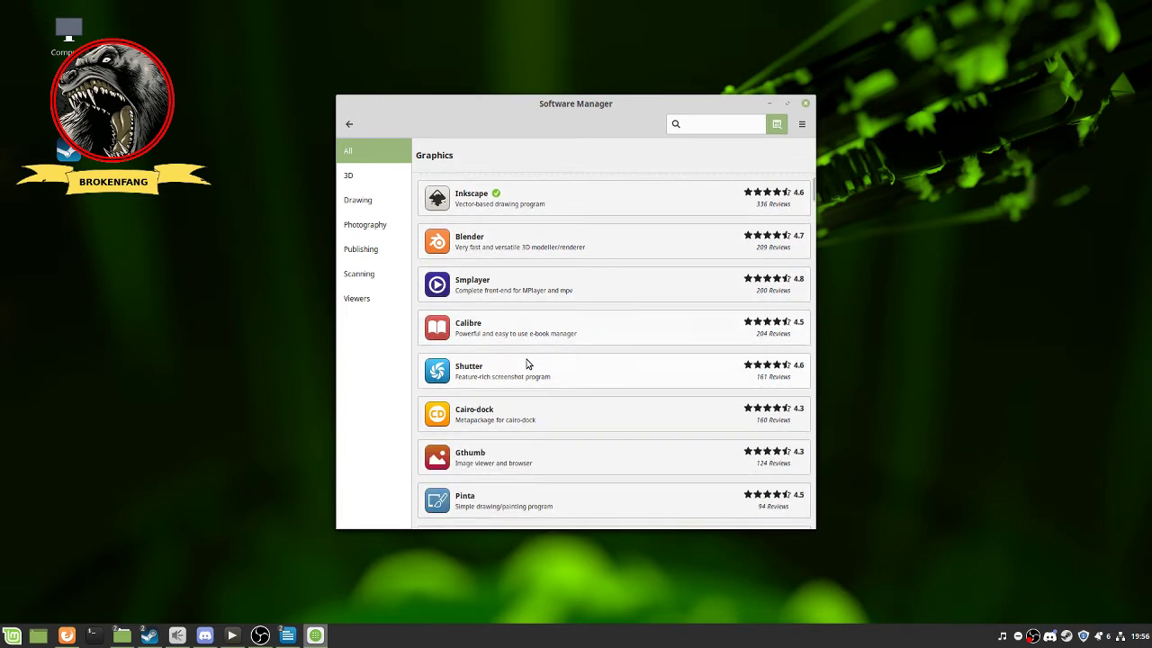
scroll(513, 463, "down", 3)
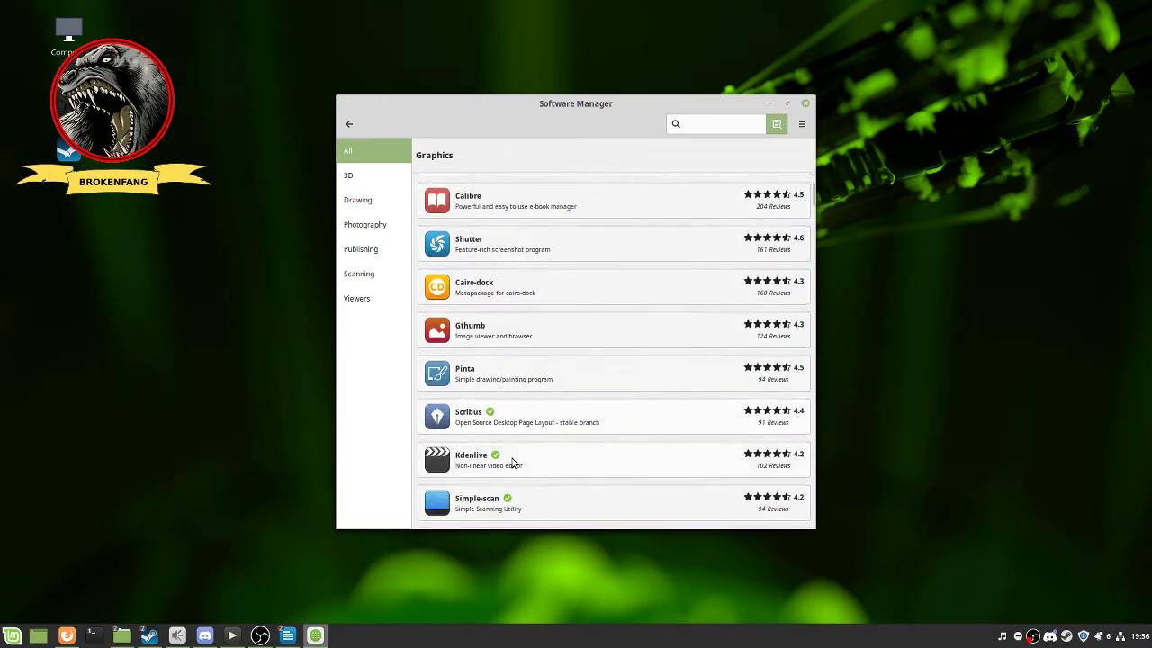
scroll(513, 463, "down", 7)
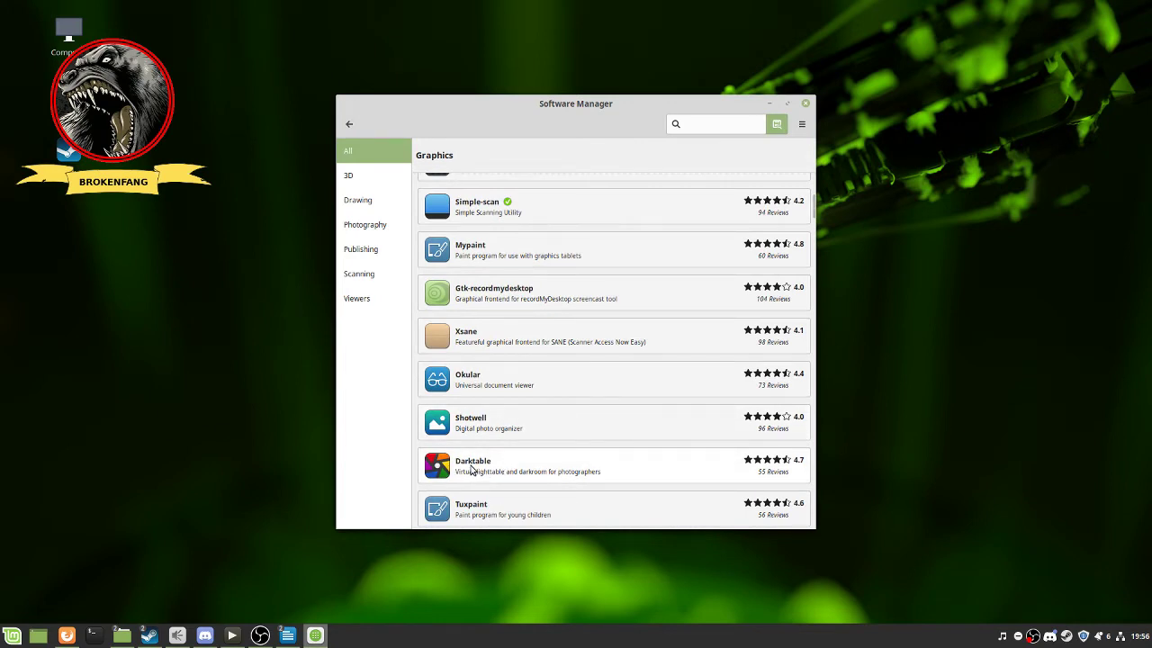
scroll(471, 469, "down", 5)
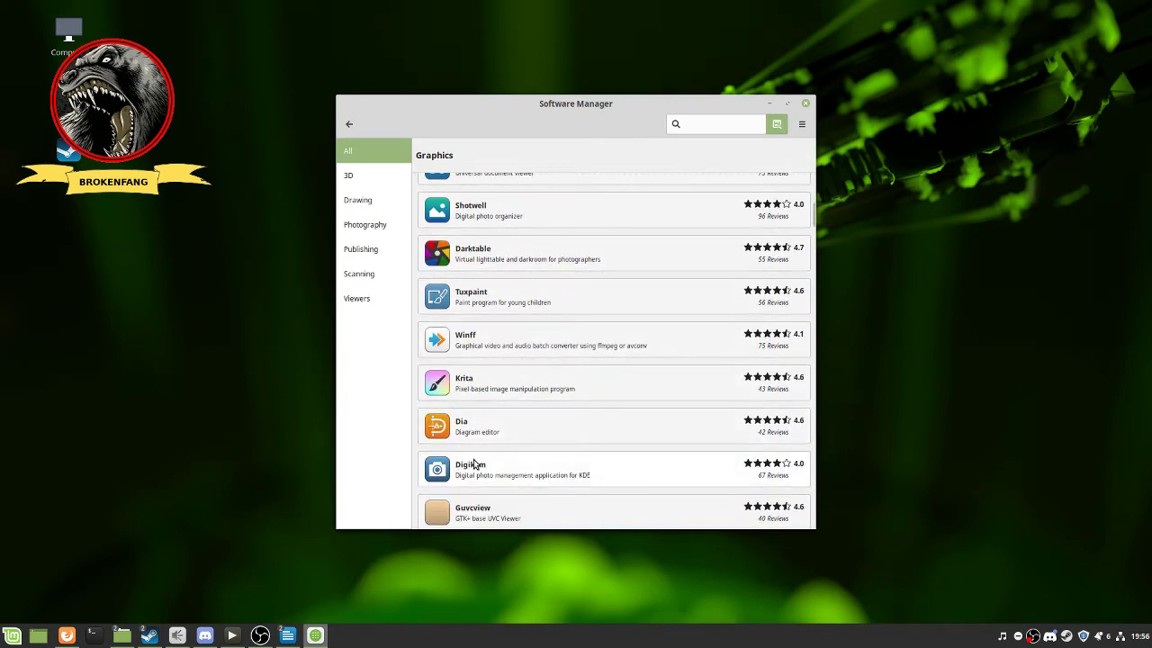
scroll(474, 463, "down", 15)
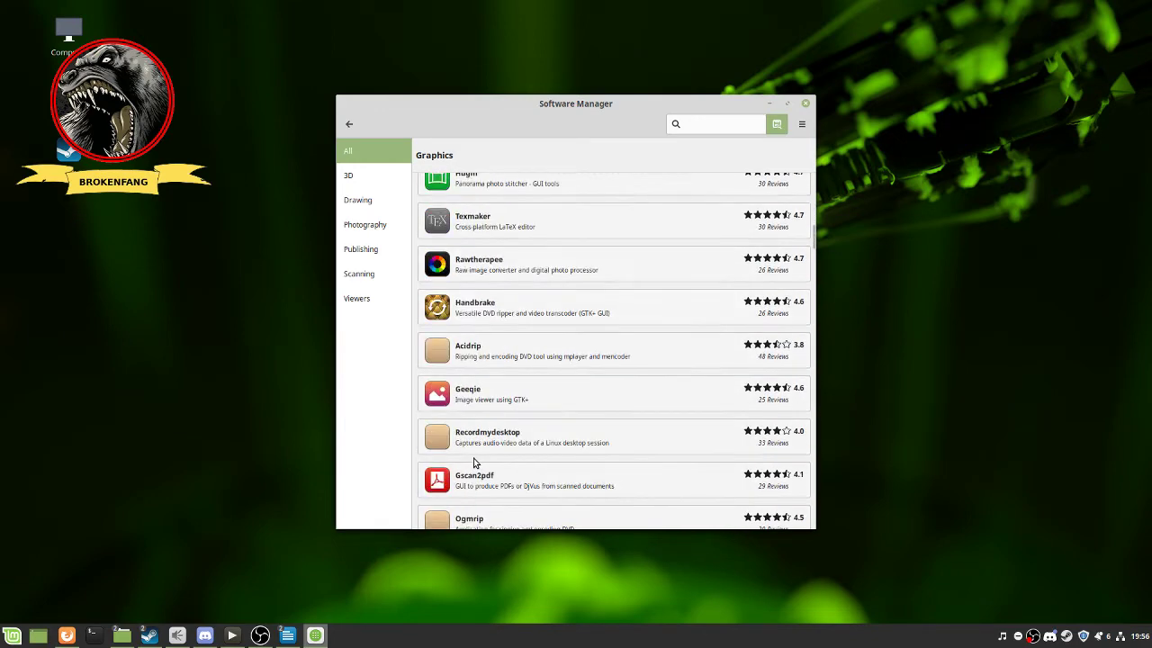
scroll(474, 463, "down", 9)
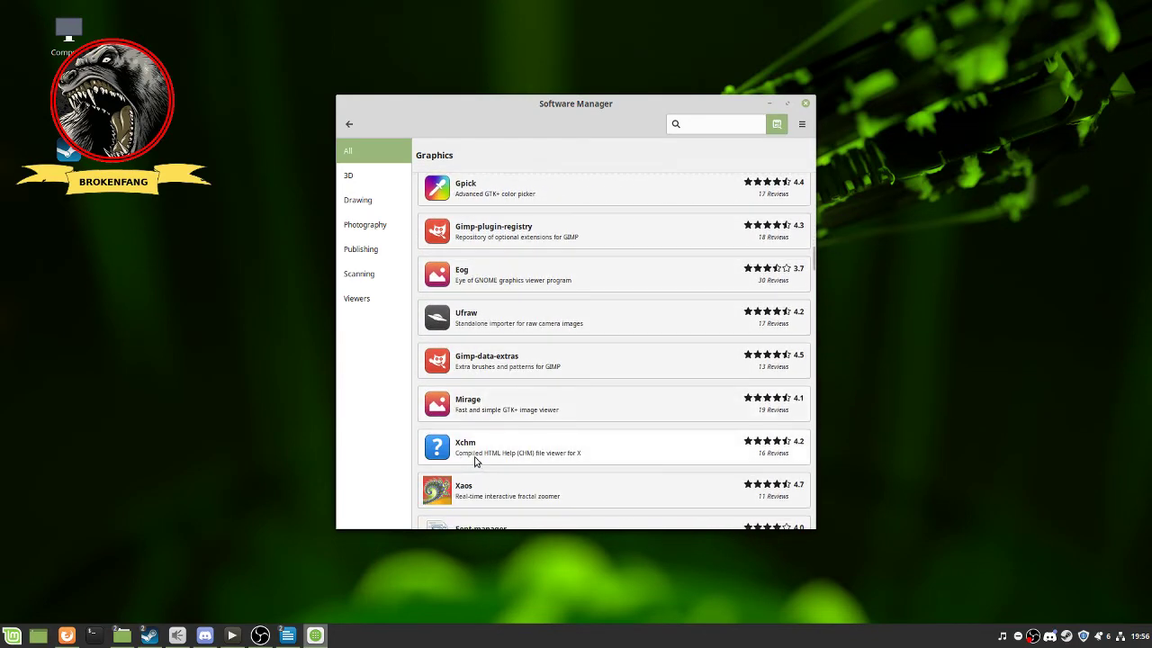
scroll(486, 461, "down", 4)
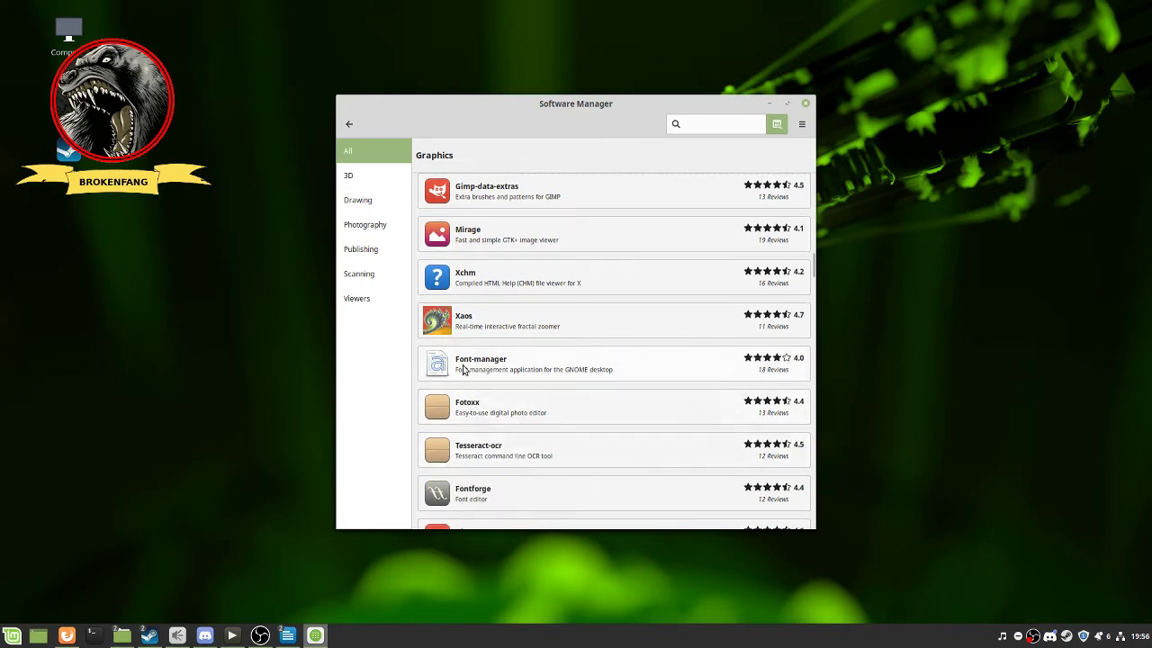
scroll(538, 420, "down", 3)
scroll(545, 432, "down", 17)
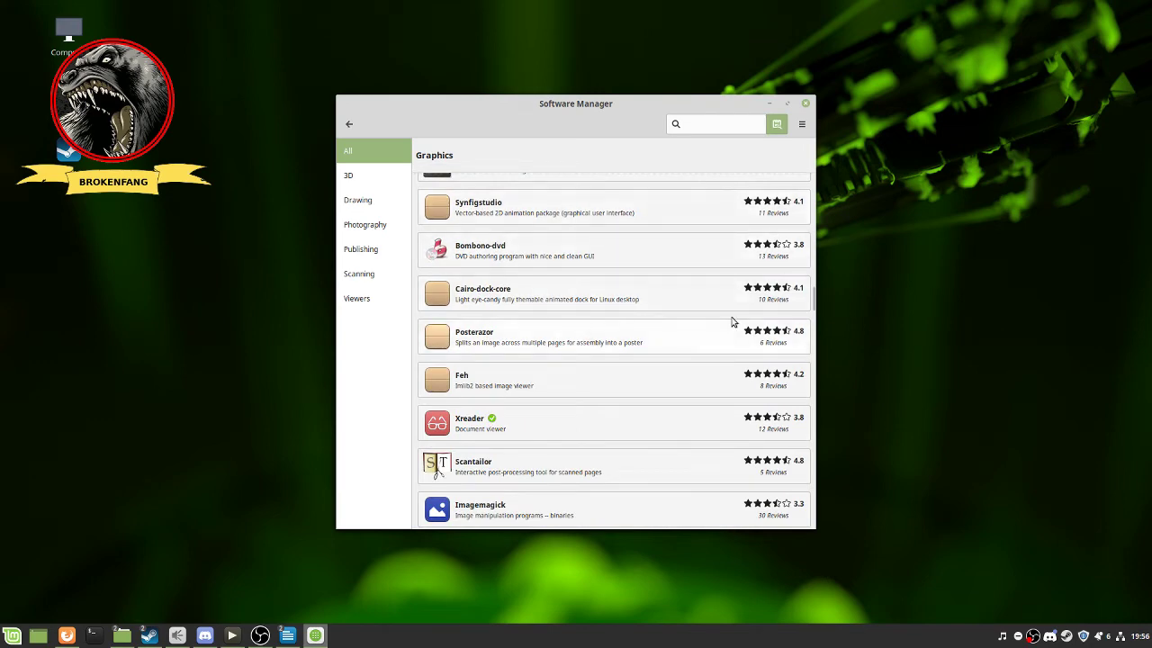
scroll(714, 301, "up", 10)
scroll(705, 300, "up", 15)
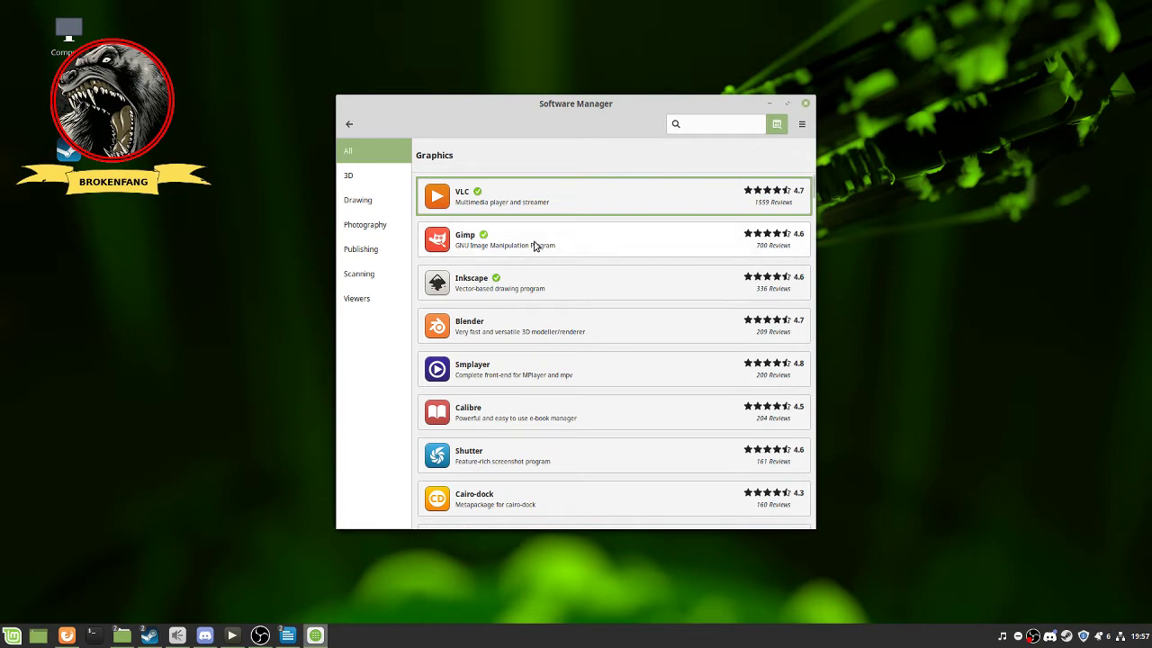
Browse the 3D, Drawing and Photography subcategories of the Graphics applications
left_click(361, 179)
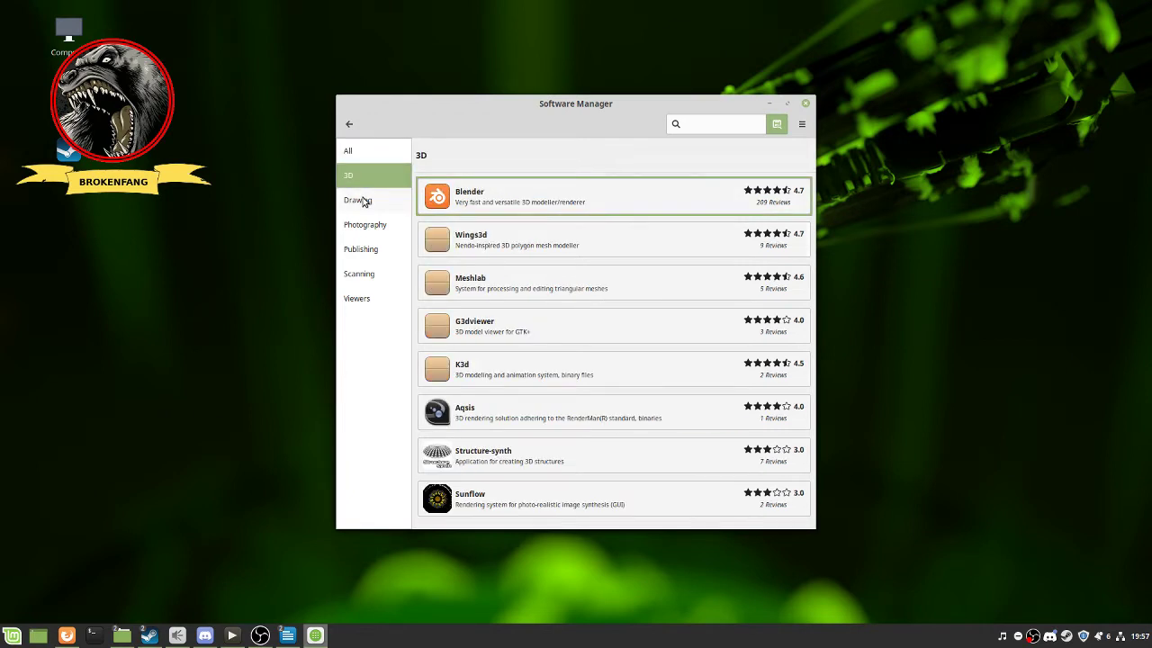
left_click(364, 202)
left_click(374, 227)
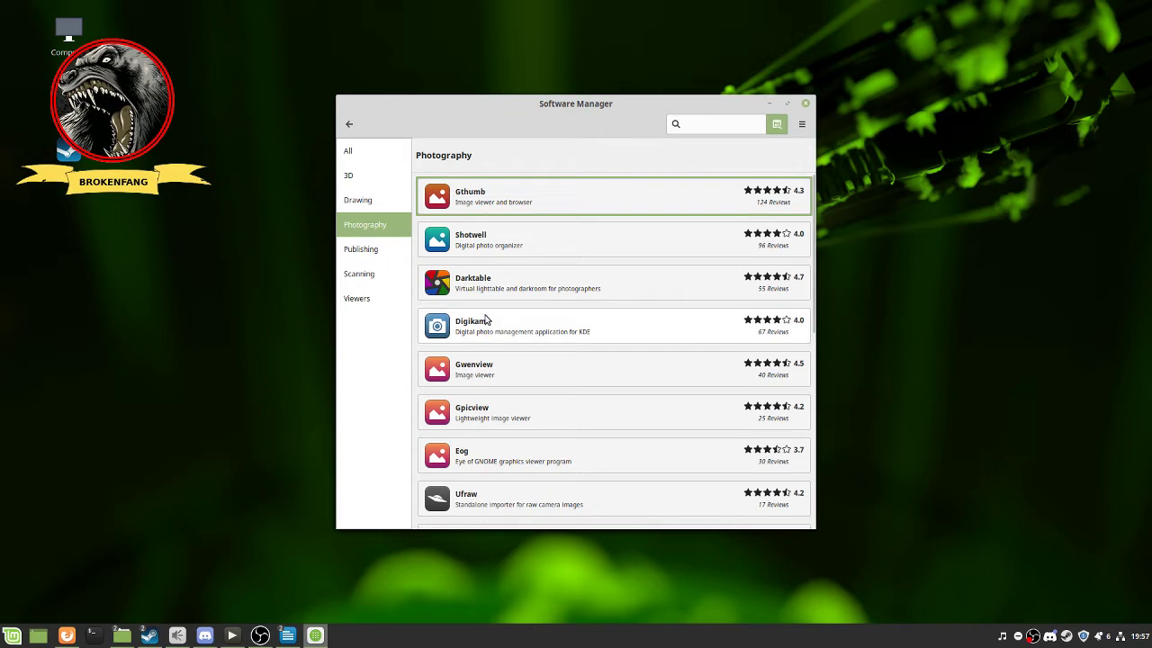
scroll(486, 319, "down", 3)
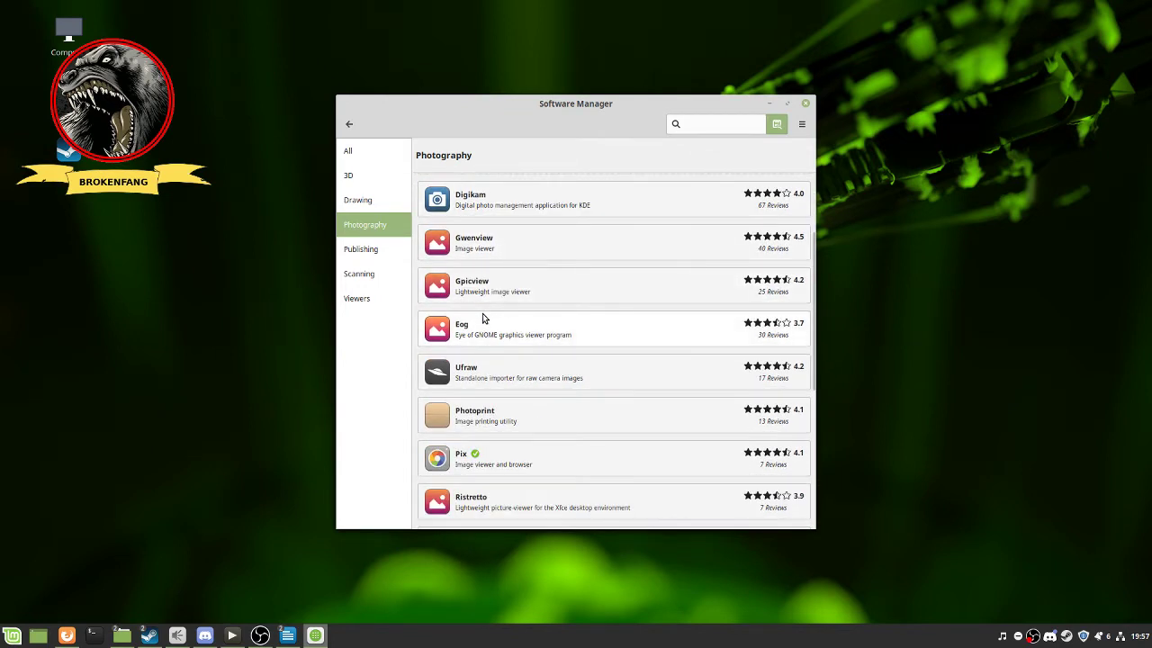
Look through the rest of the Photography applications and return to the beginning of the list
scroll(500, 342, "down", 4)
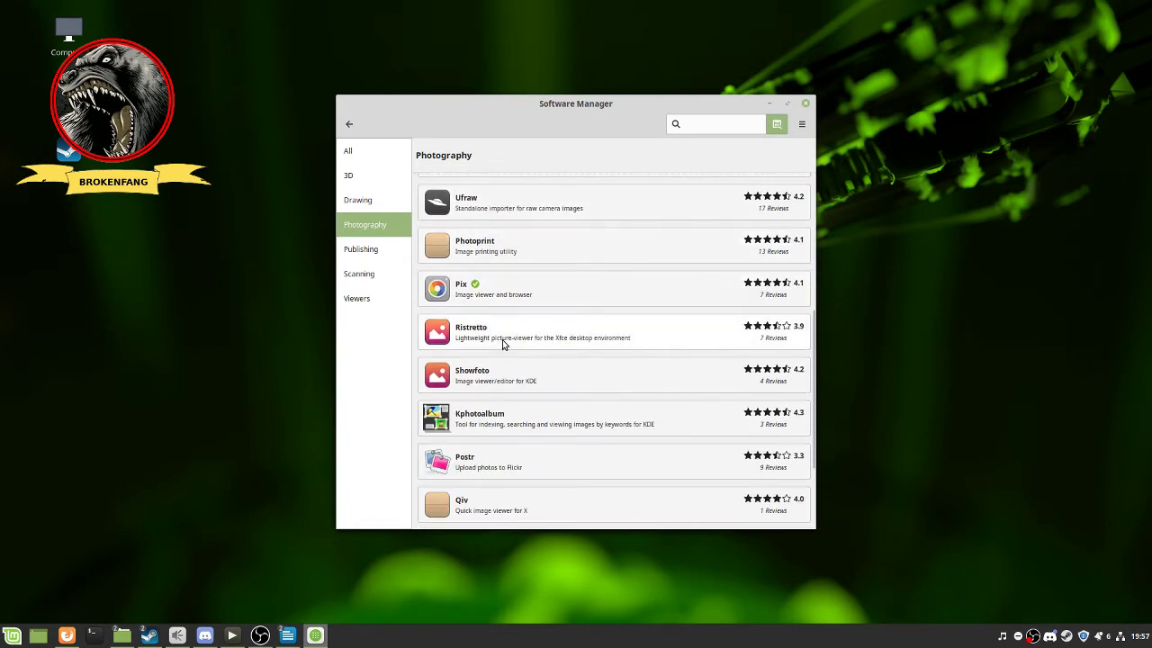
scroll(502, 343, "down", 2)
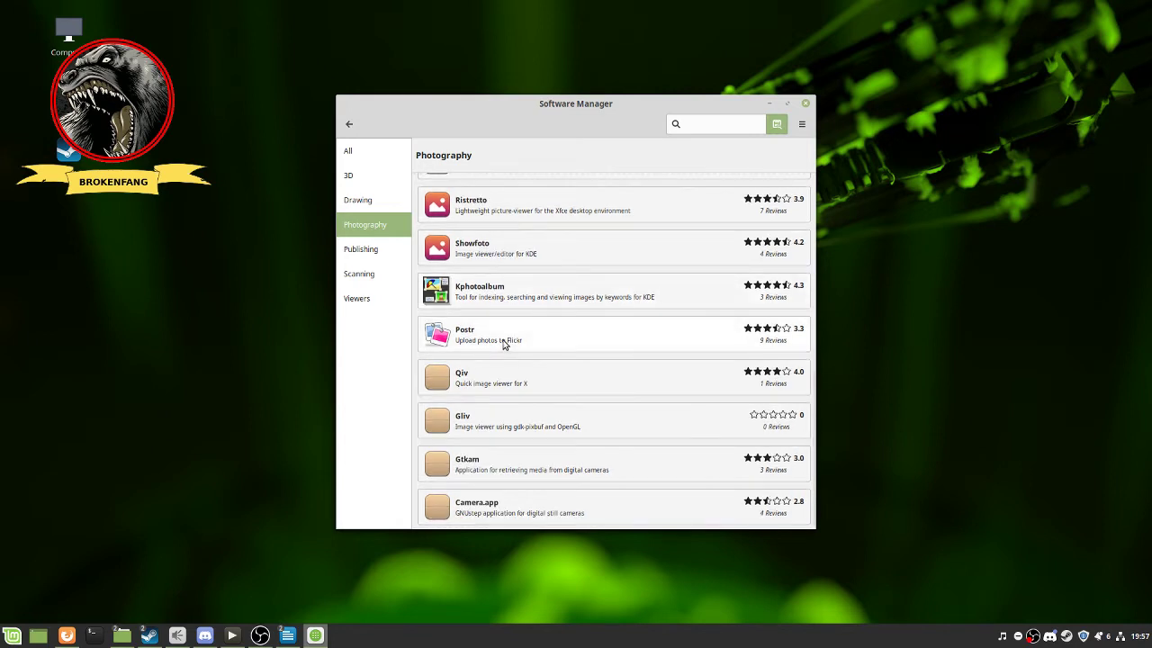
scroll(504, 345, "down", 1)
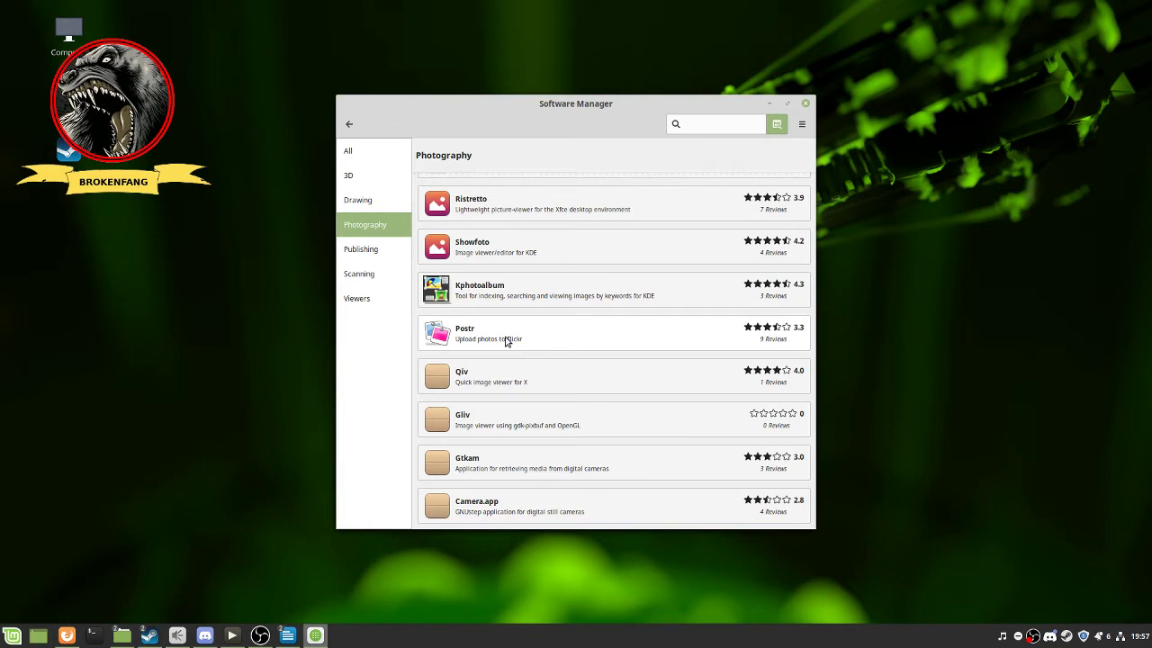
scroll(506, 340, "down", 1)
scroll(506, 340, "up", 10)
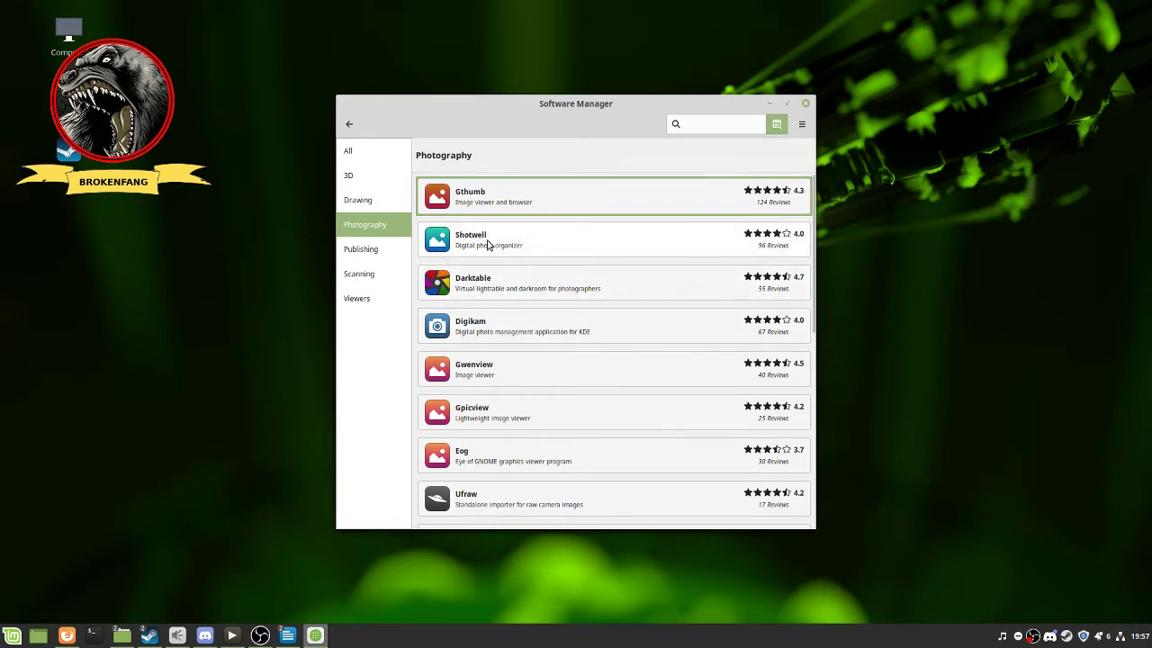
Browse the Publishing, Scanning and Viewers subcategories of the Graphics applications
left_click(387, 256)
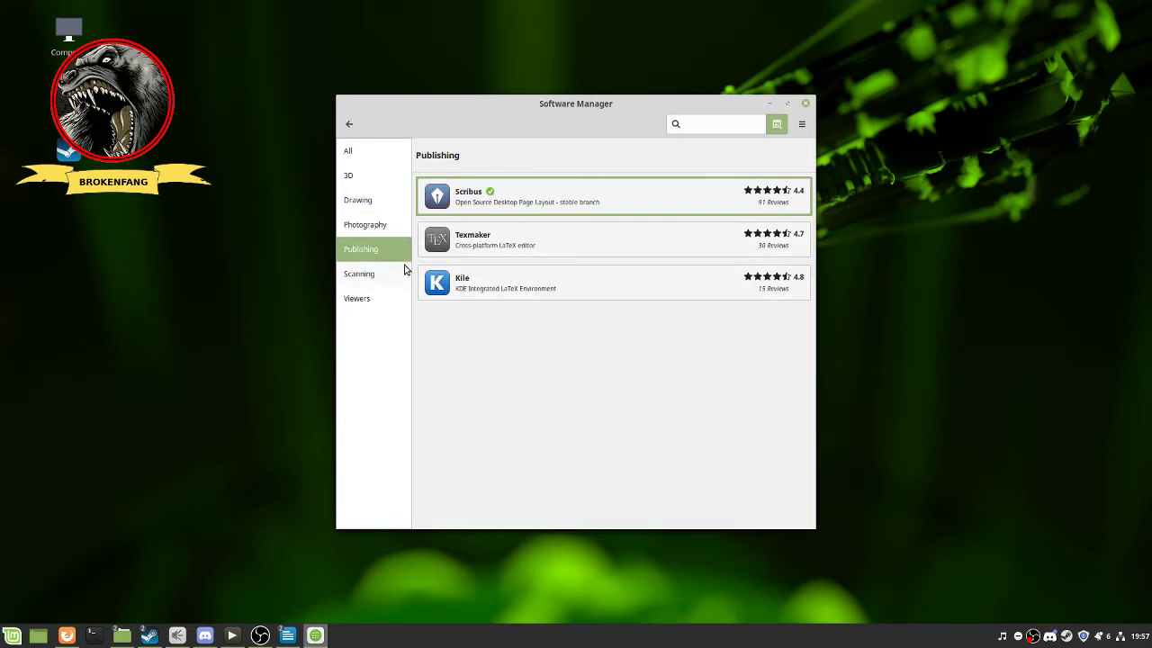
left_click(385, 274)
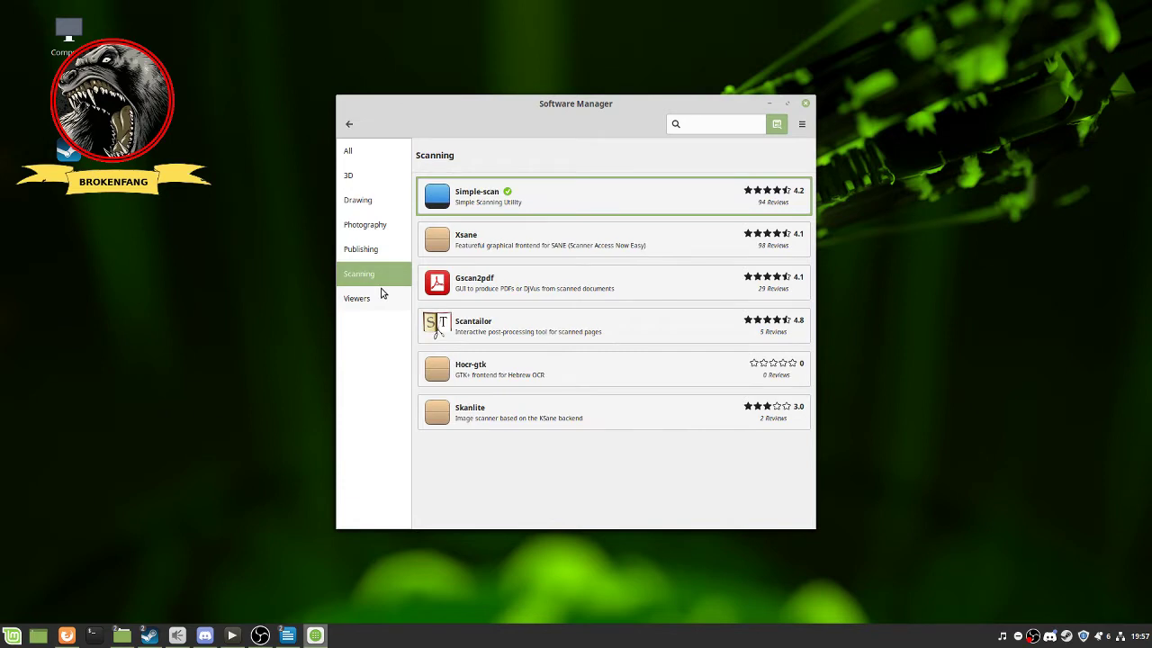
left_click(375, 298)
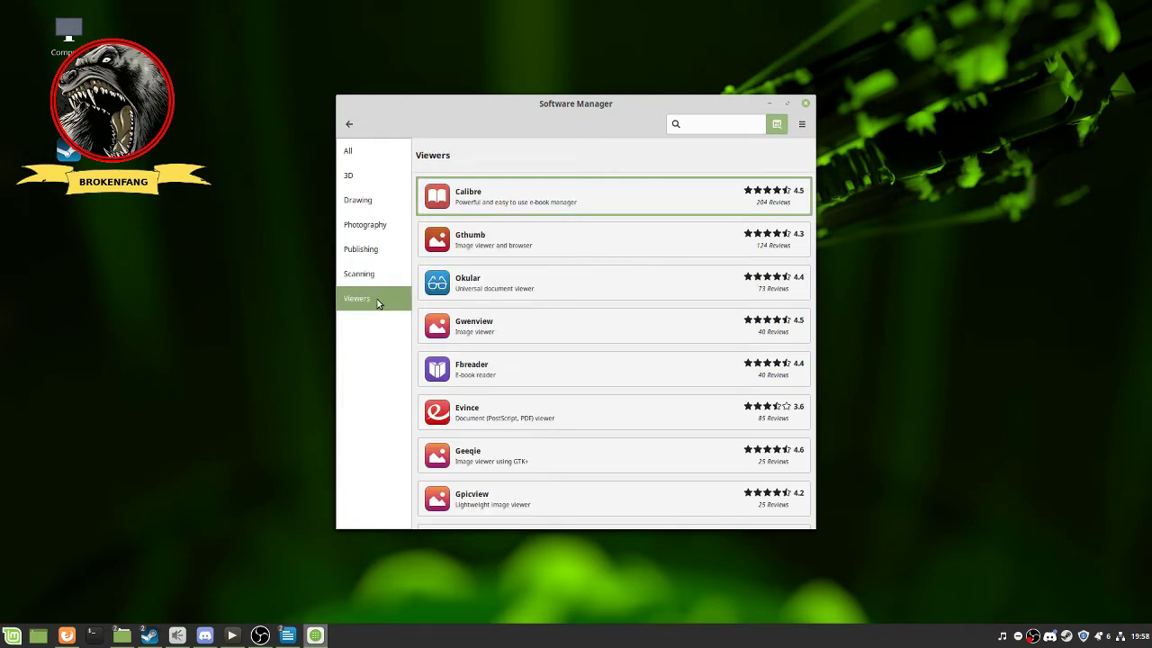
scroll(546, 288, "down", 5)
scroll(546, 288, "down", 5)
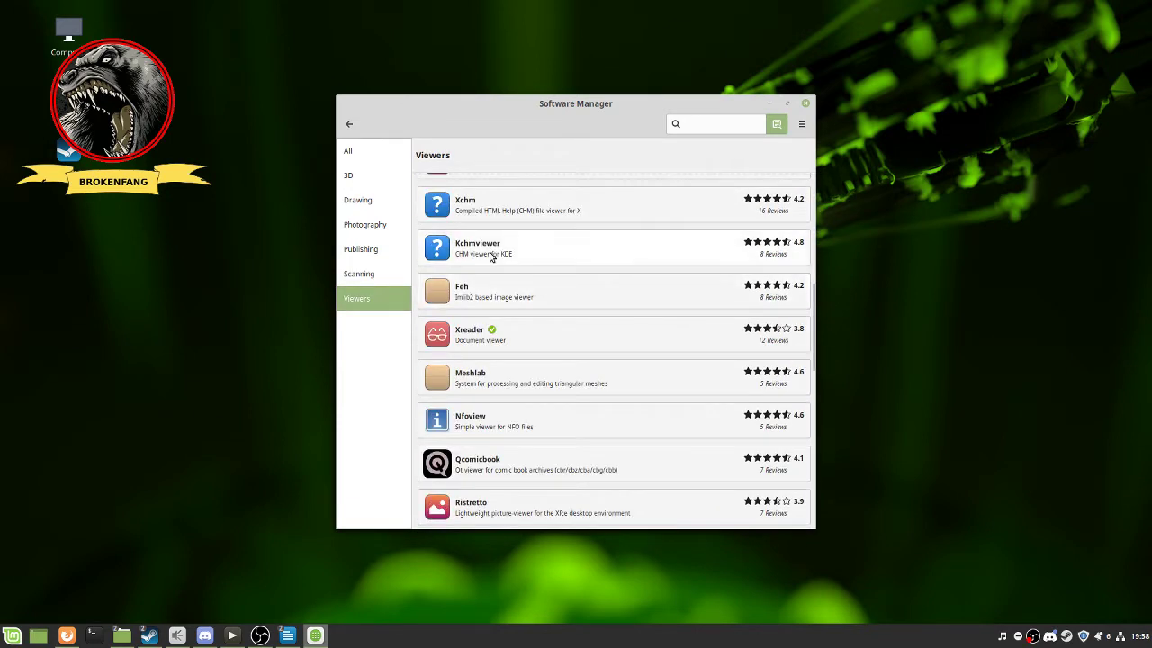
Return to the Software Manager's home page and browse the Programming category
left_click(350, 125)
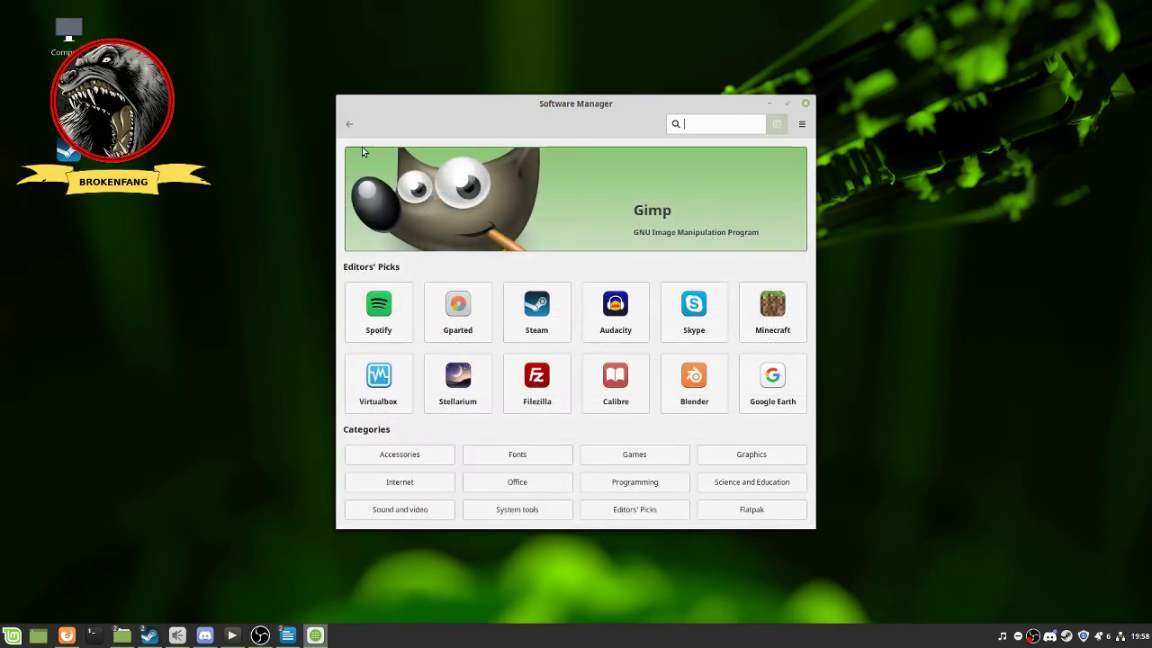
left_click(650, 482)
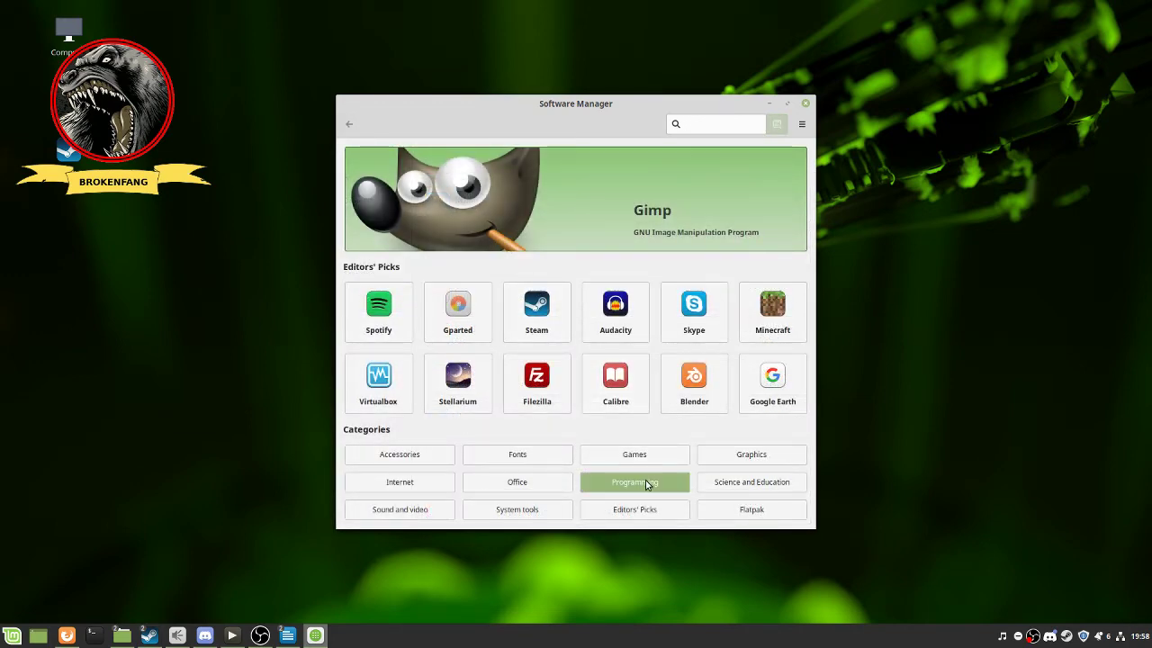
scroll(562, 400, "down", 4)
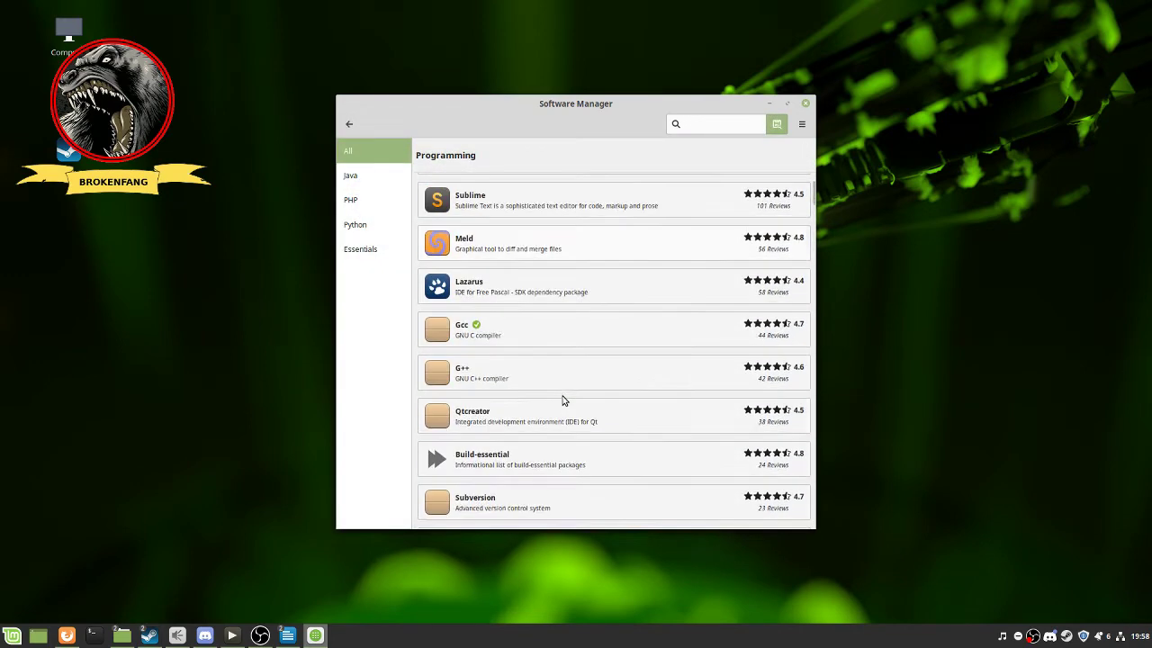
scroll(563, 399, "down", 1)
Browse the System tools category from the home page, then return there and minimize the Software Manager
left_click(351, 125)
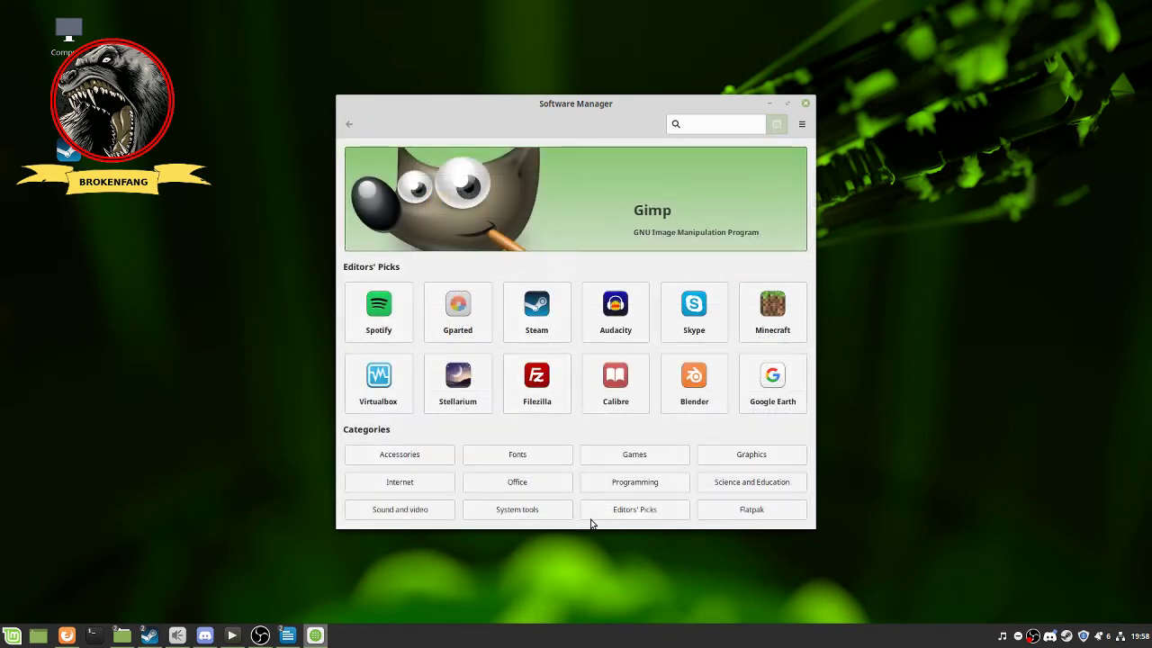
left_click(518, 512)
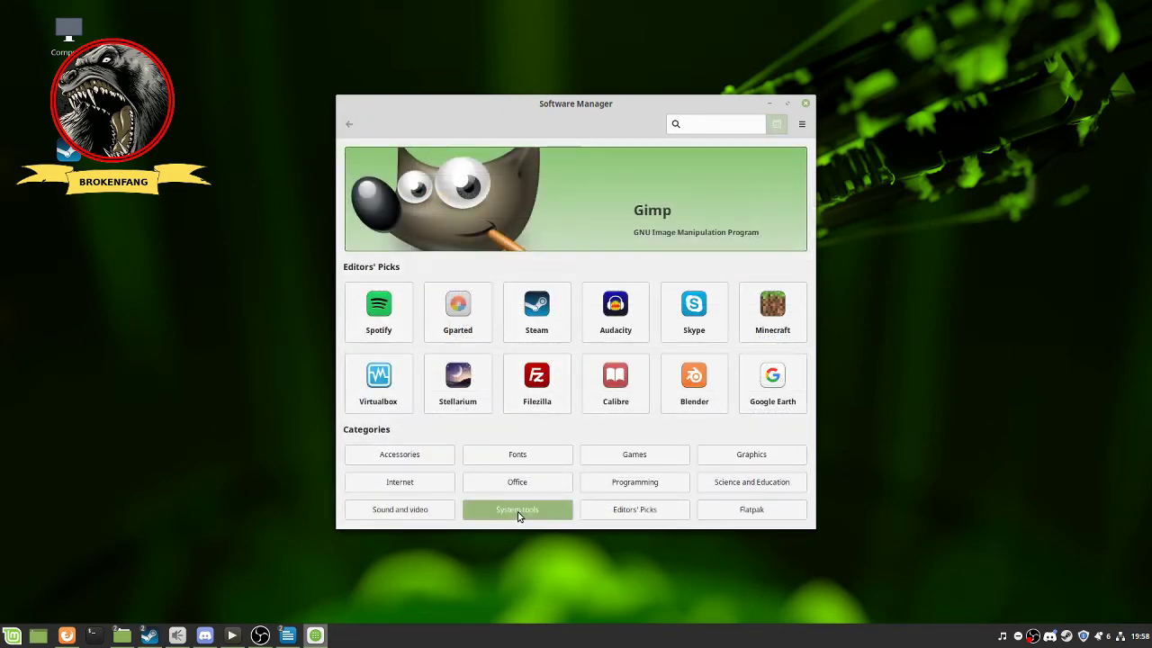
scroll(442, 360, "down", 3)
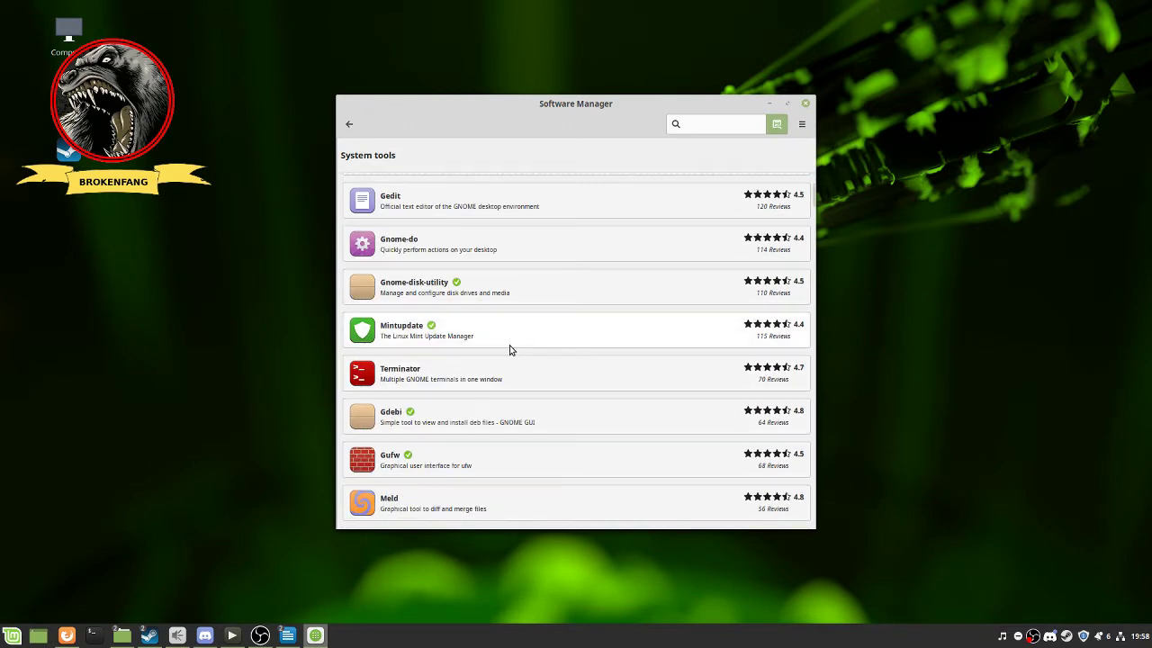
left_click(350, 126)
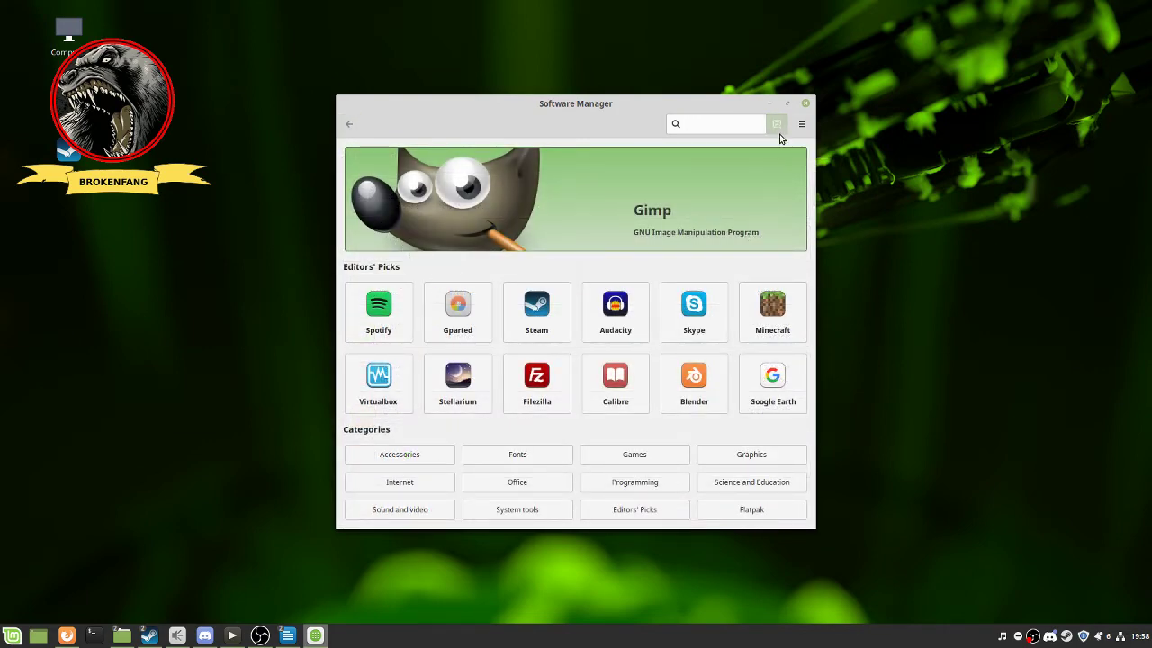
left_click(770, 104)
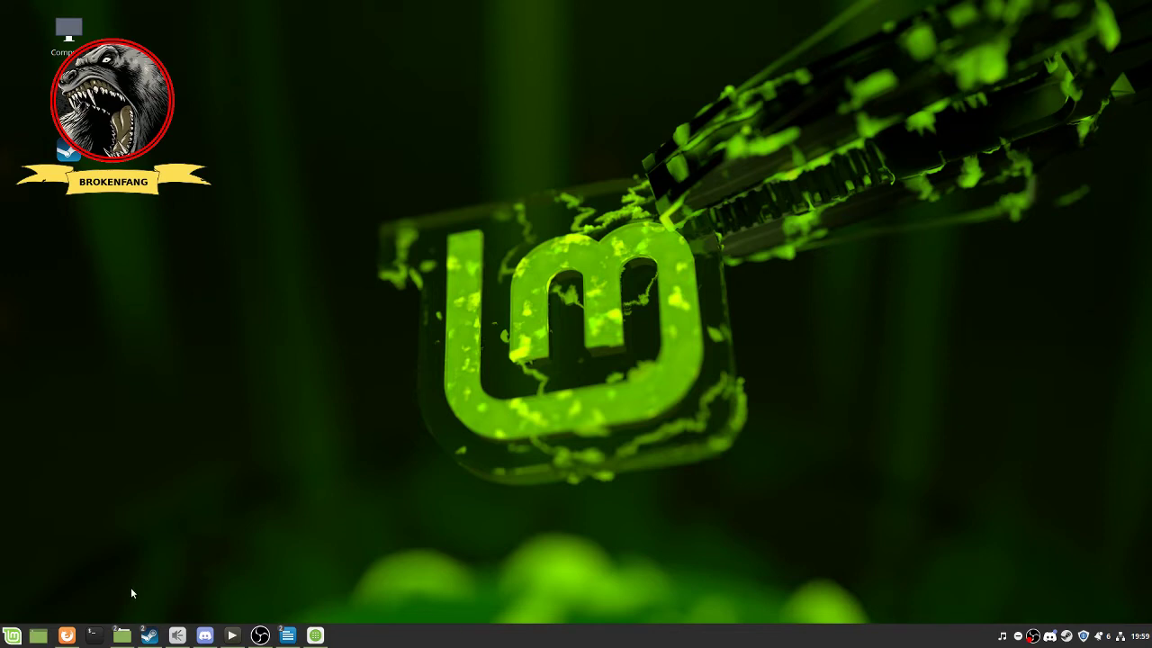
Switch to Firefox, open a new tab and return to the YouTube channel page to look over its uploads
left_click(67, 640)
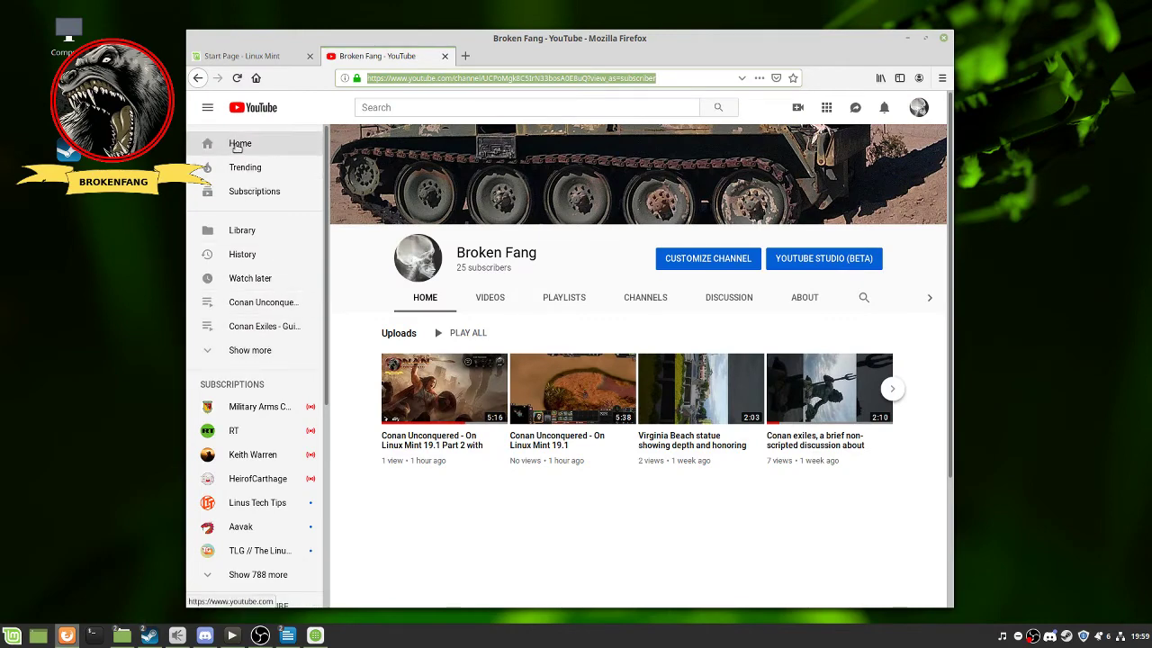
left_click(465, 56)
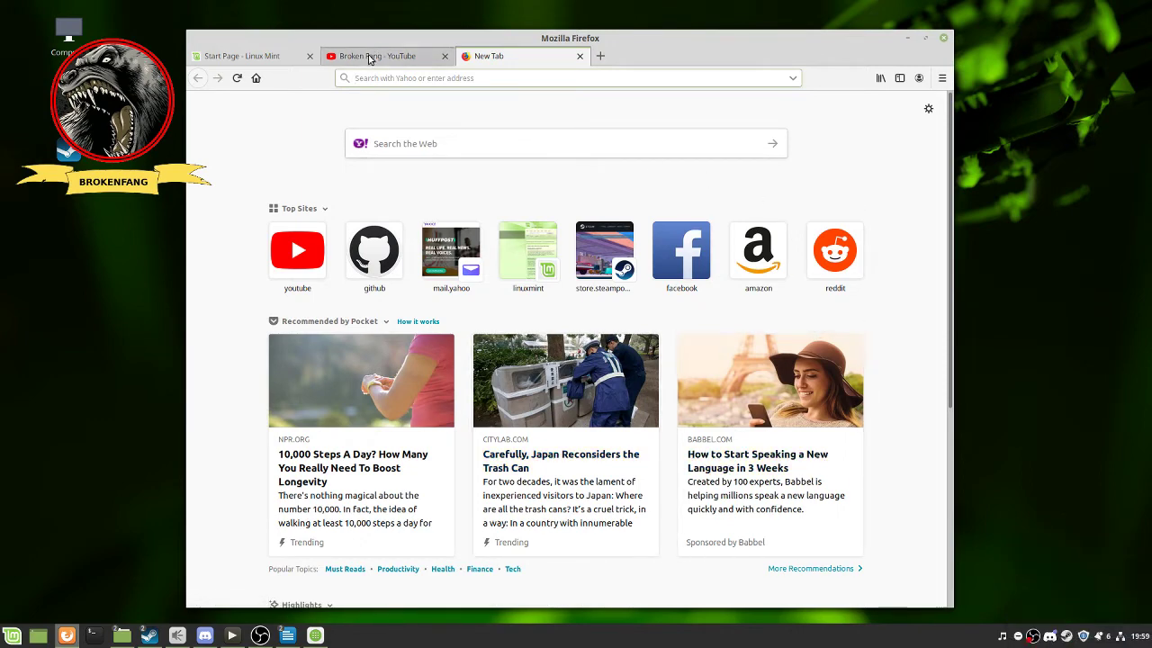
left_click(368, 56)
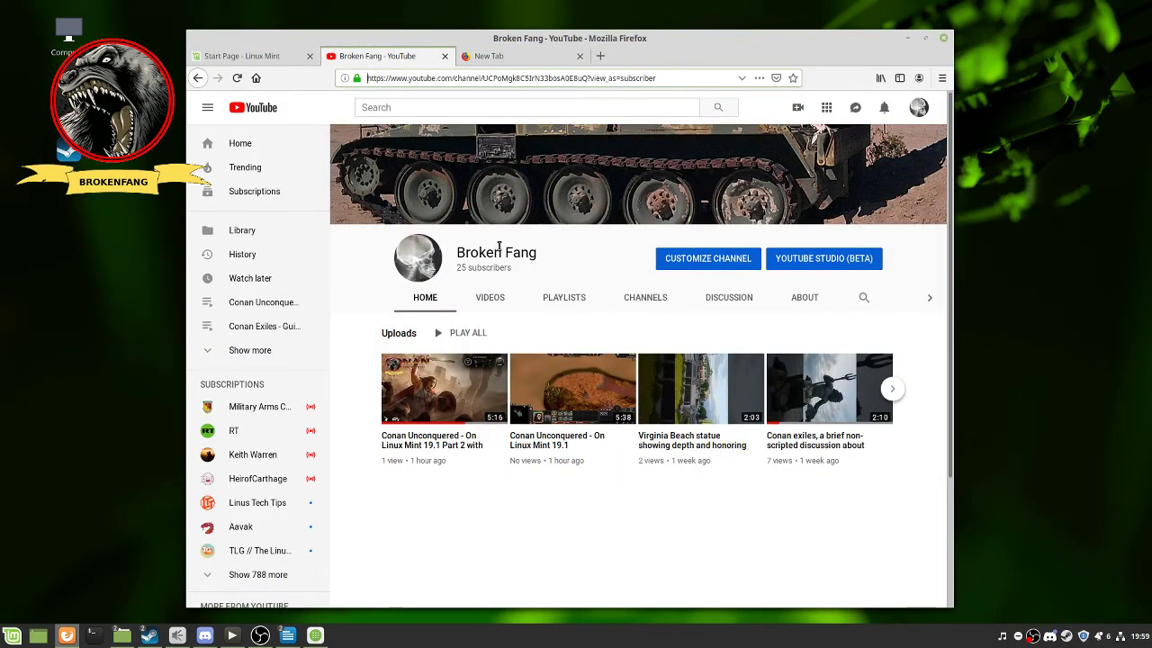
scroll(500, 252, "down", 1)
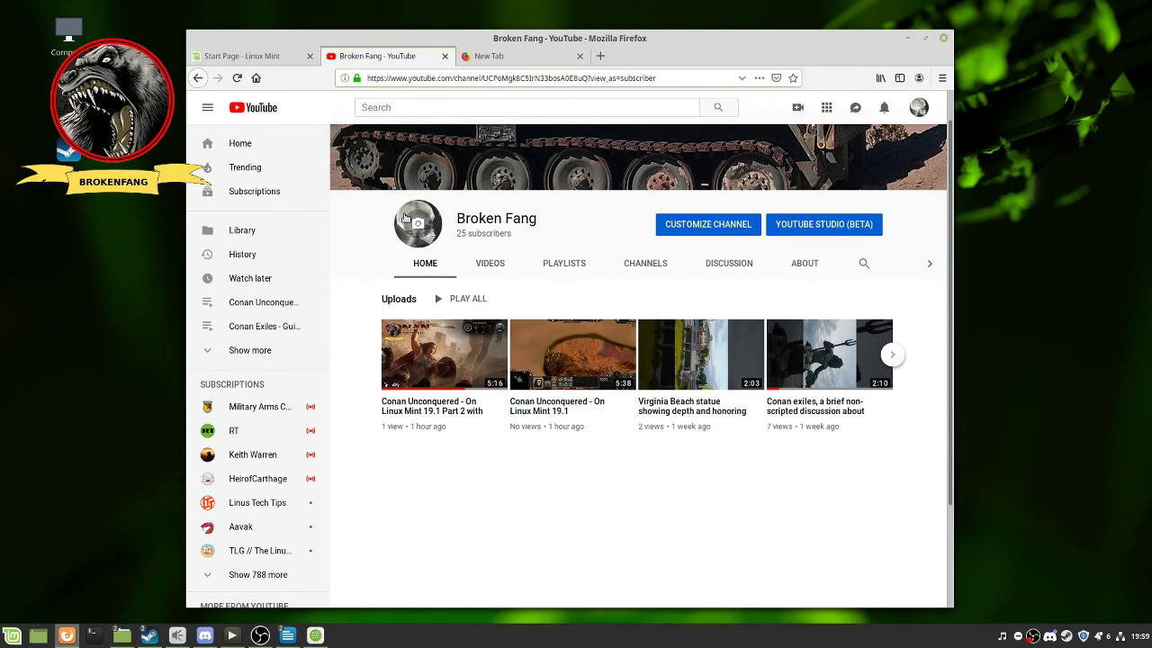
scroll(504, 236, "up", 1)
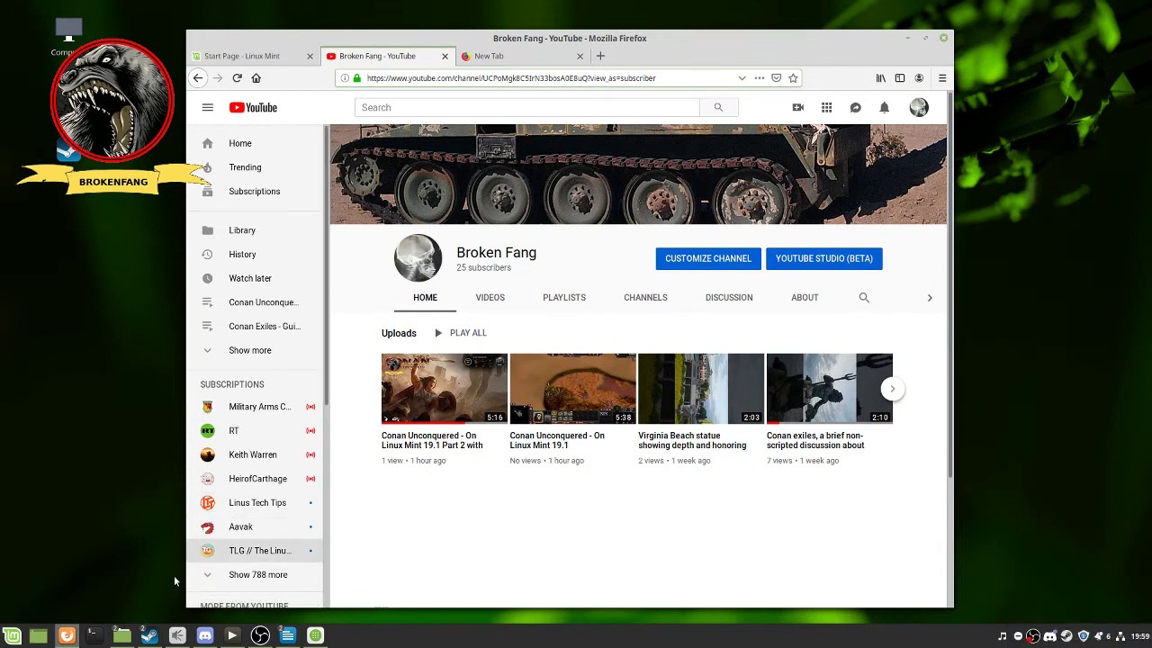
Switch to Steam, showing its friend chat window and bringing up the main Steam window
mouse_move(151, 641)
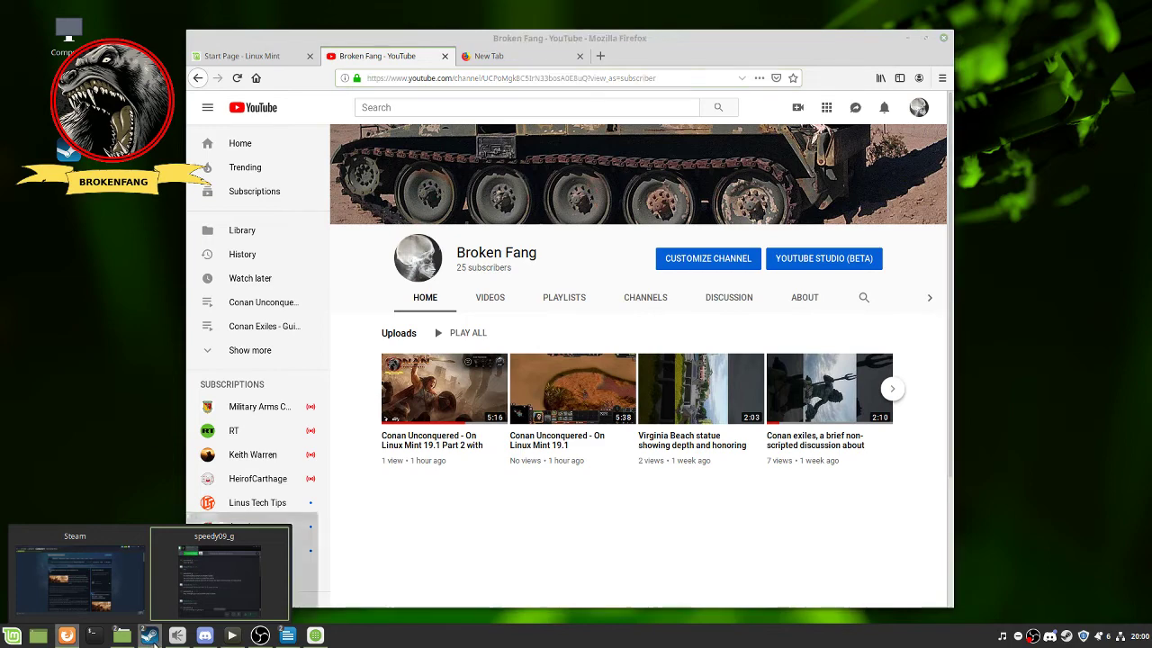
left_click(221, 576)
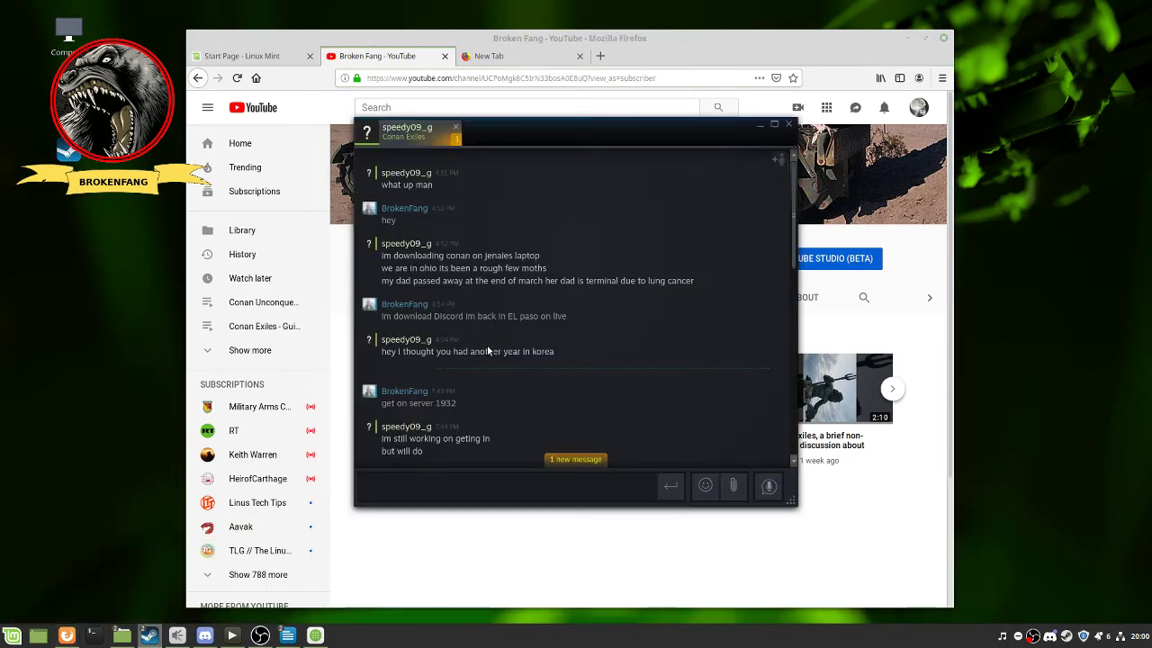
left_click(149, 637)
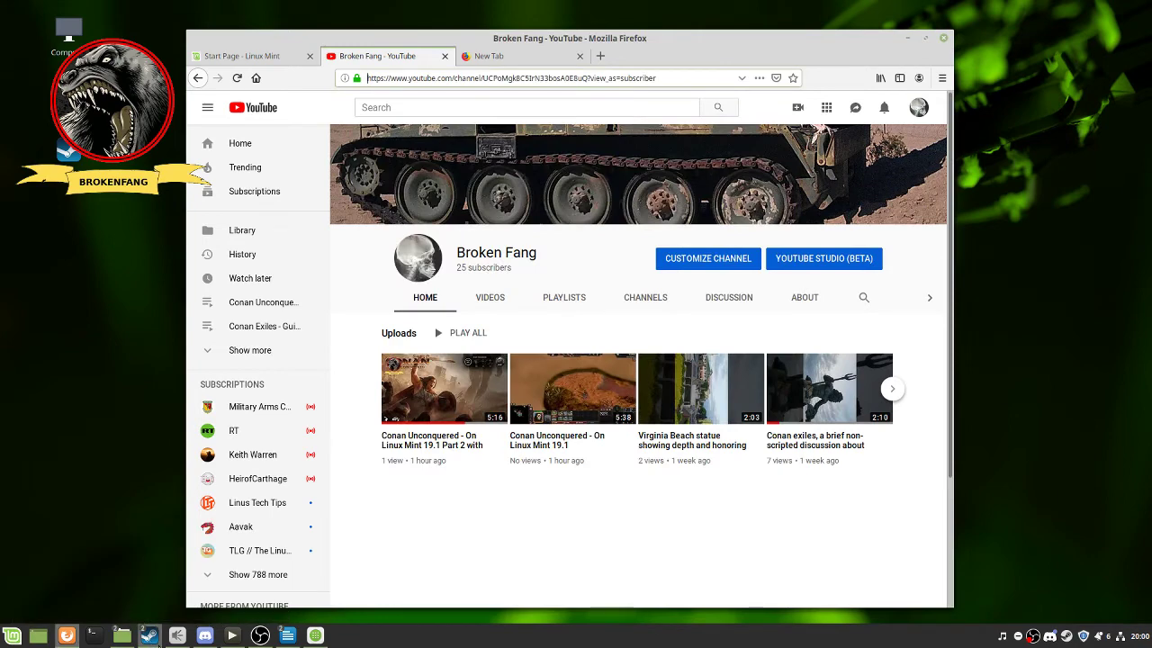
left_click(90, 560)
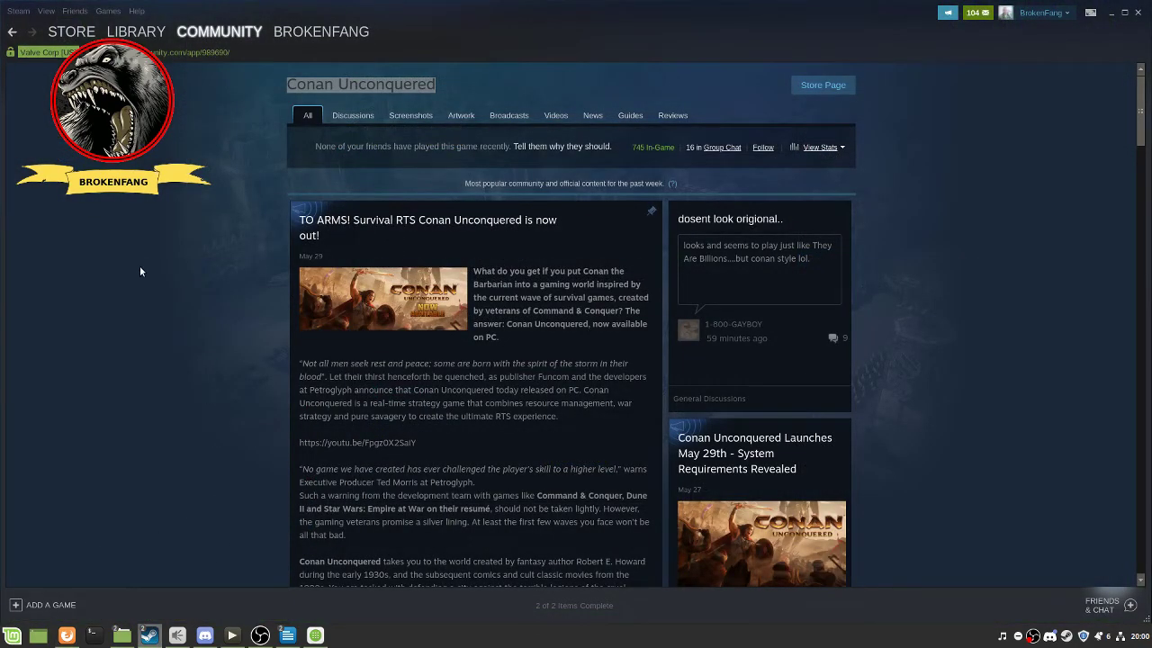
Open the Steam library and look through the game list up to the favorites at its beginning
mouse_move(136, 34)
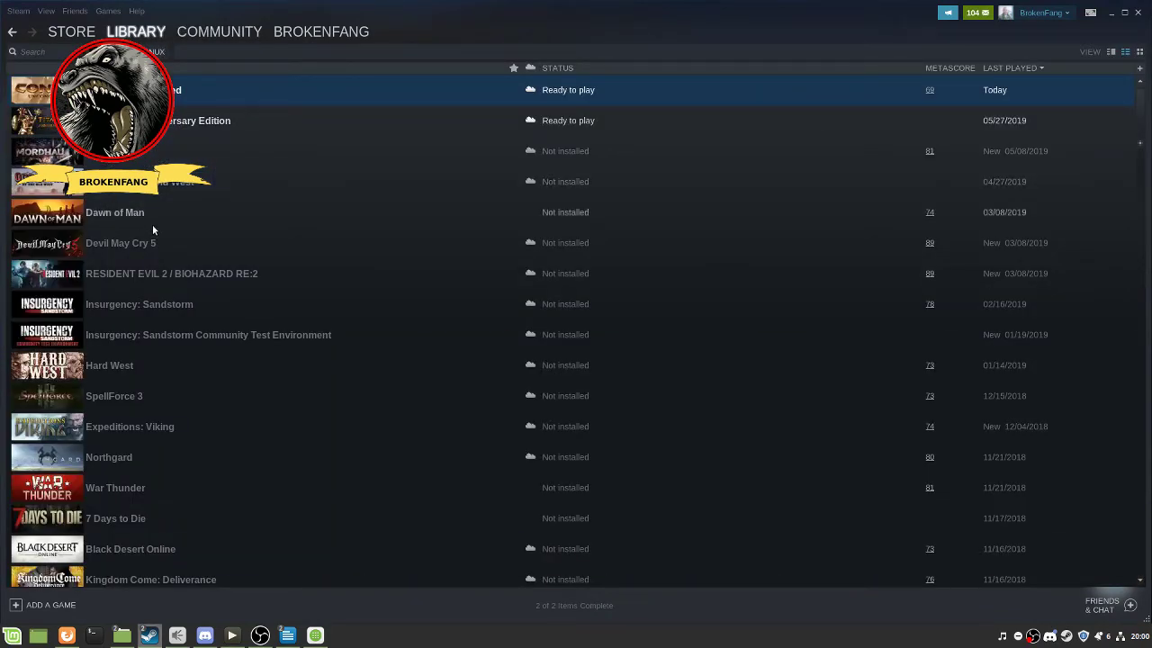
scroll(153, 225, "down", 3)
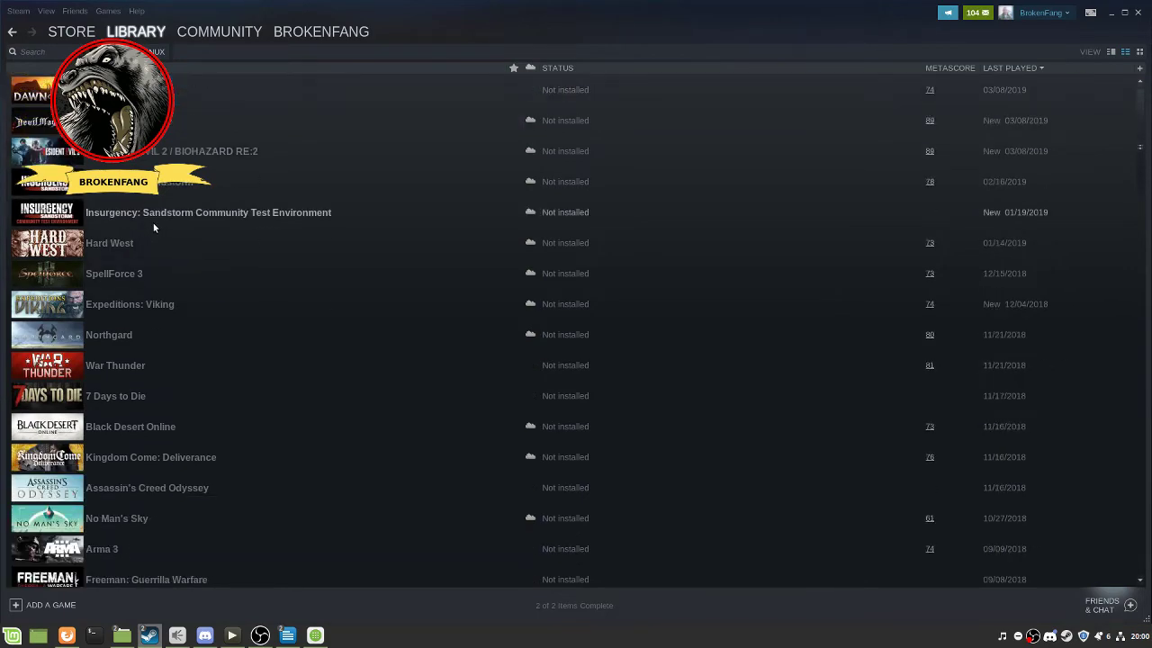
scroll(153, 221, "up", 15)
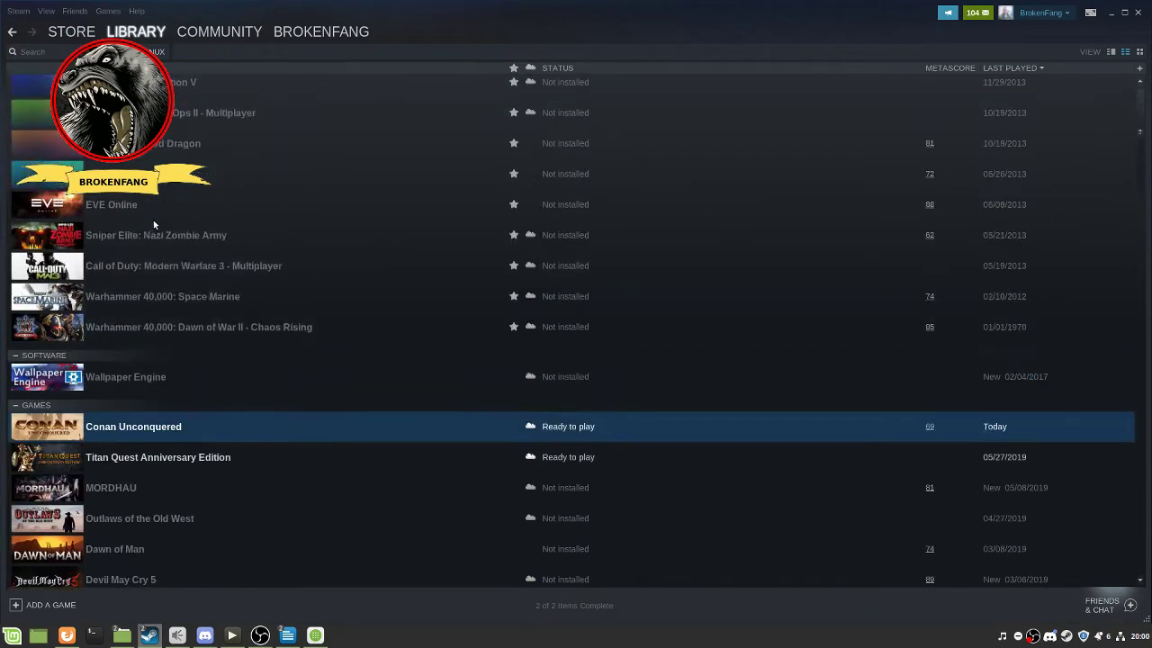
scroll(153, 219, "up", 20)
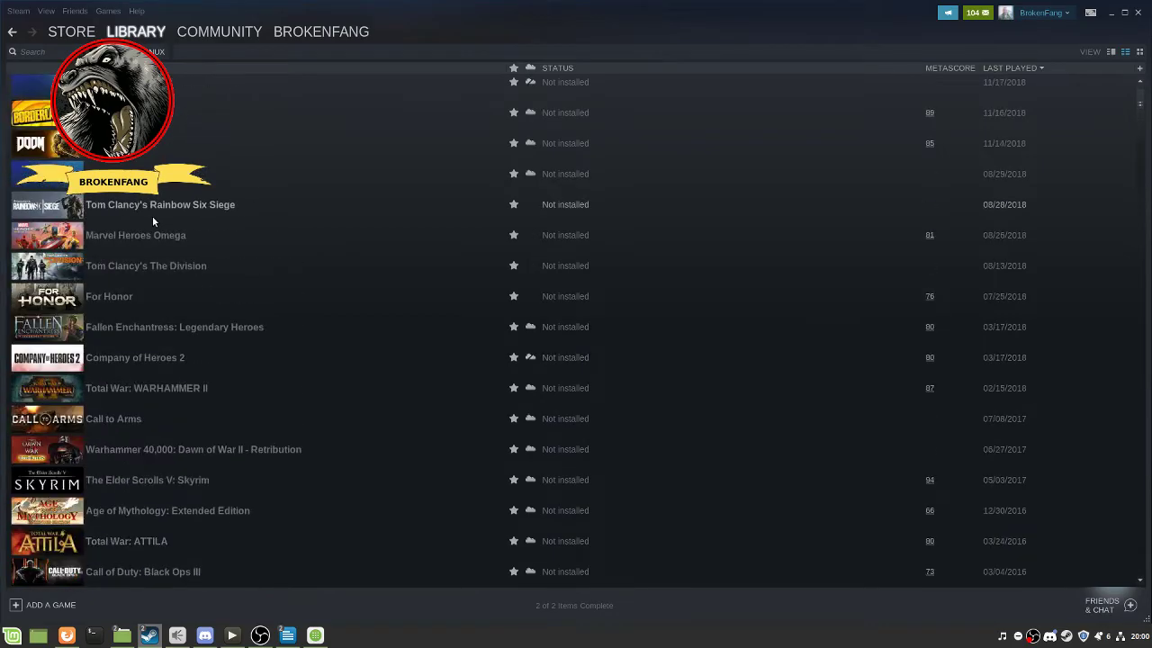
mouse_move(134, 36)
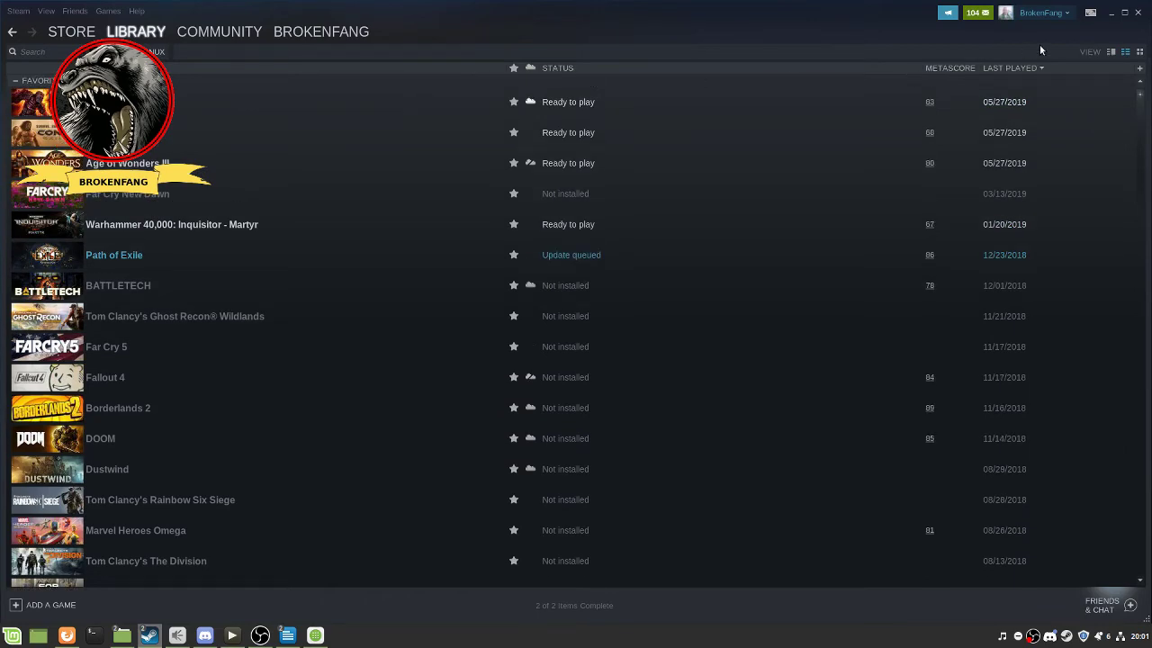
Minimize the main Steam window and close the friend chat window
left_click(1110, 13)
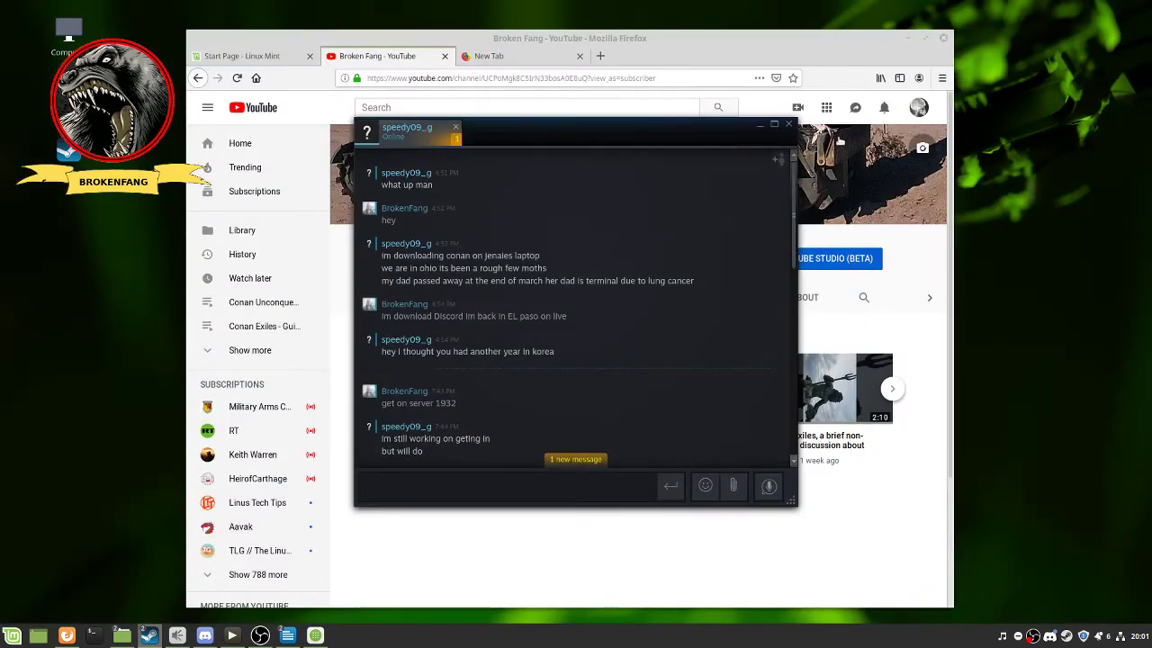
left_click(790, 125)
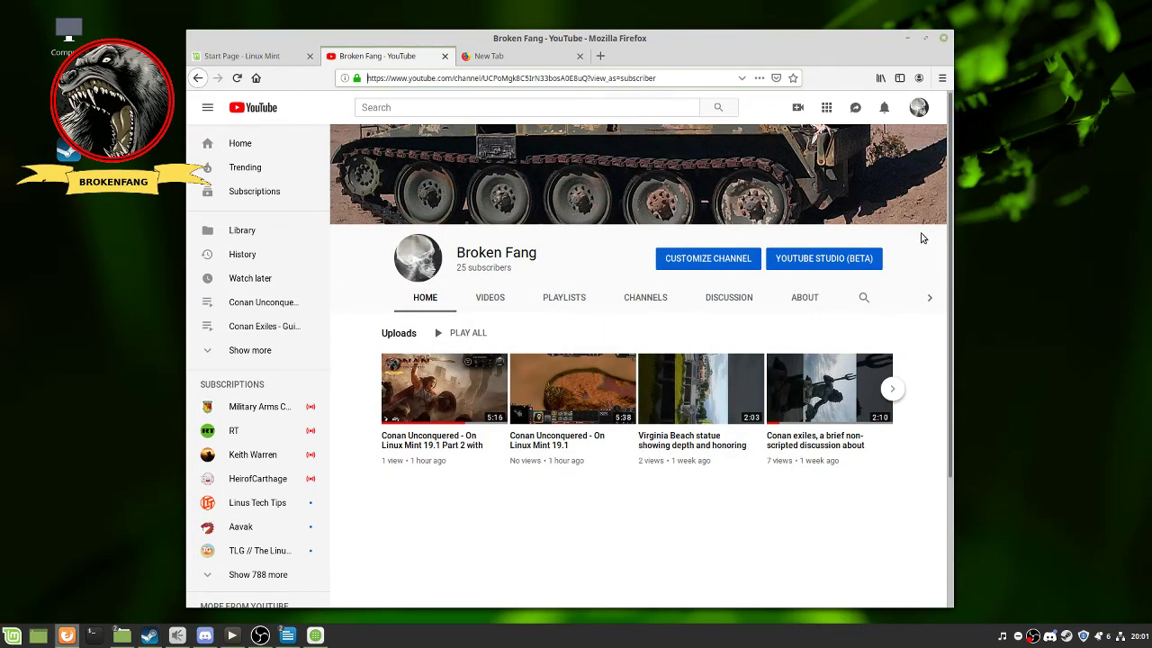
Return to the Firefox window and open another blank tab
left_click(949, 250)
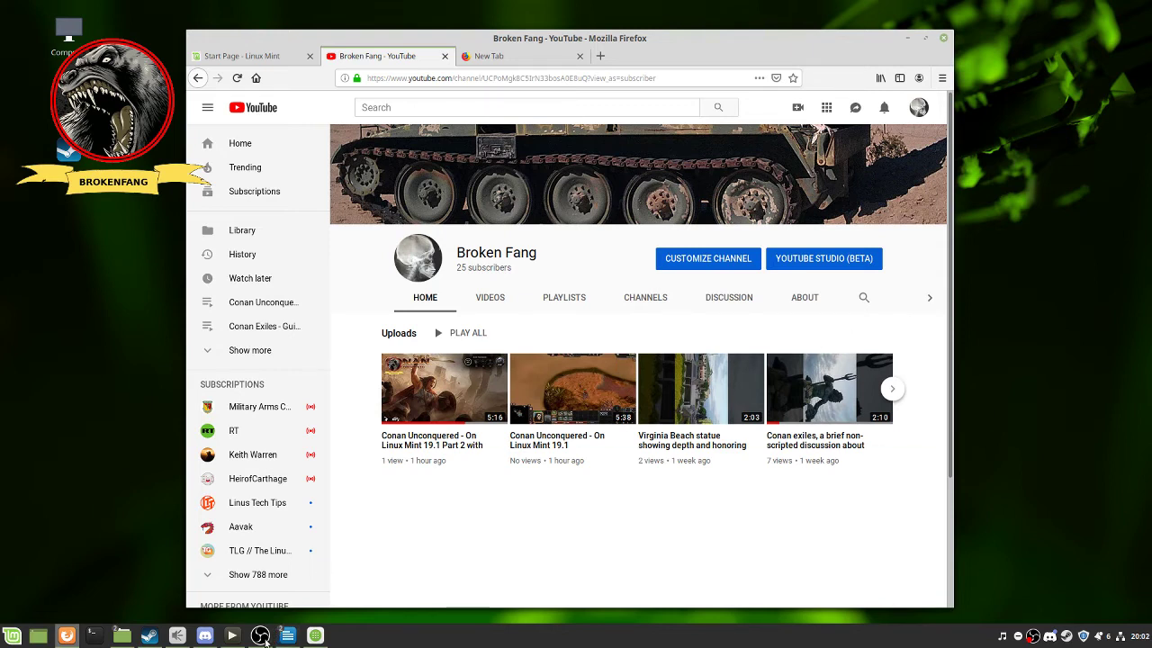
mouse_move(150, 640)
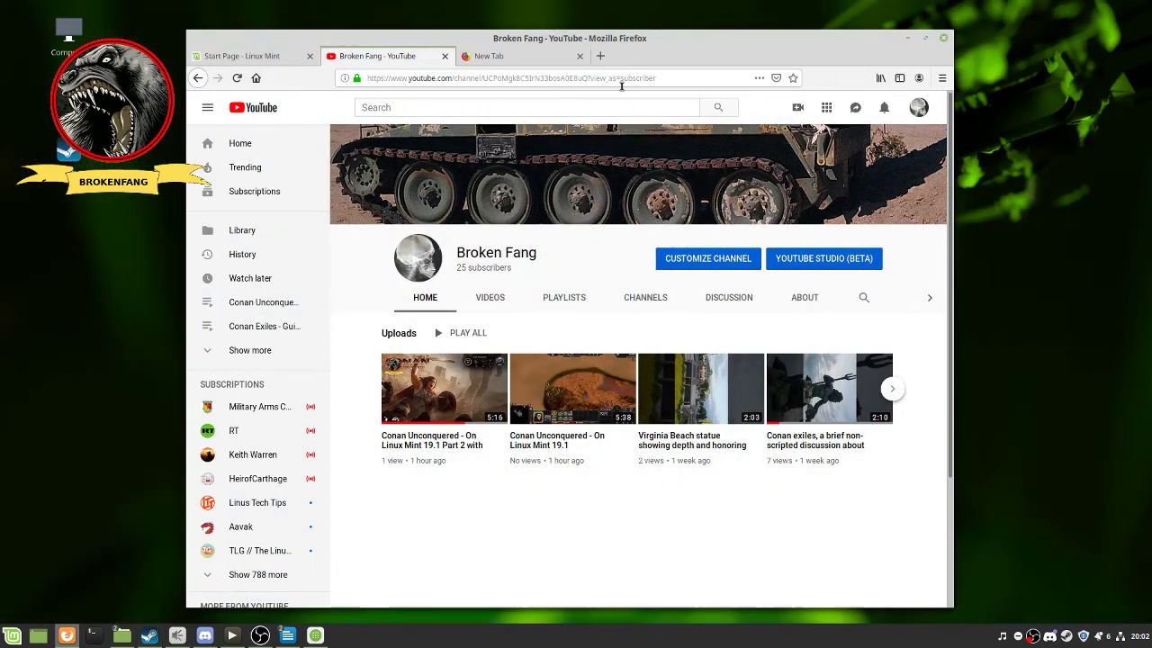
left_click(600, 55)
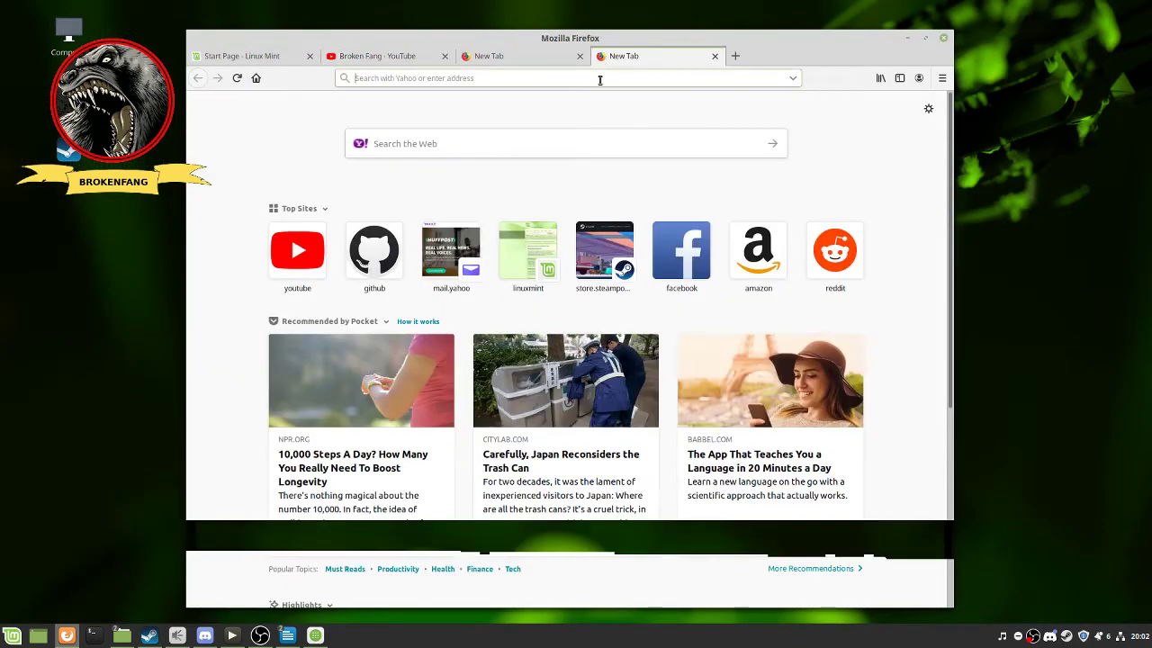
Search the web for "protandb" from the blank tab and look through the results
left_click(538, 141)
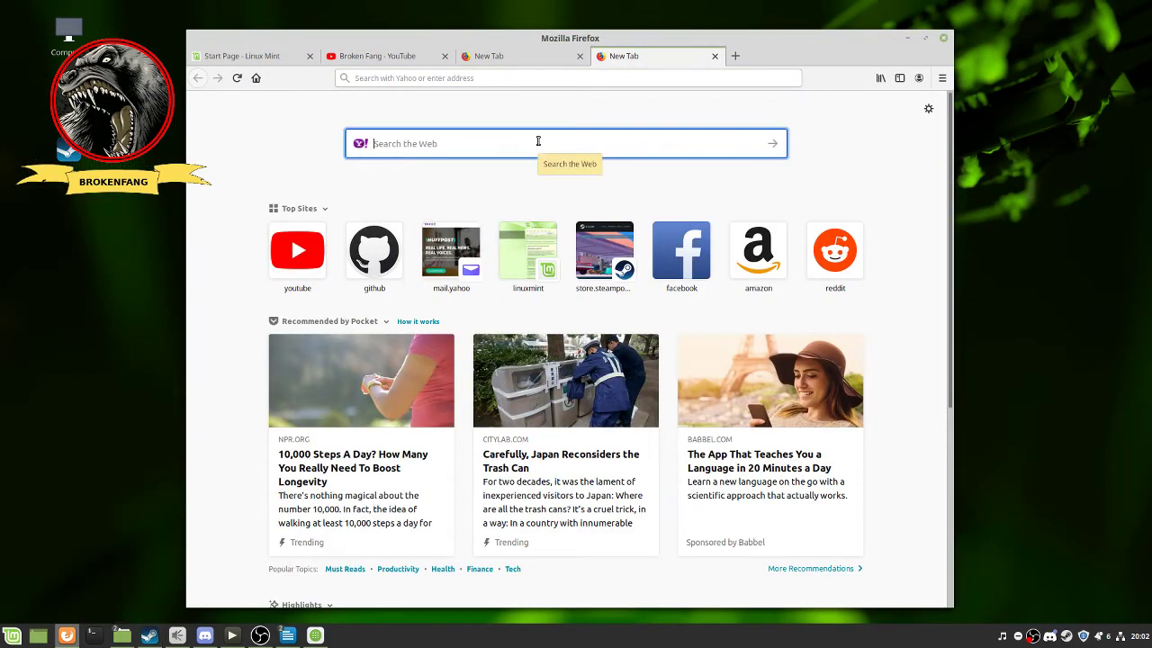
type("p")
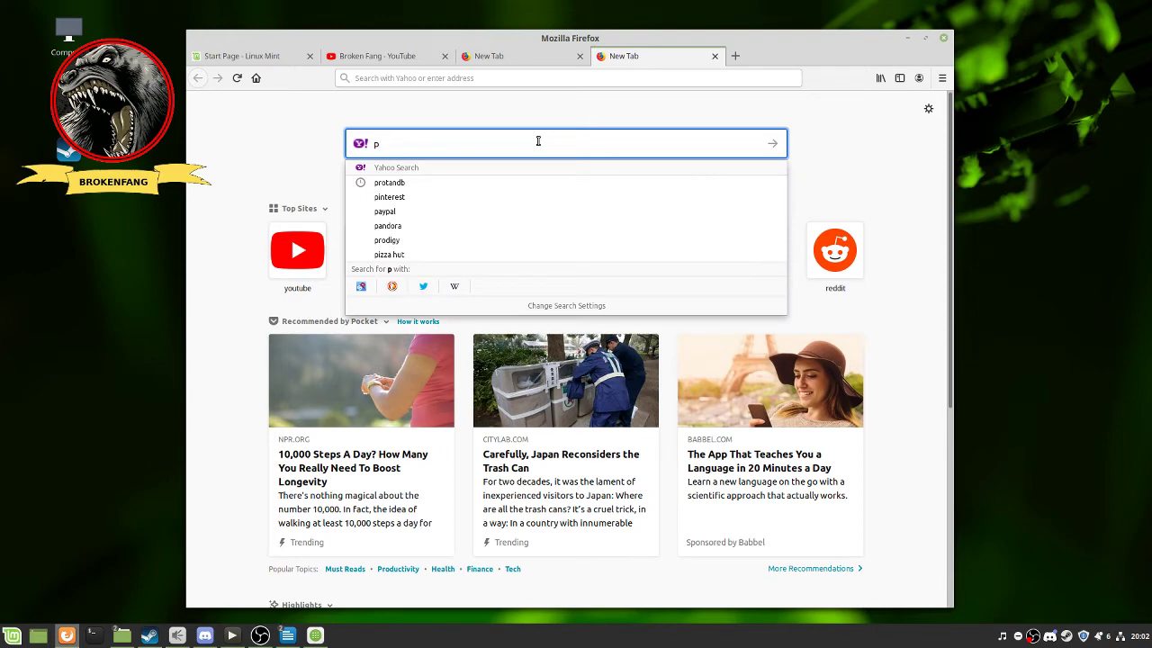
type("ro")
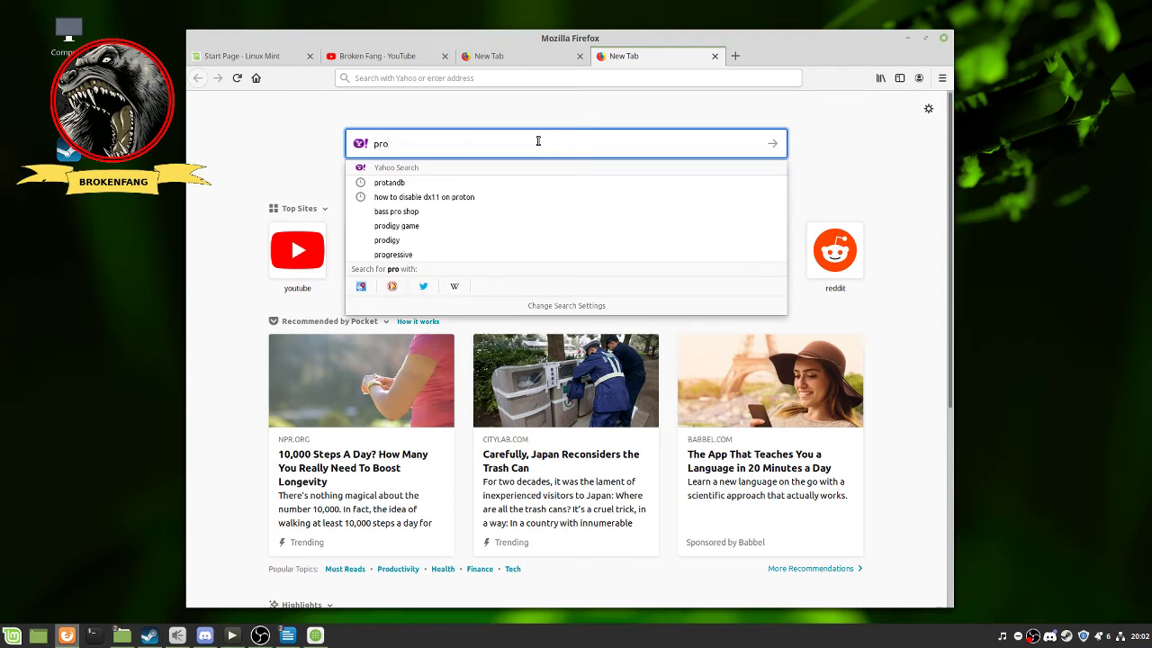
key("Down")
left_click(403, 185)
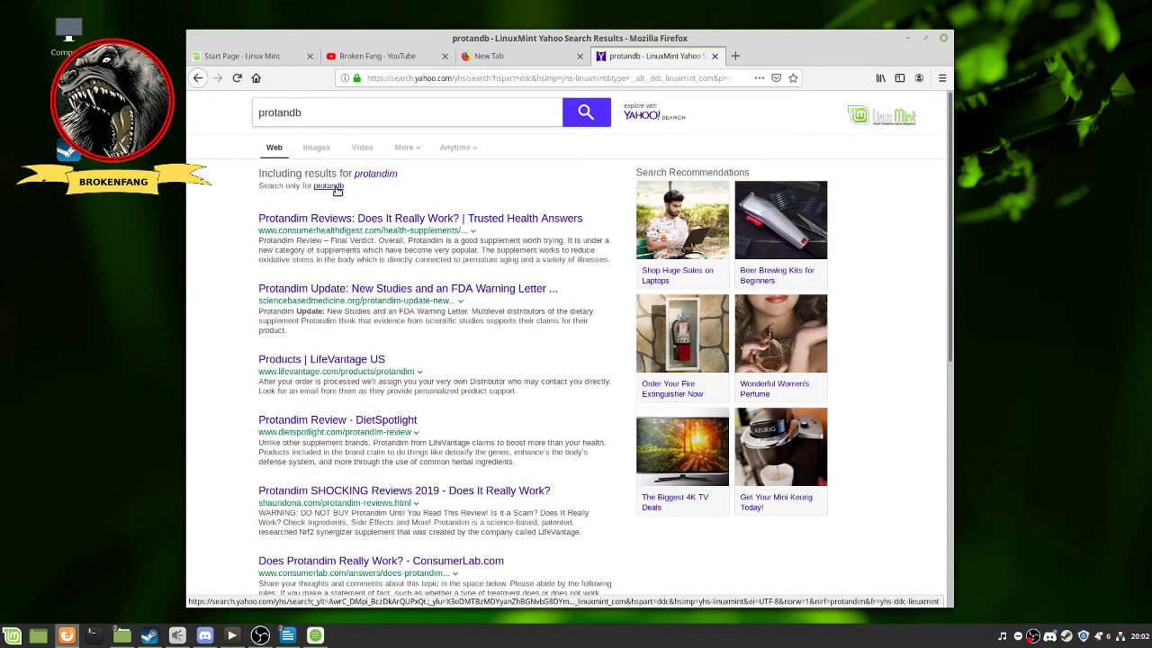
scroll(351, 205, "down", 5)
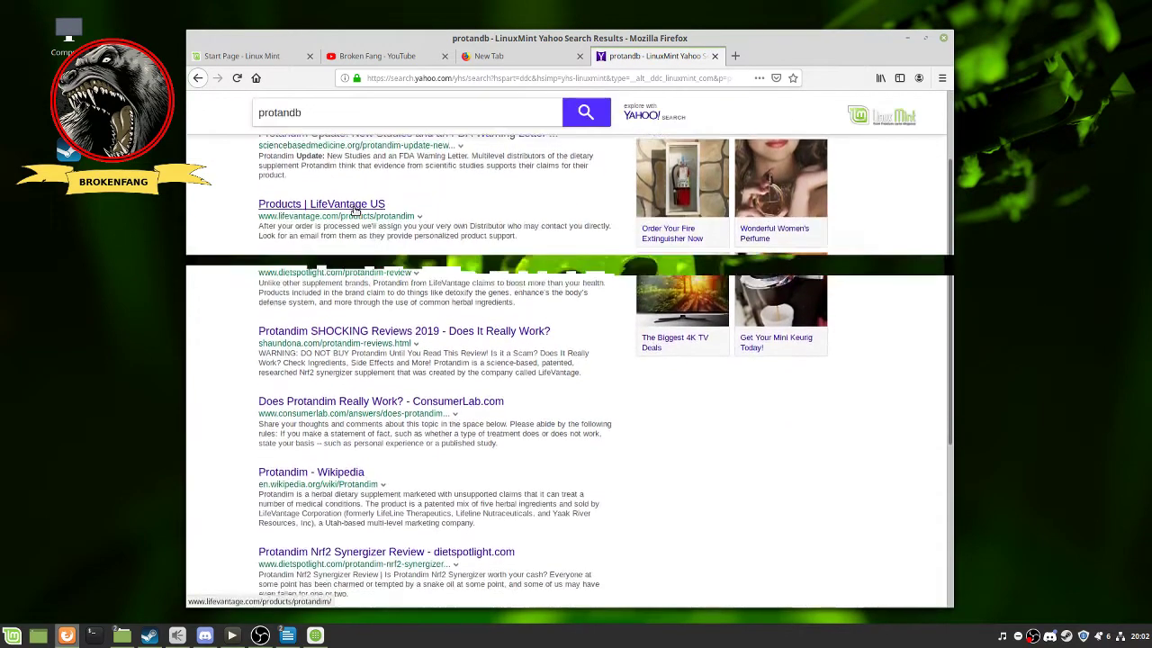
scroll(356, 212, "down", 5)
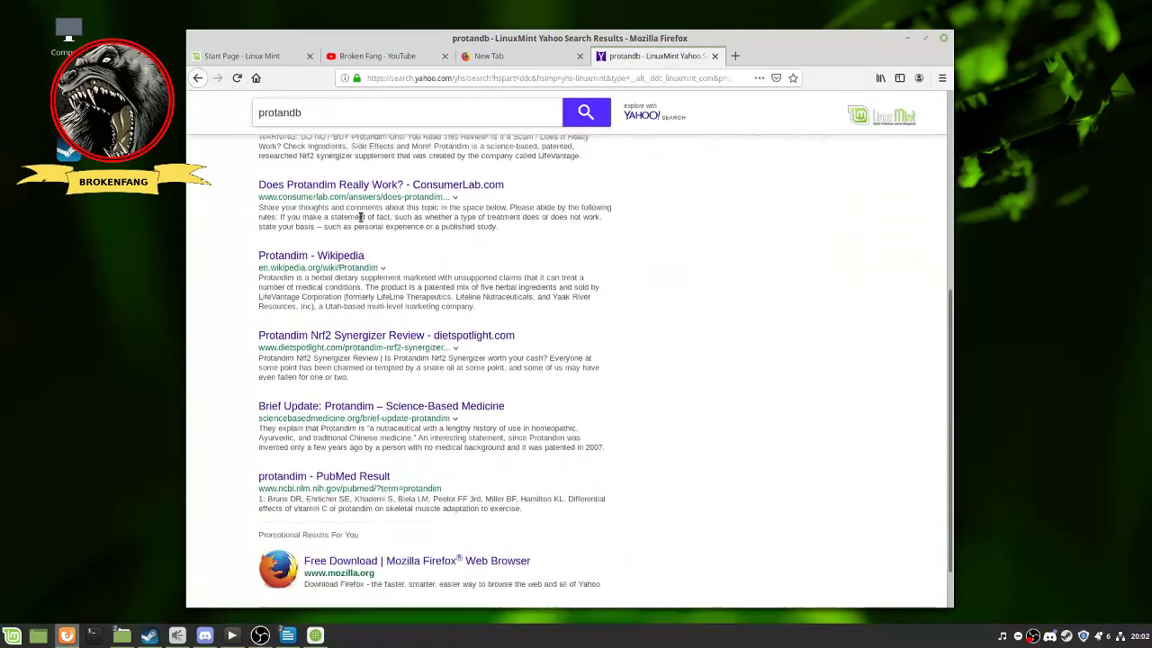
scroll(360, 220, "up", 10)
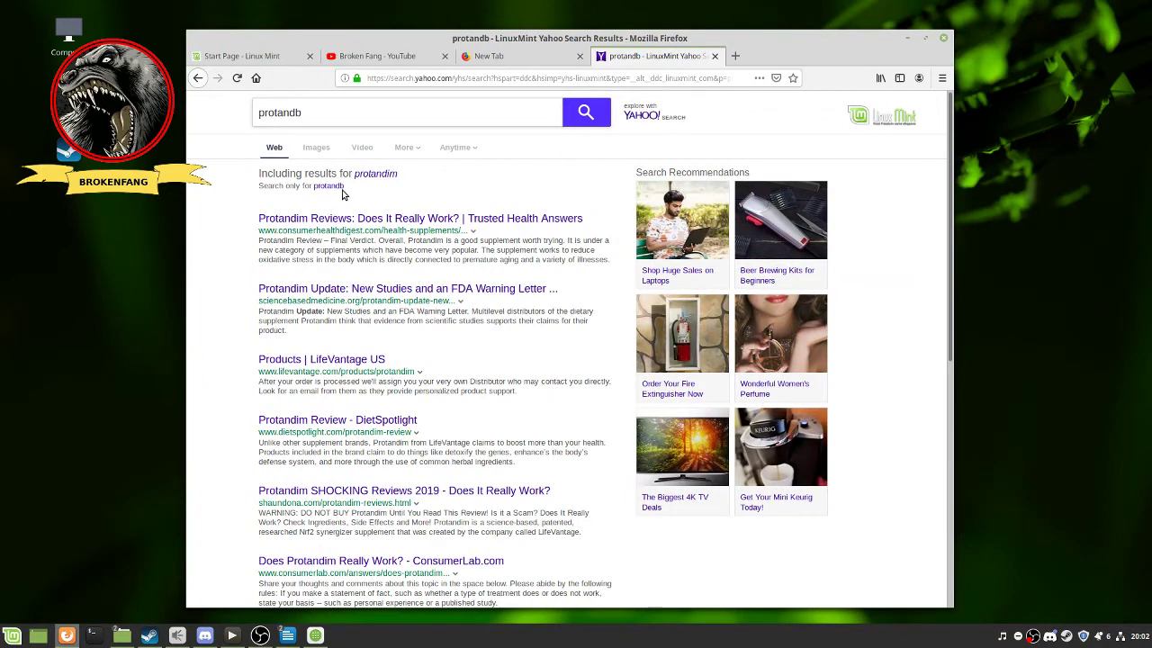
Correct the web search to "protondb" and open the ProtonDB website from the results
left_click(281, 115)
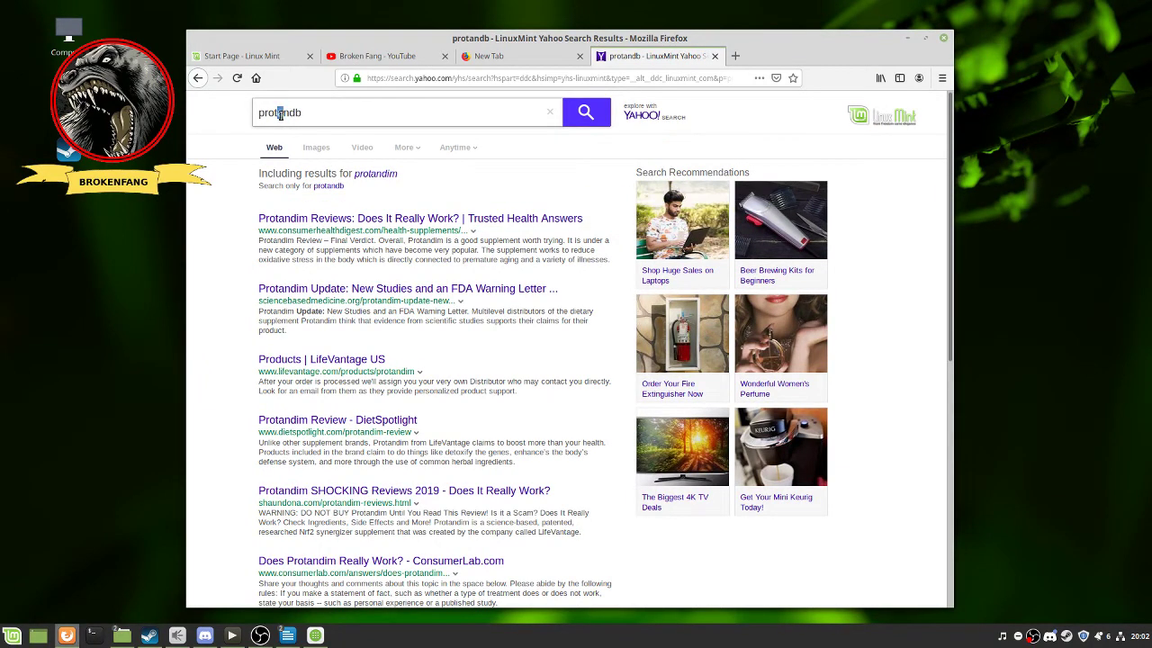
type("o")
key("Return")
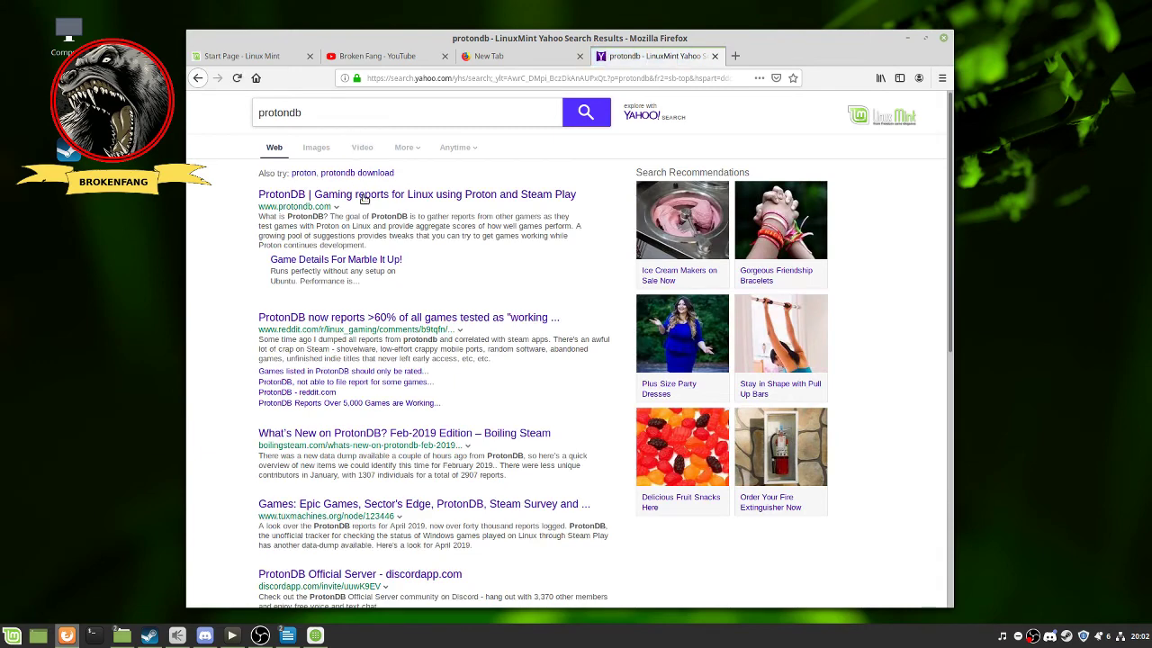
left_click(364, 201)
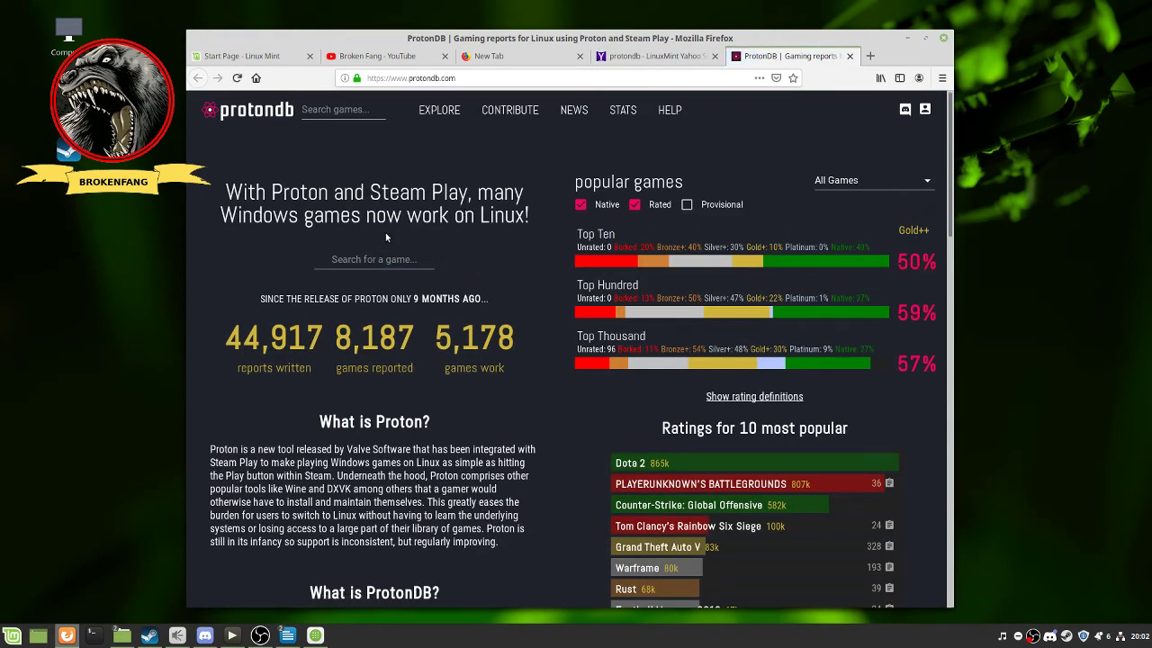
Maximize the browser window and look through ProtonDB's home page, including the popular game ratings and the sample of Platinum-reported games
left_click(925, 38)
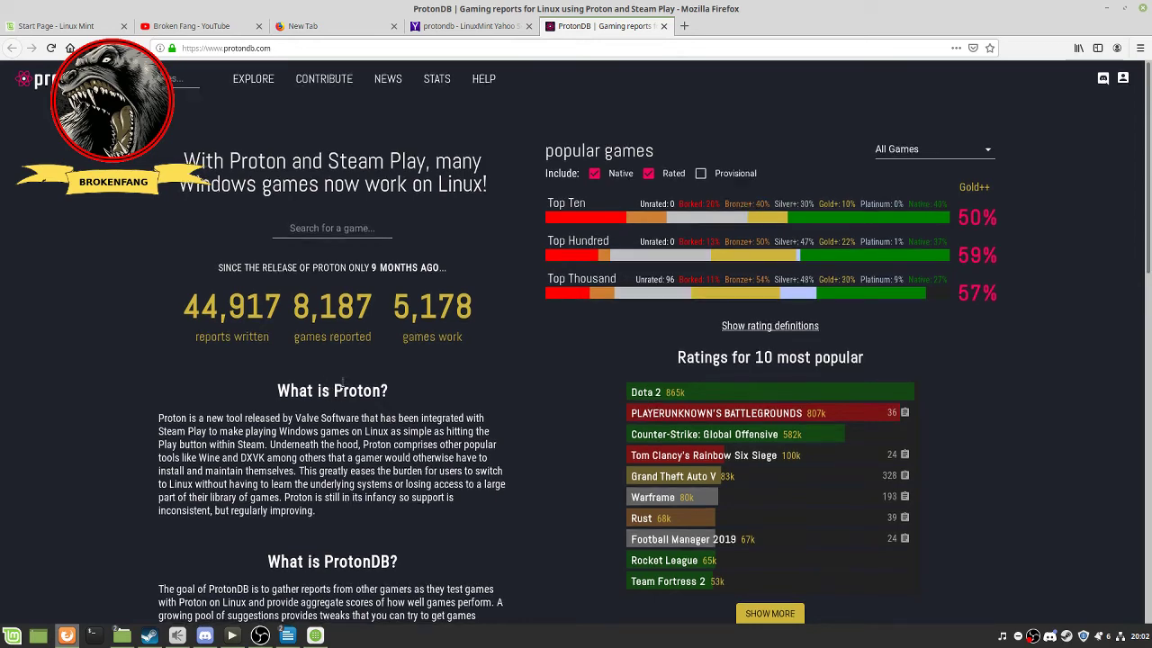
scroll(648, 304, "down", 2)
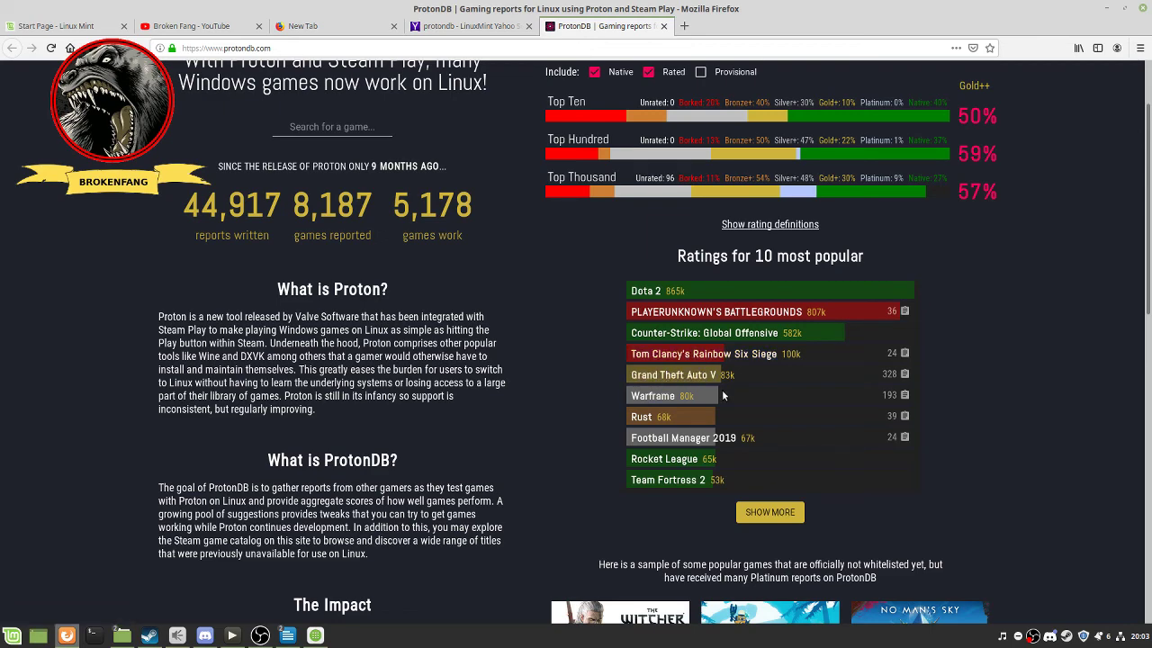
scroll(723, 395, "down", 1)
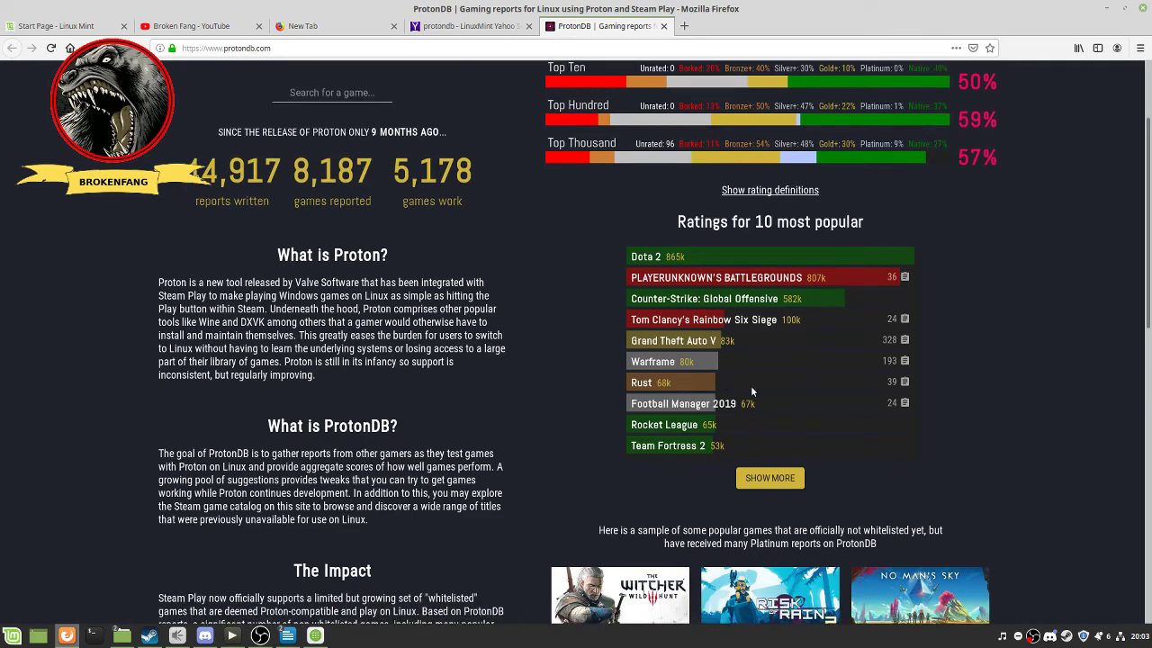
scroll(770, 385, "down", 1)
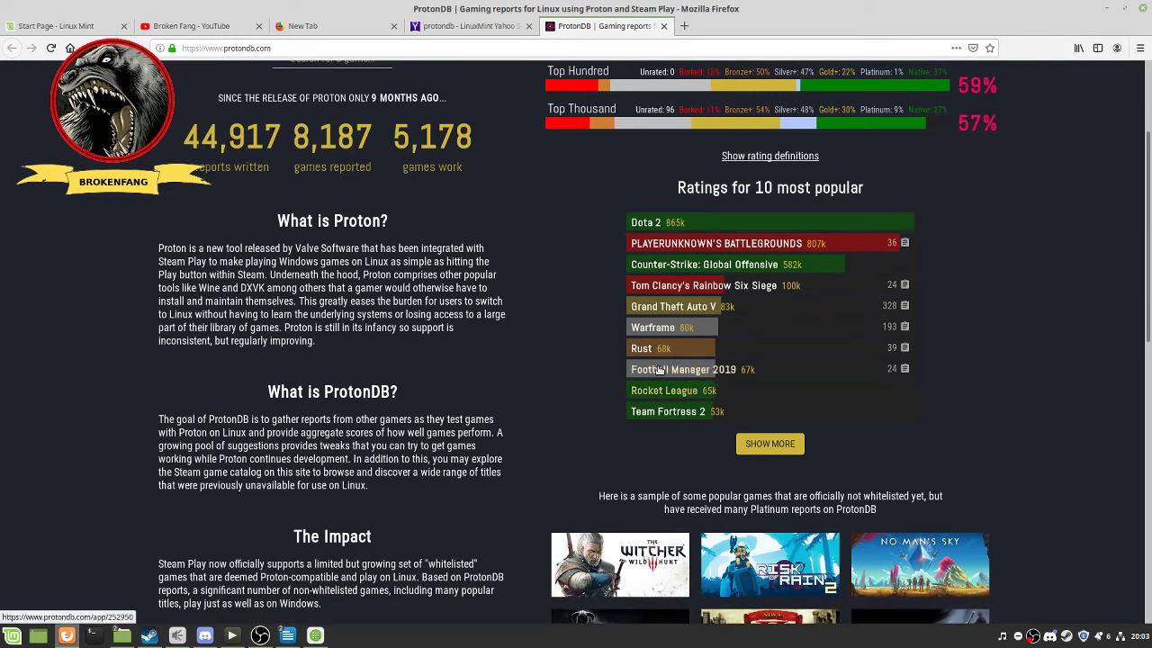
scroll(660, 369, "down", 8)
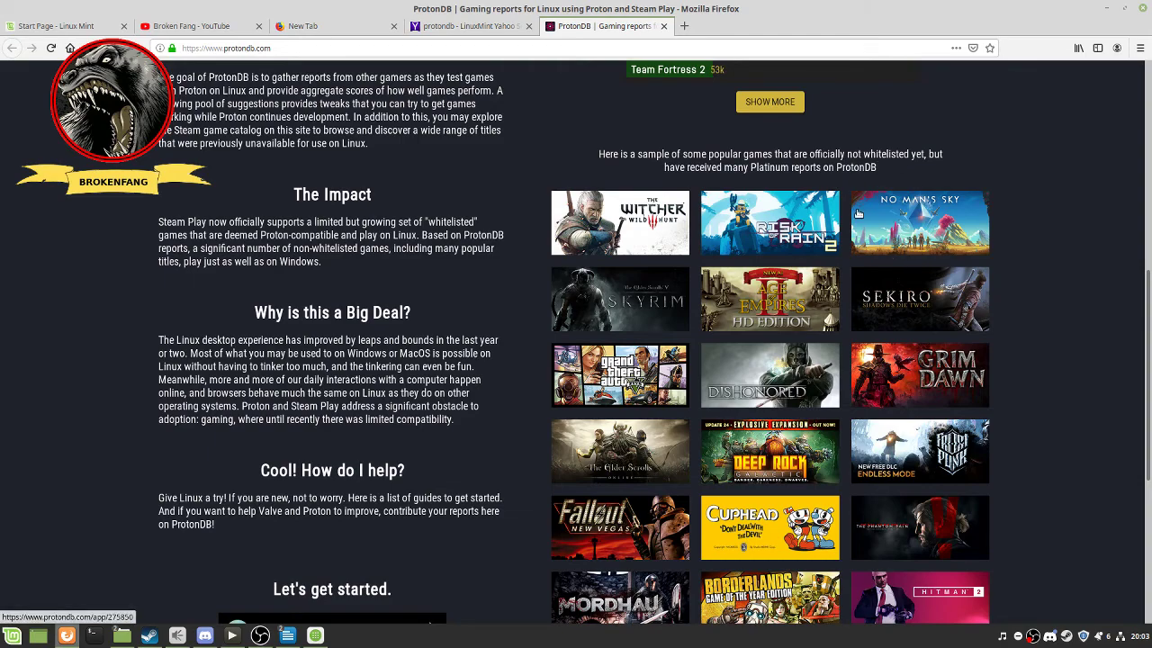
scroll(796, 243, "down", 3)
scroll(796, 243, "down", 5)
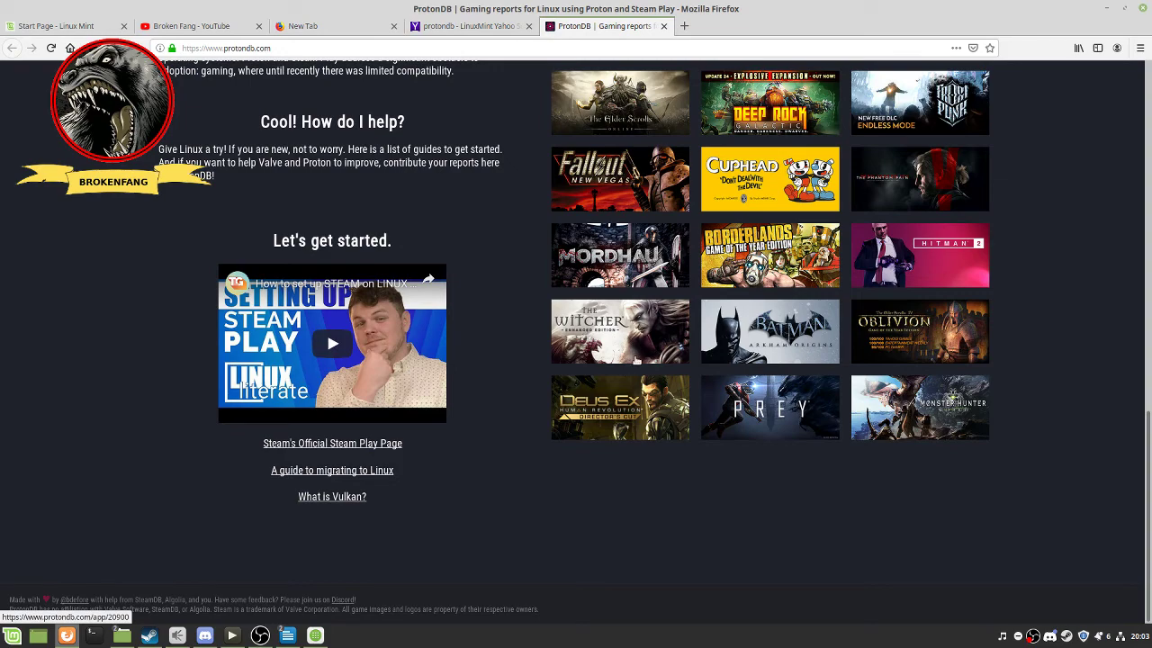
scroll(638, 365, "up", 2)
scroll(645, 368, "up", 3)
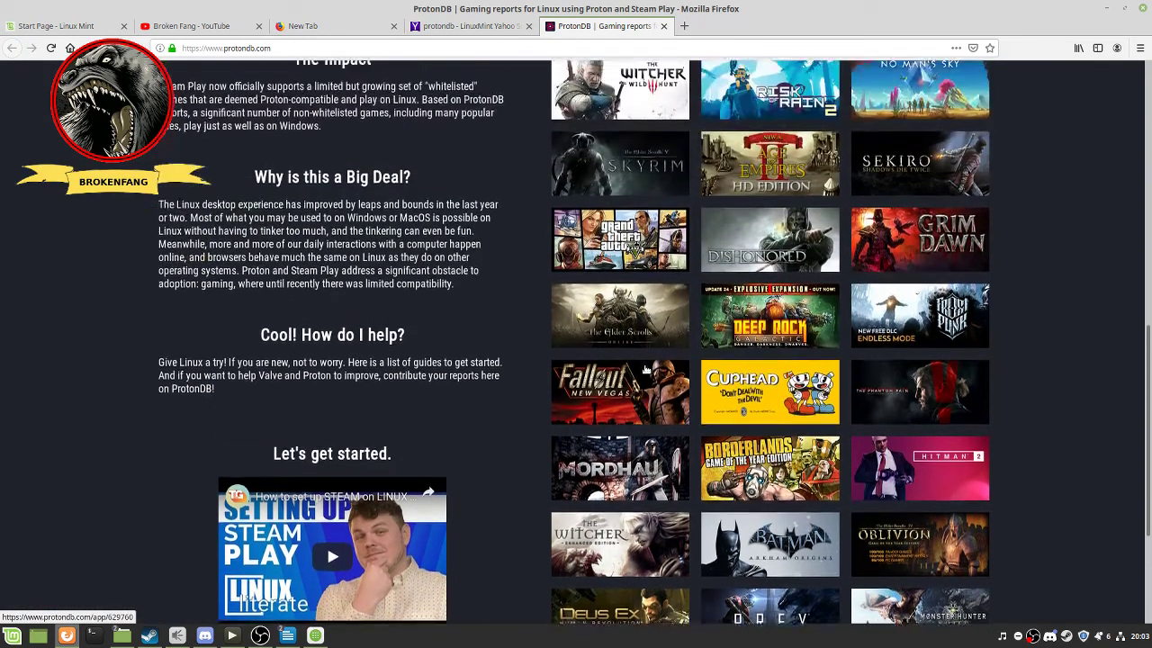
scroll(645, 369, "up", 1)
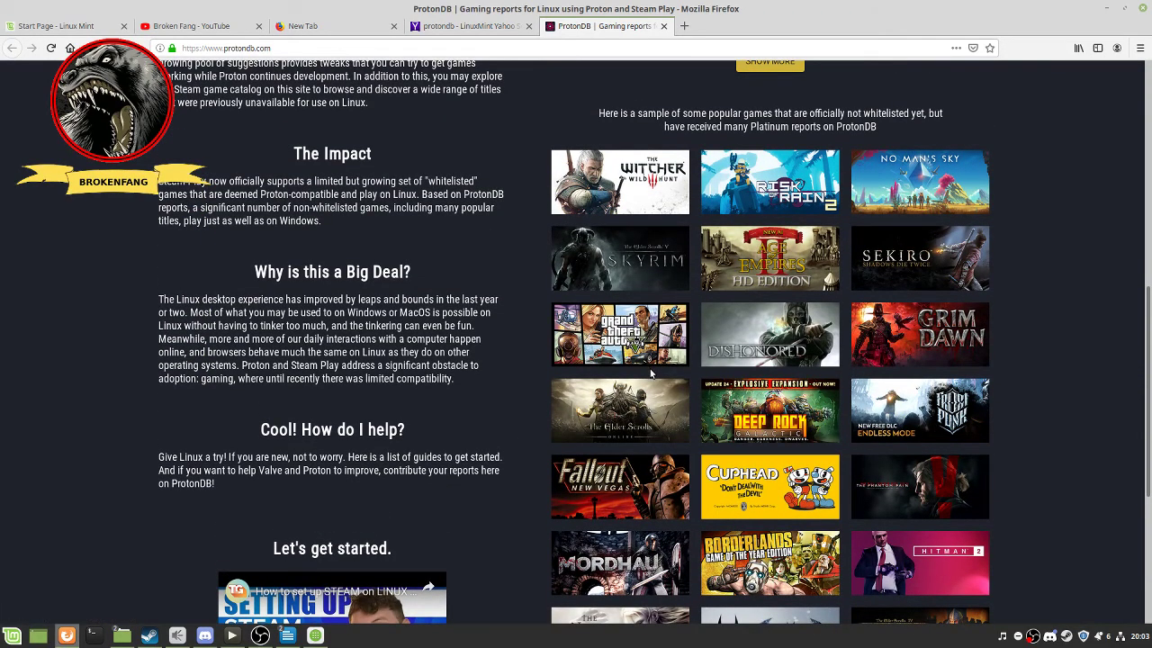
scroll(651, 372, "up", 4)
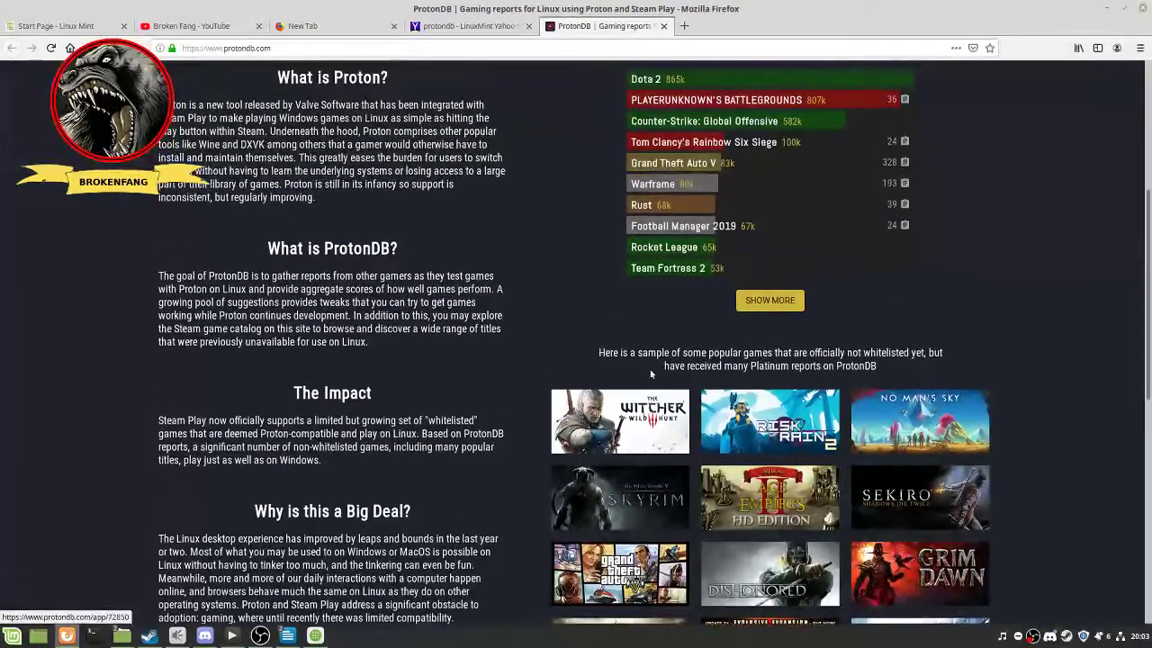
scroll(650, 369, "up", 4)
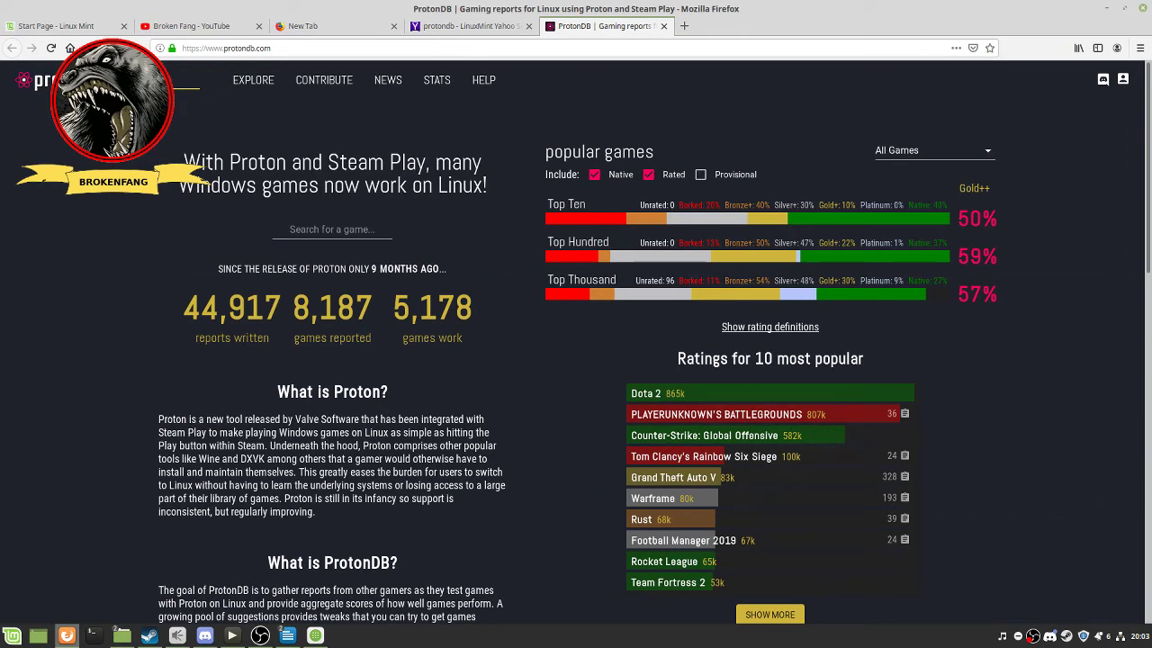
Search ProtonDB for "conan" and look over the compatibility ratings of the Conan games
type("conan")
key("Return")
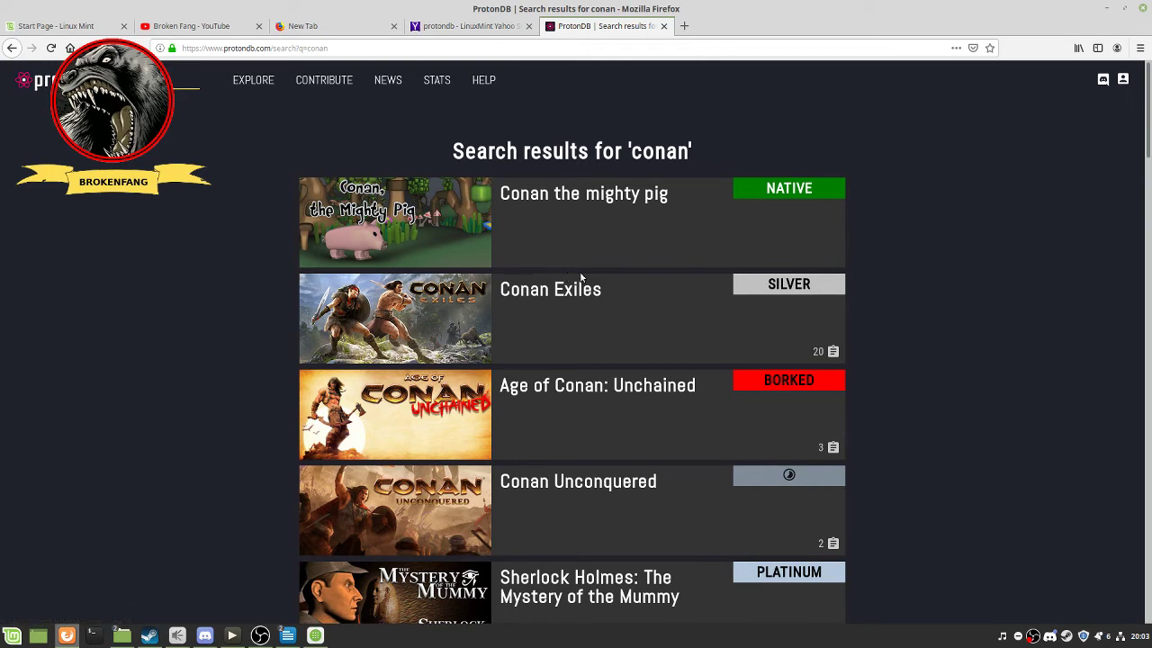
scroll(585, 283, "down", 1)
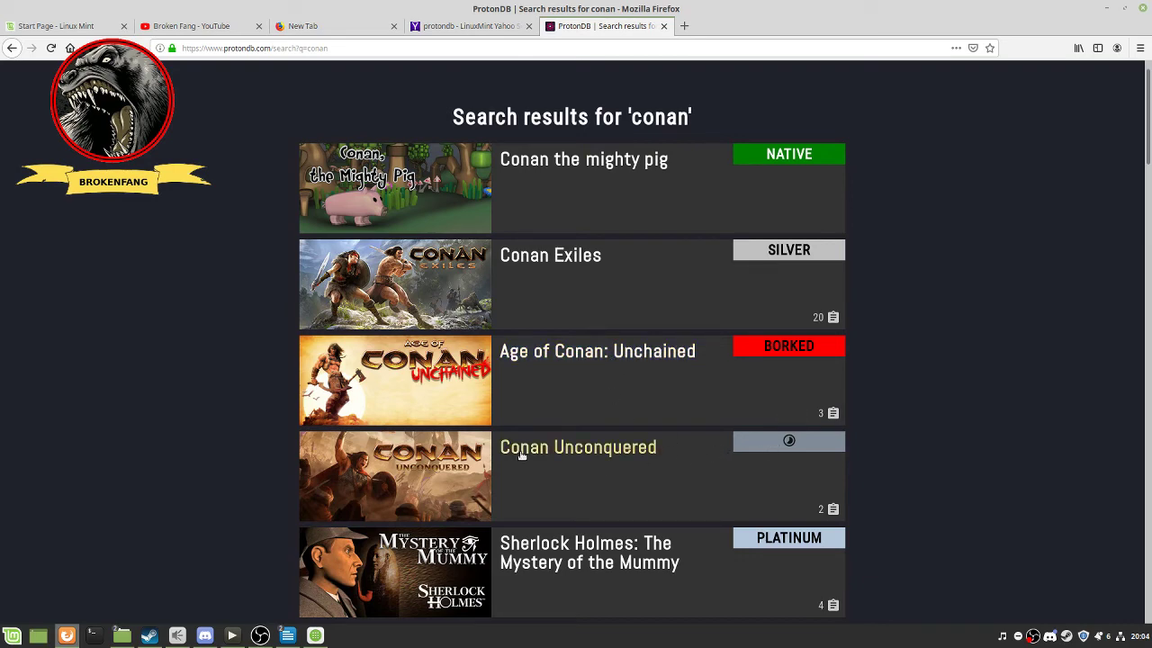
scroll(671, 470, "down", 1)
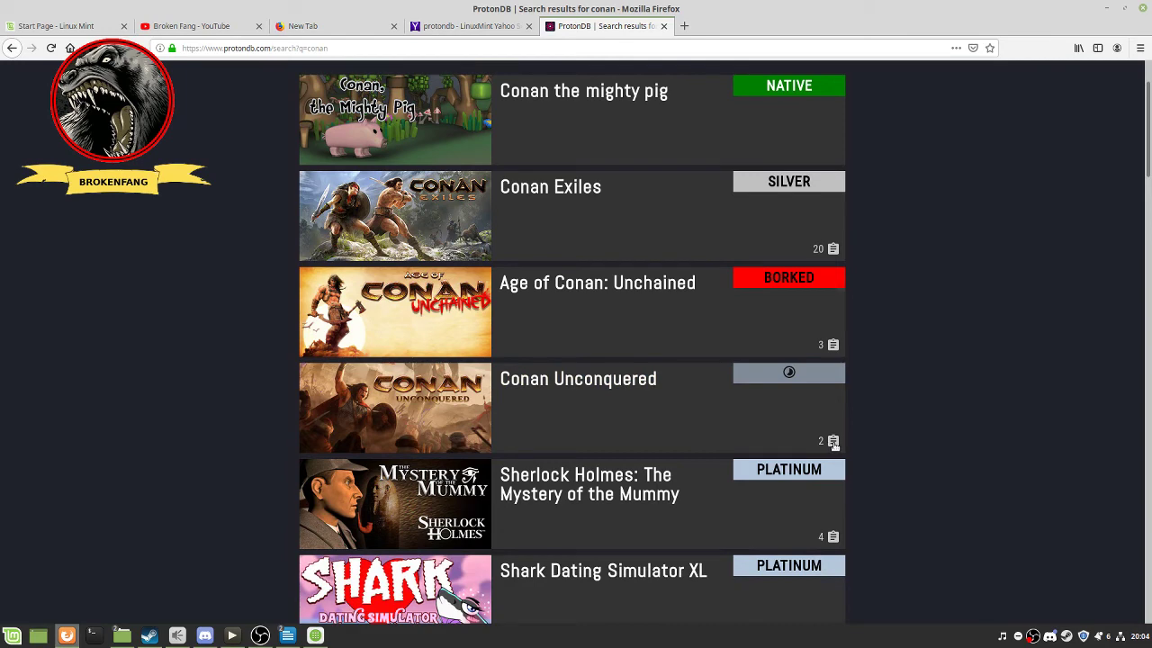
scroll(582, 349, "up", 1)
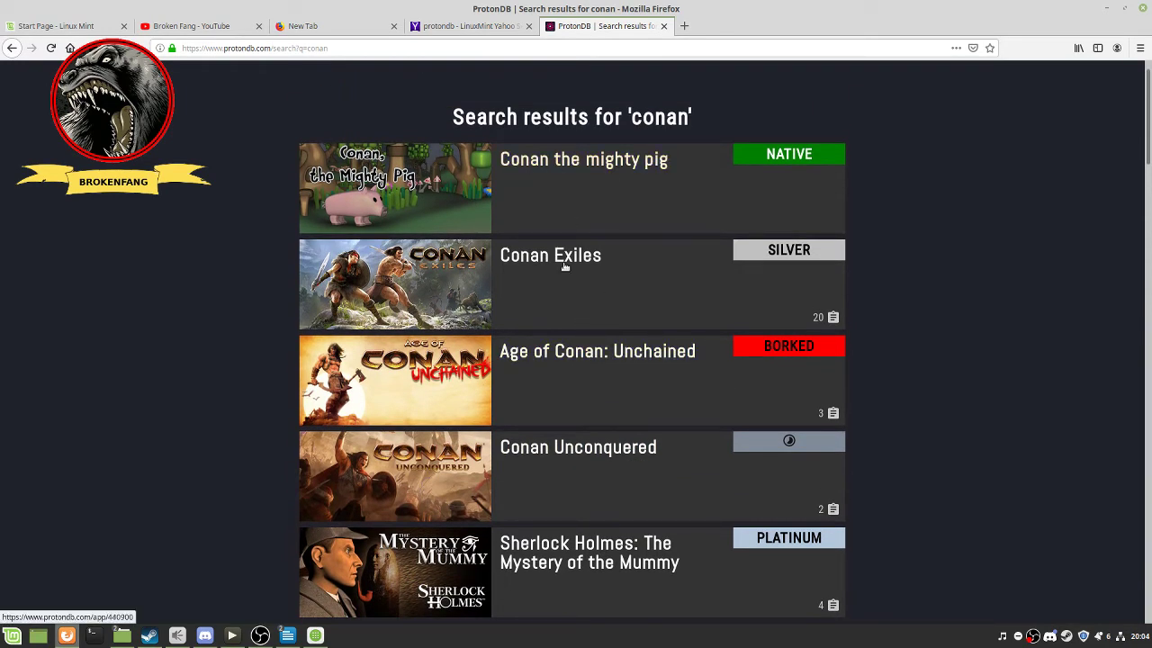
scroll(599, 287, "down", 2)
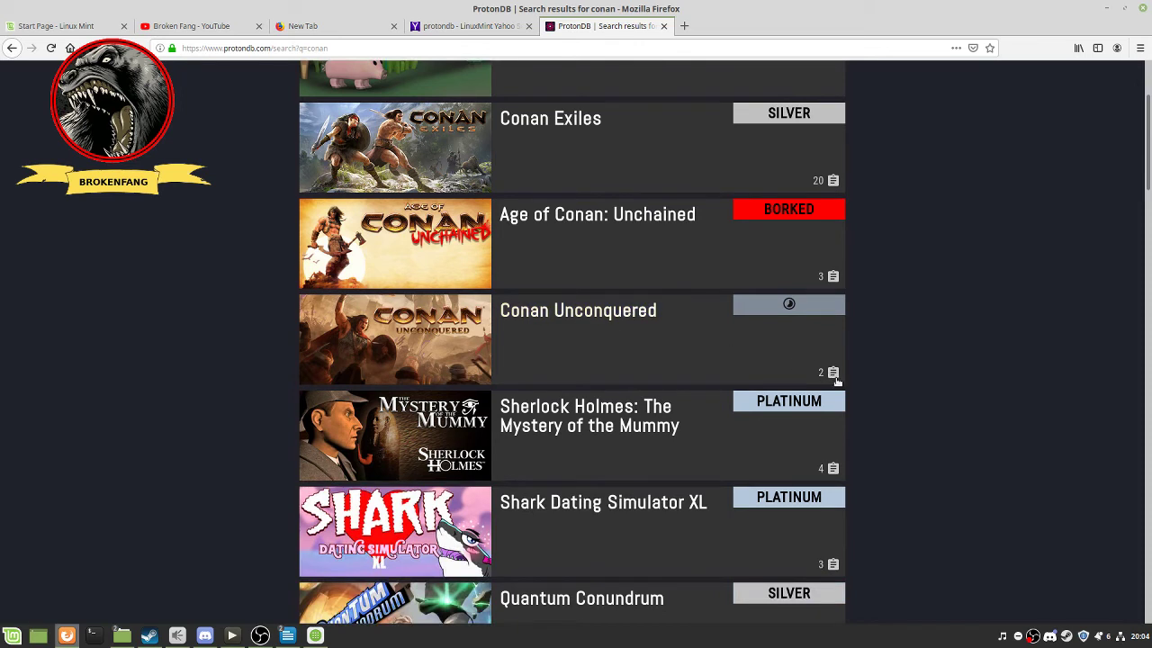
Expand the user reports for Conan Unconquered and read them
left_click(830, 373)
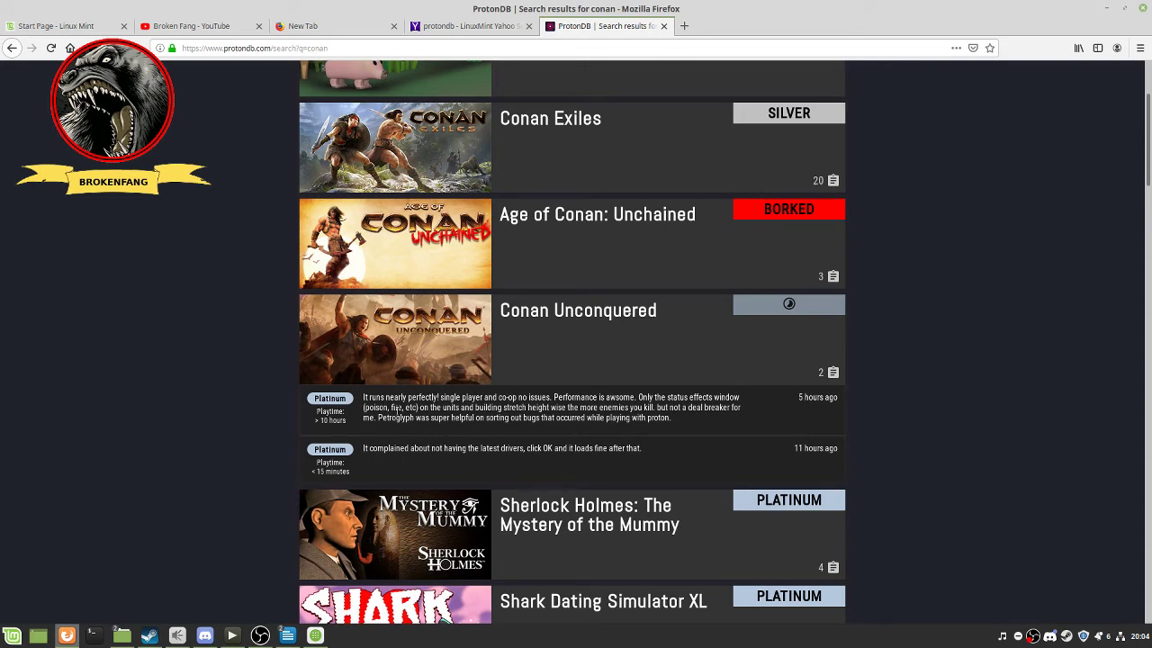
scroll(469, 448, "up", 1)
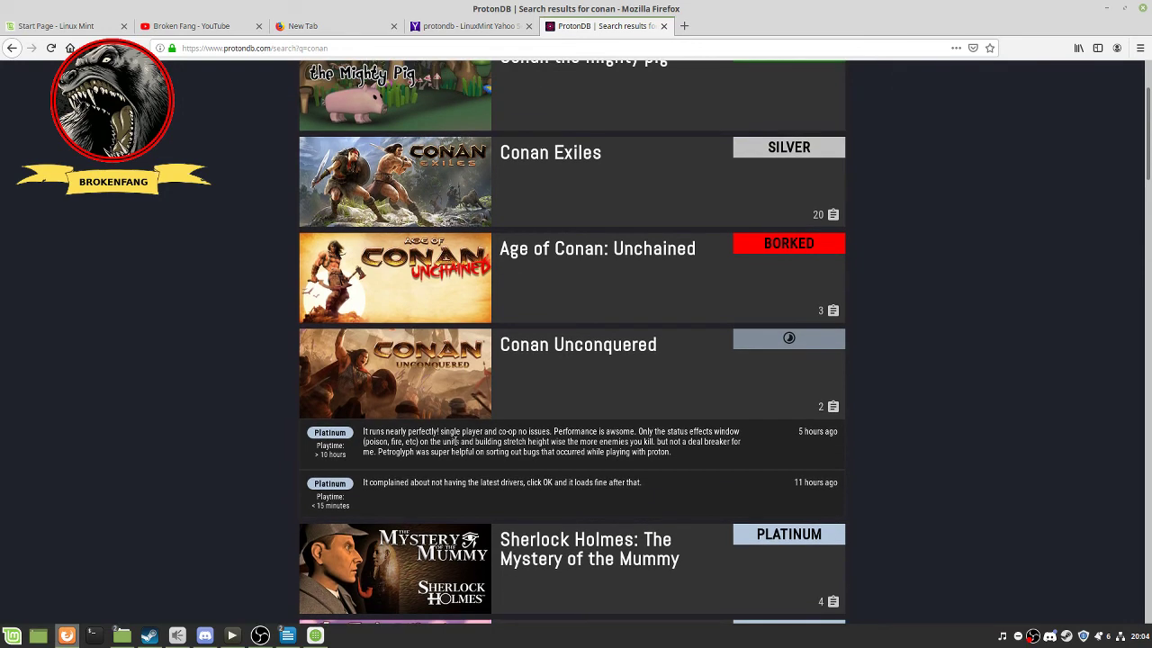
scroll(455, 441, "up", 3)
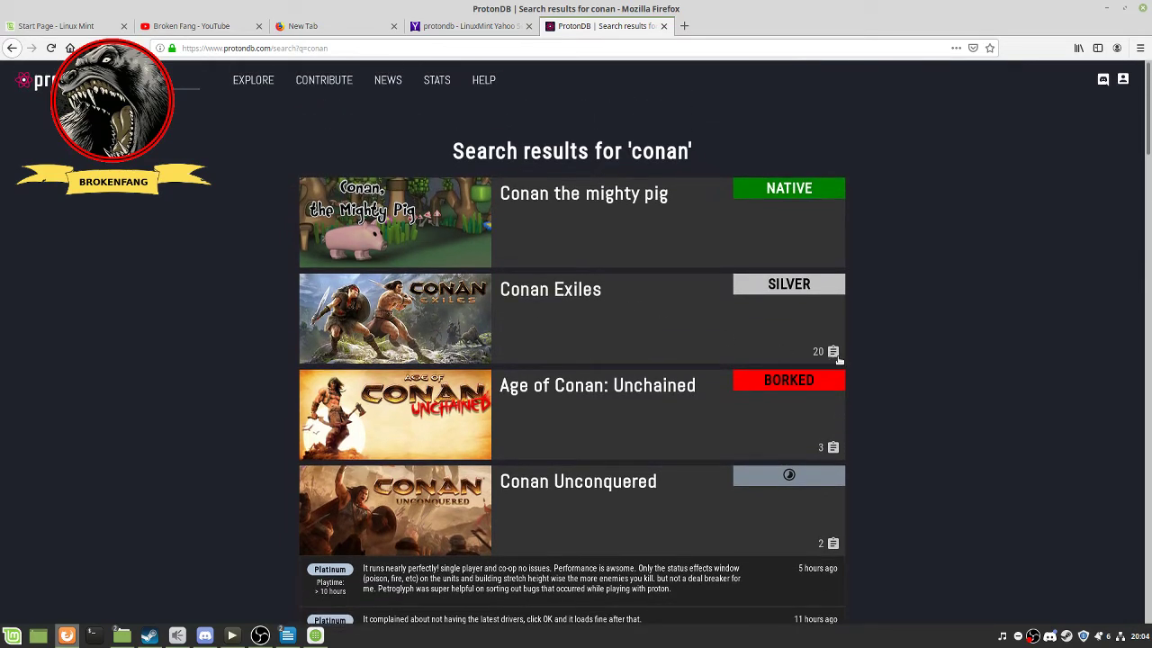
Expand the user reports for Conan Exiles and read through them, highlighting part of the Bronze report about logging into the game
left_click(835, 355)
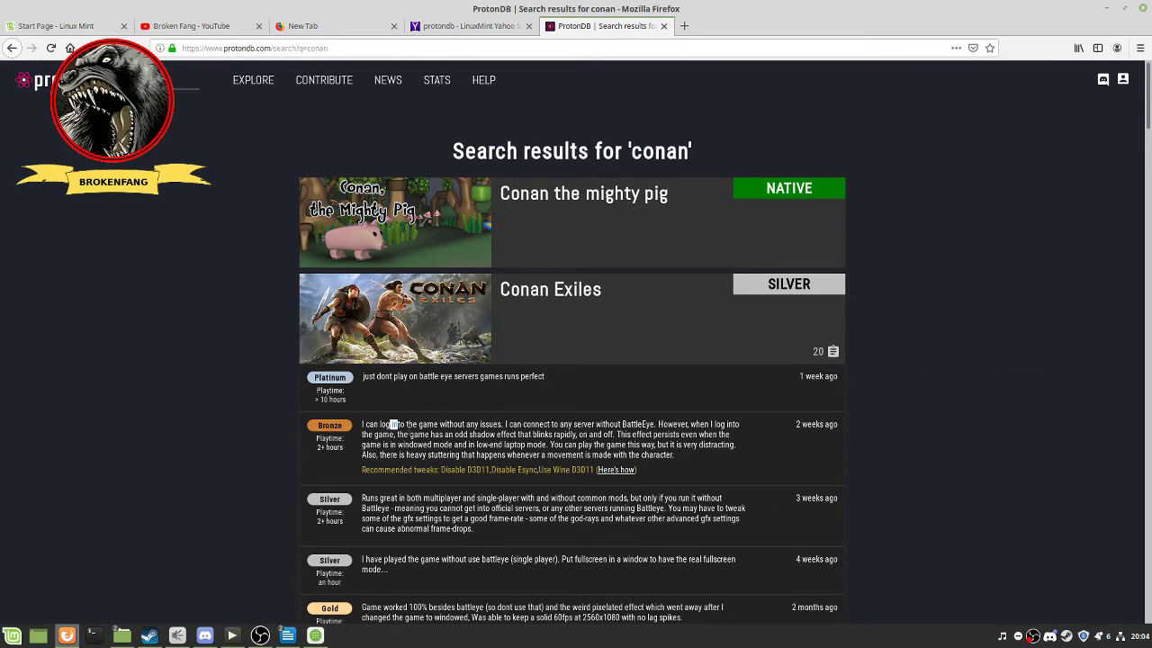
left_click_drag(389, 425, 500, 437)
scroll(493, 447, "down", 2)
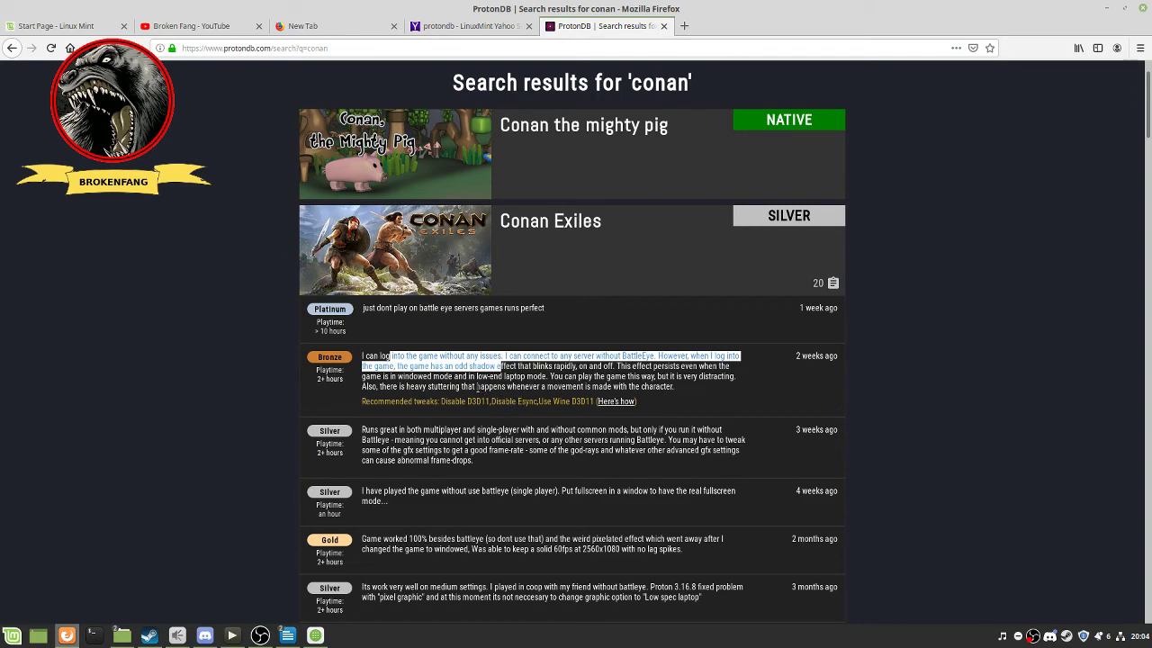
scroll(430, 399, "down", 1)
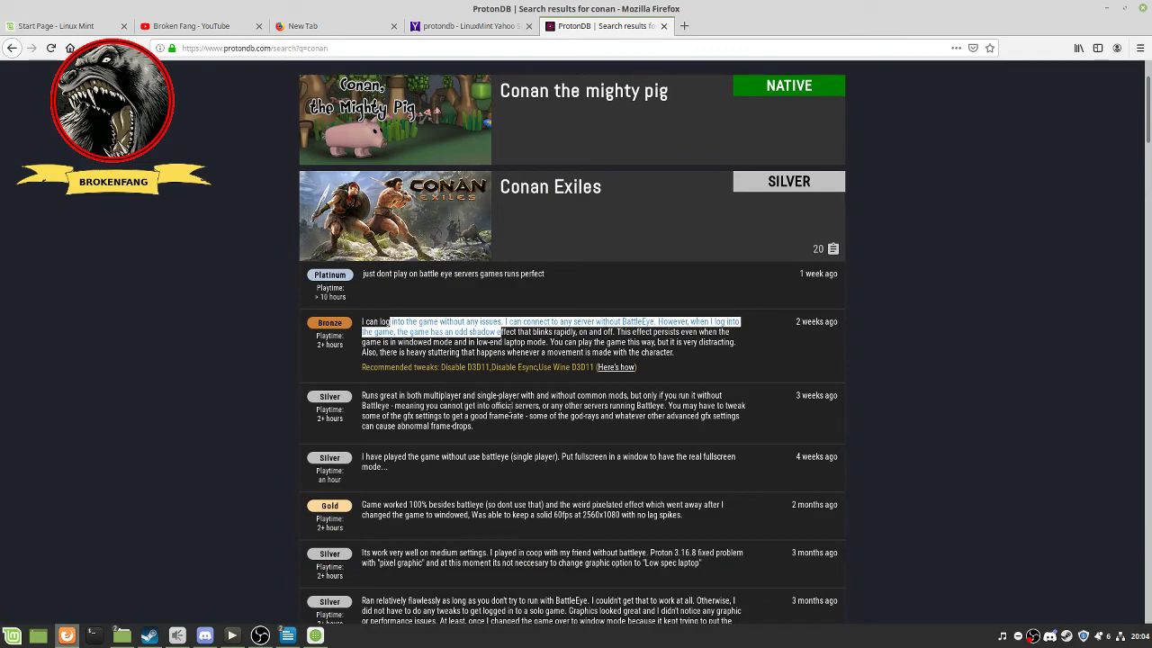
scroll(558, 420, "down", 2)
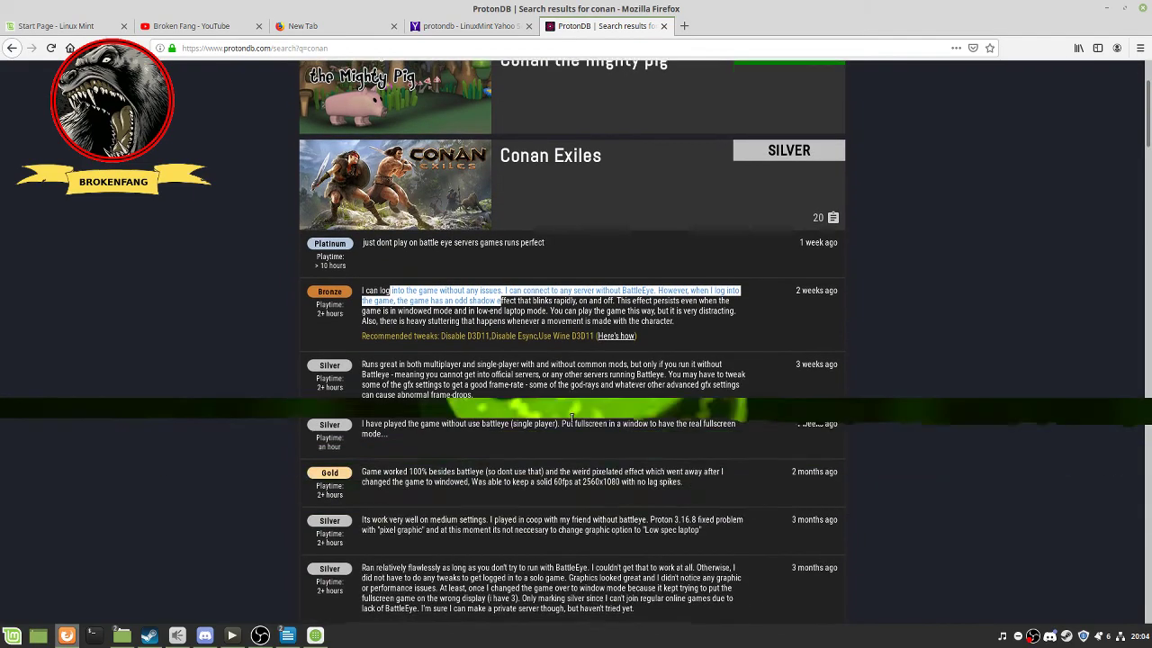
scroll(564, 420, "down", 5)
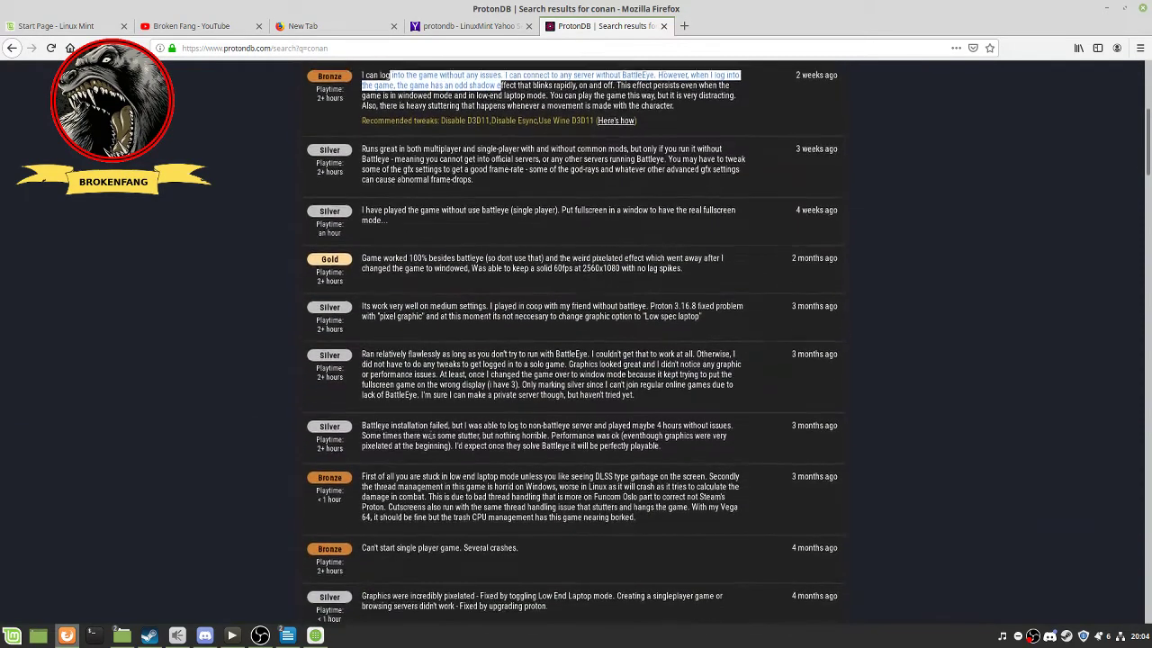
scroll(429, 433, "up", 4)
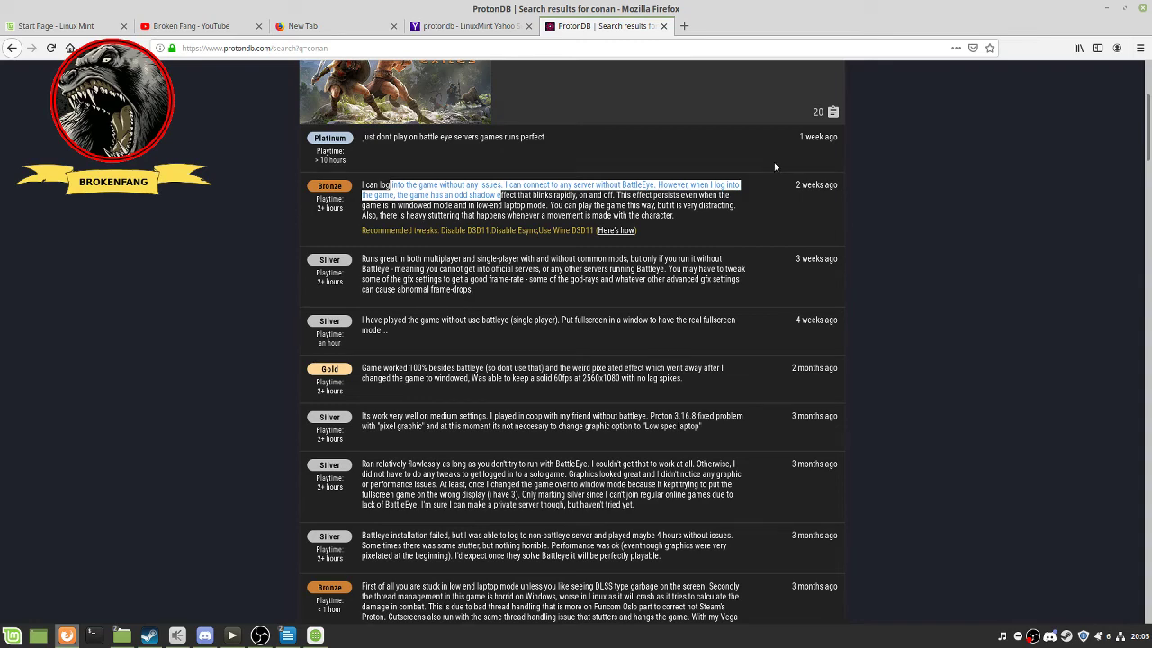
scroll(774, 167, "down", 1)
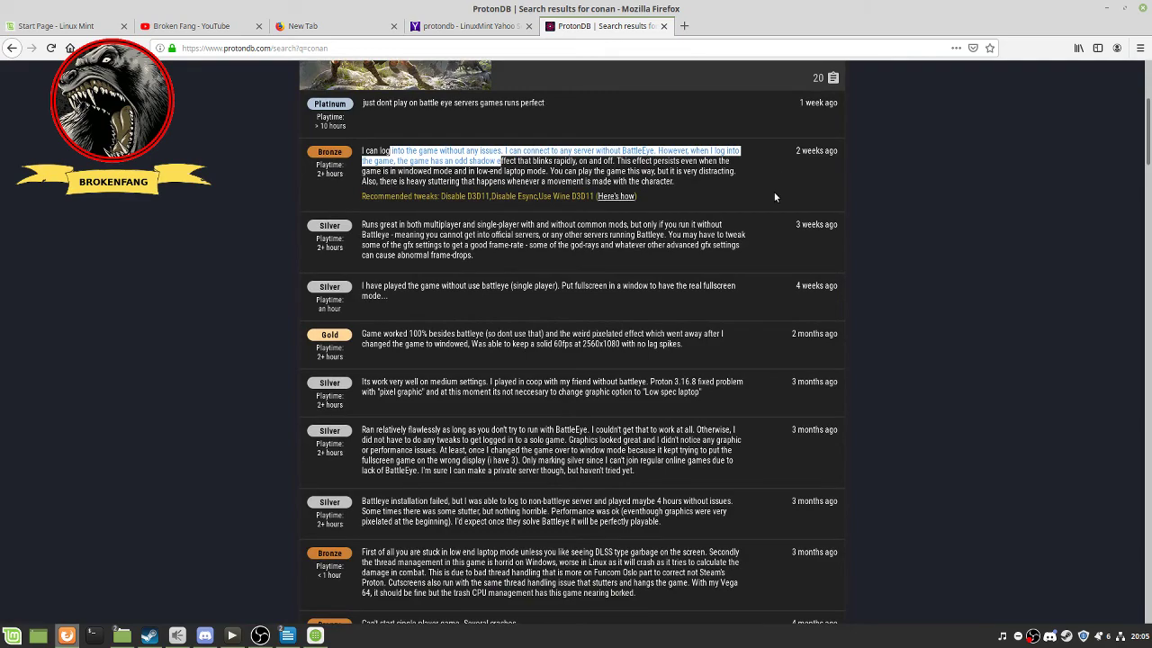
Reread the first Conan Exiles reports and highlight "D3D11" in the Bronze report's recommended tweaks
scroll(774, 192, "up", 4)
scroll(778, 220, "down", 3)
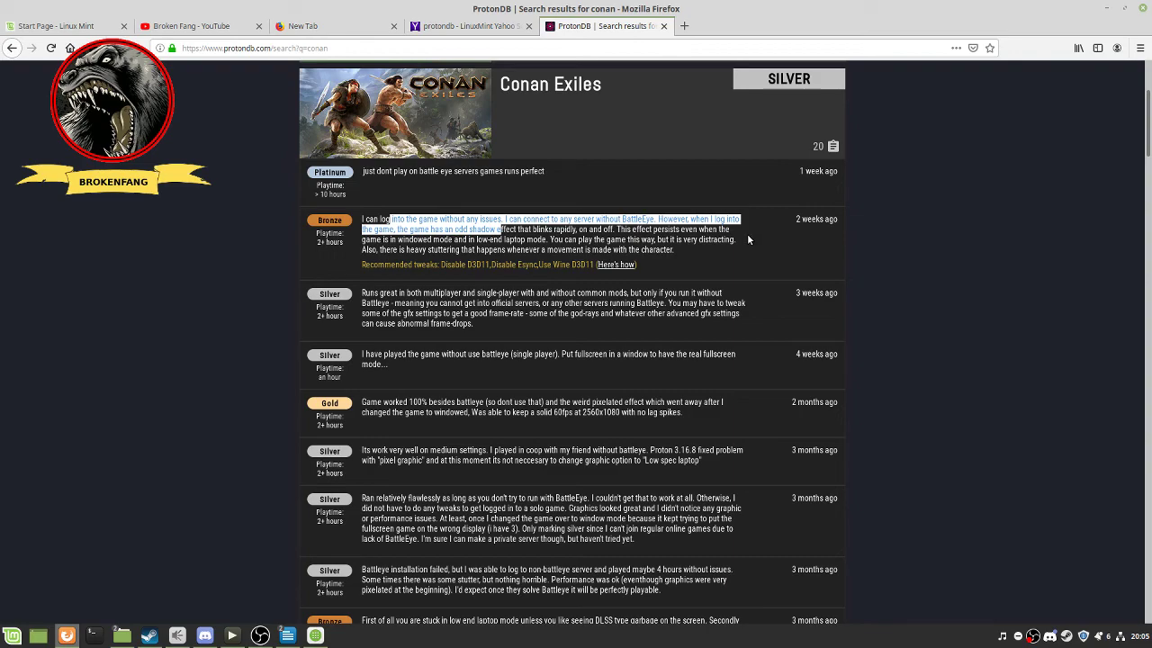
scroll(764, 282, "down", 3)
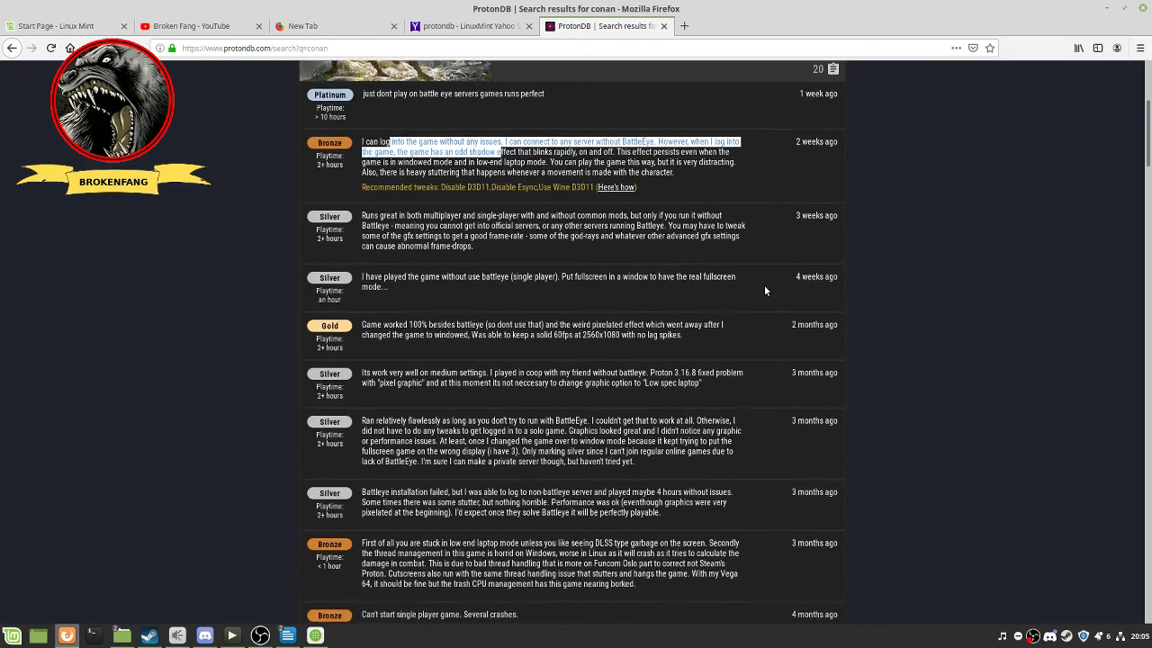
scroll(764, 290, "up", 3)
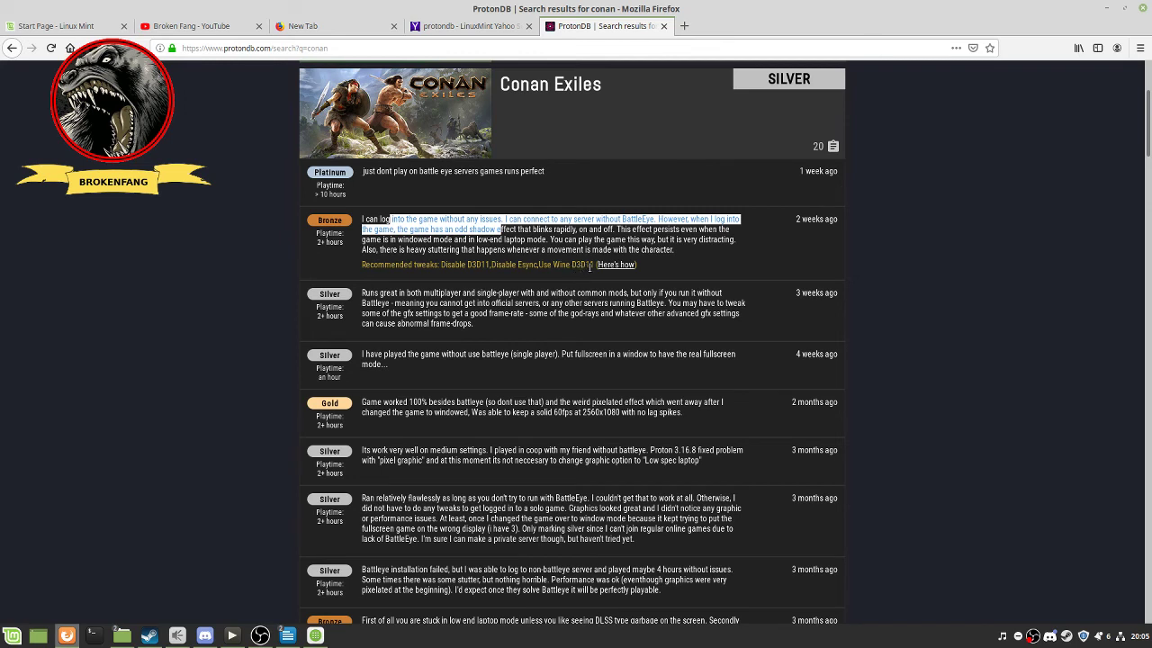
left_click_drag(596, 265, 573, 265)
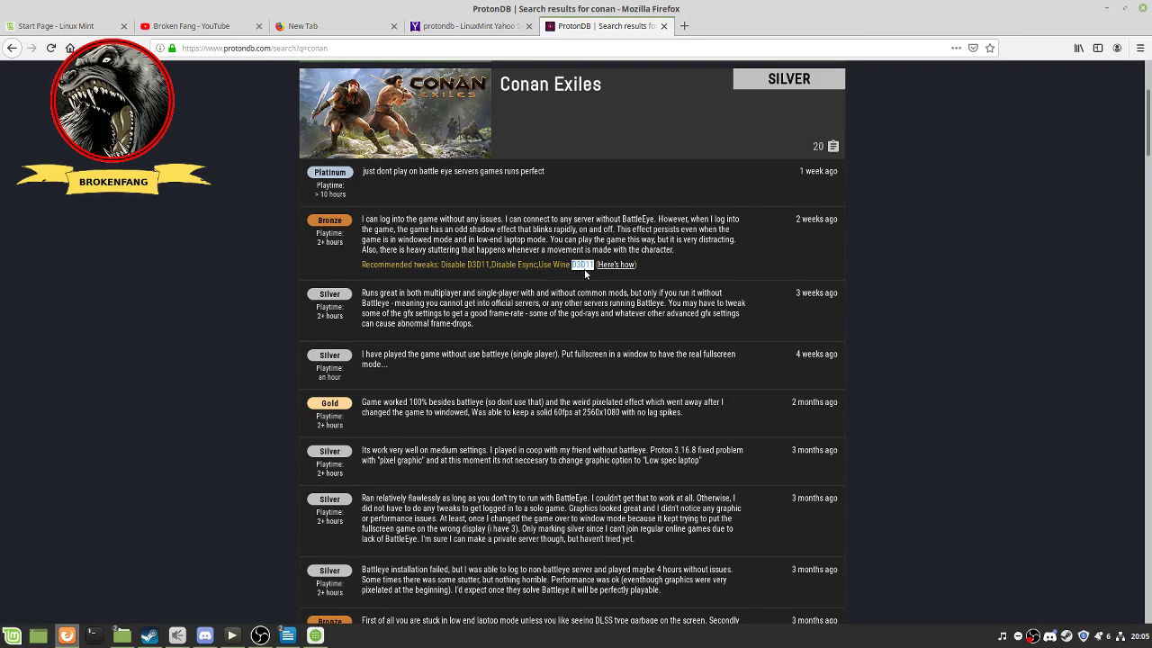
Open the Bronze report's tweak instructions and look over Proton's Runtime Config Options and local installation sections on GitHub
left_click(605, 265)
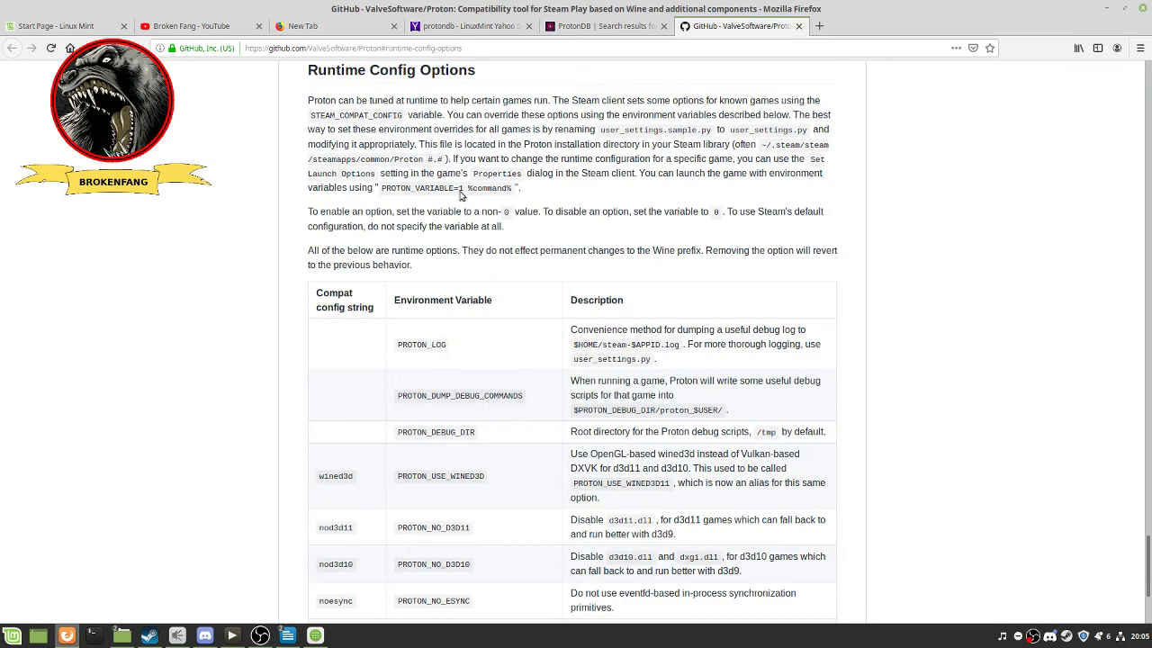
scroll(678, 408, "down", 2)
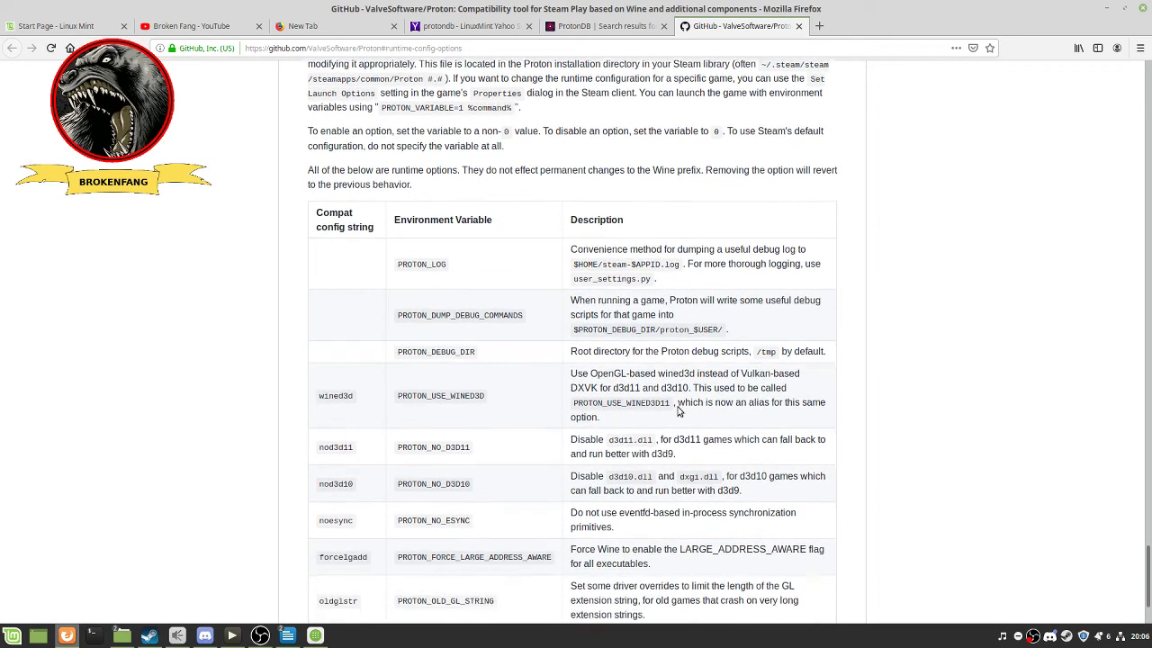
scroll(679, 408, "down", 2)
scroll(610, 256, "up", 7)
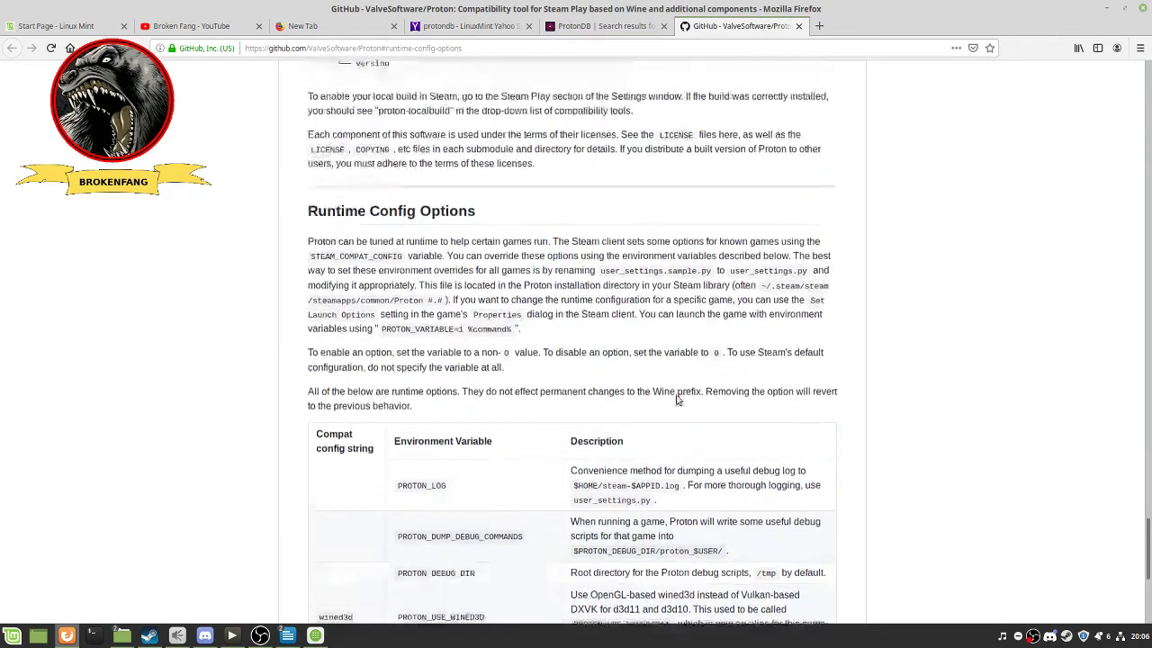
scroll(626, 288, "up", 3)
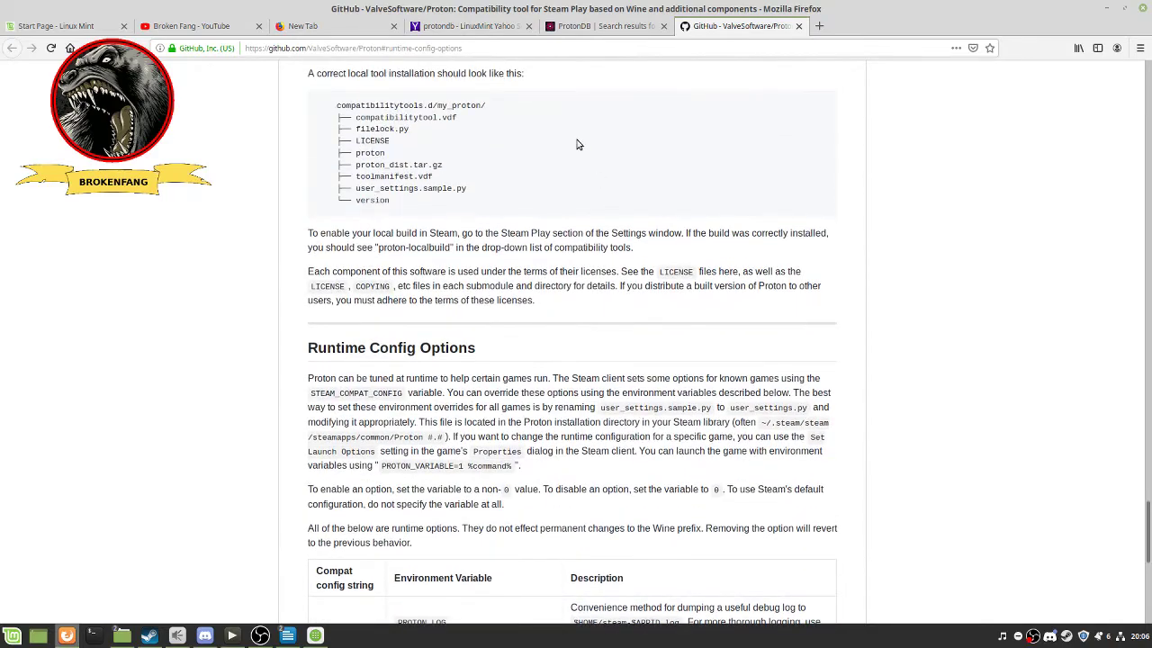
scroll(612, 180, "up", 5)
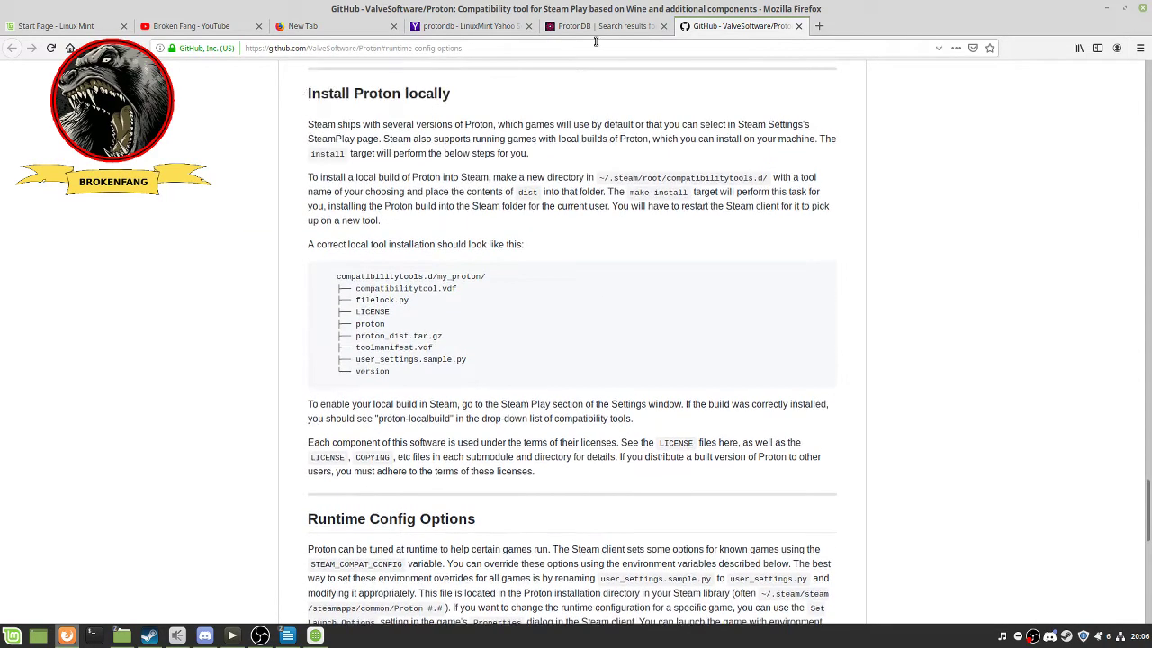
Return to the ProtonDB results and read the older Conan Exiles reports, including the Borked ones, down to Age of Conan: Unchained
left_click(589, 29)
scroll(657, 245, "down", 4)
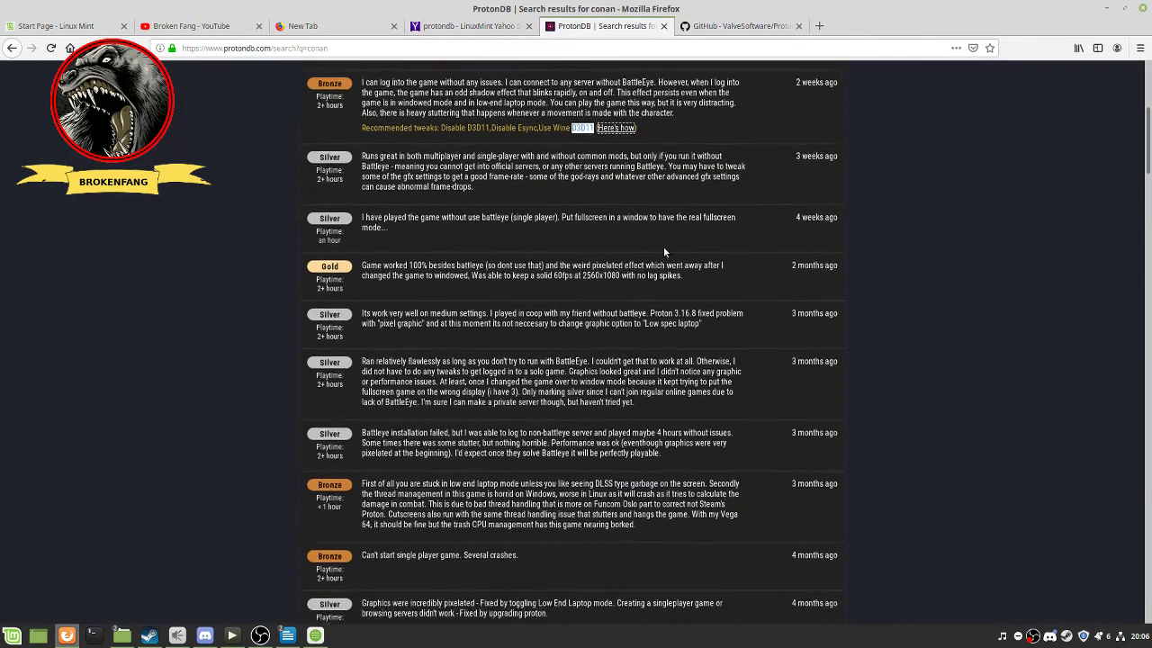
scroll(649, 242, "down", 6)
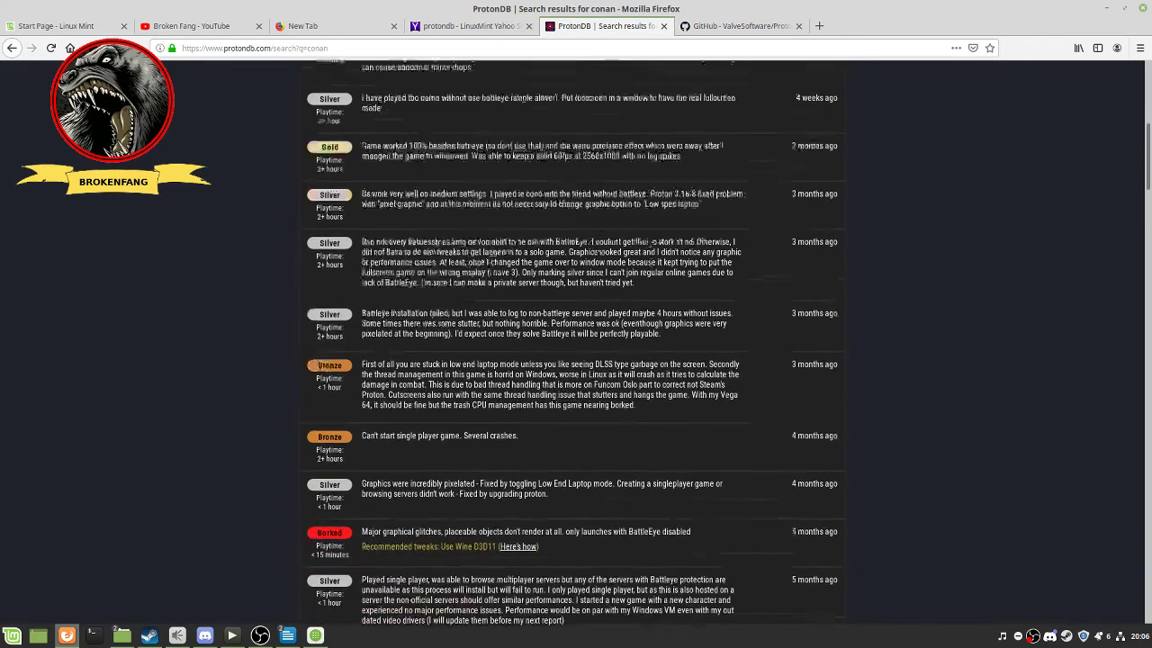
scroll(651, 245, "down", 4)
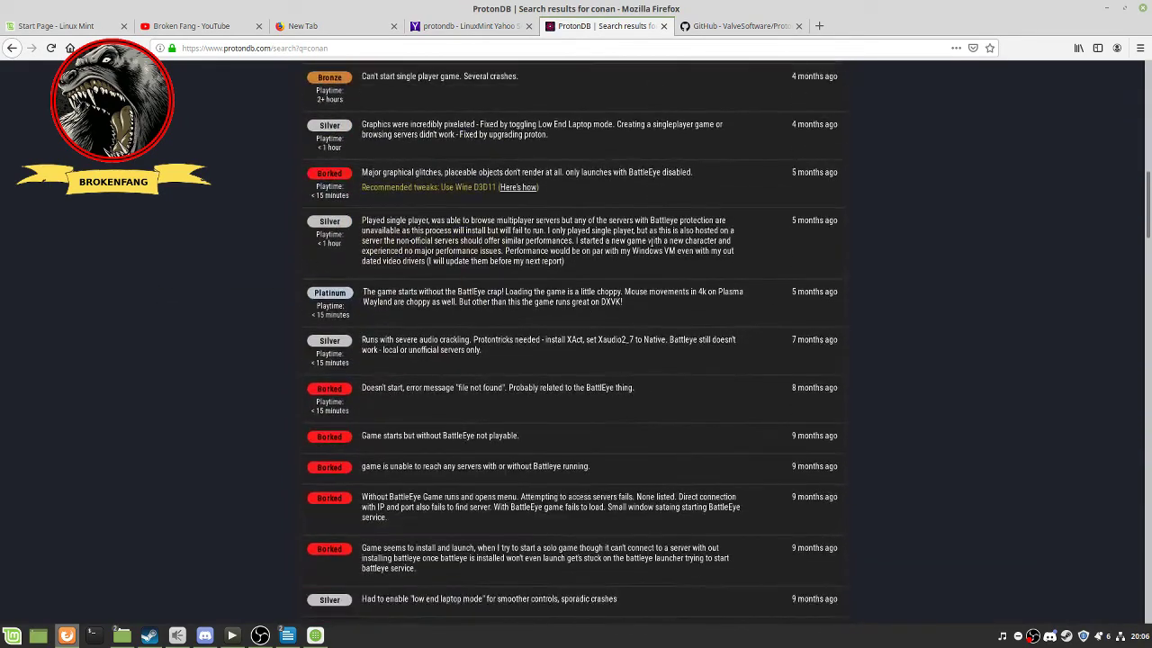
scroll(628, 356, "down", 2)
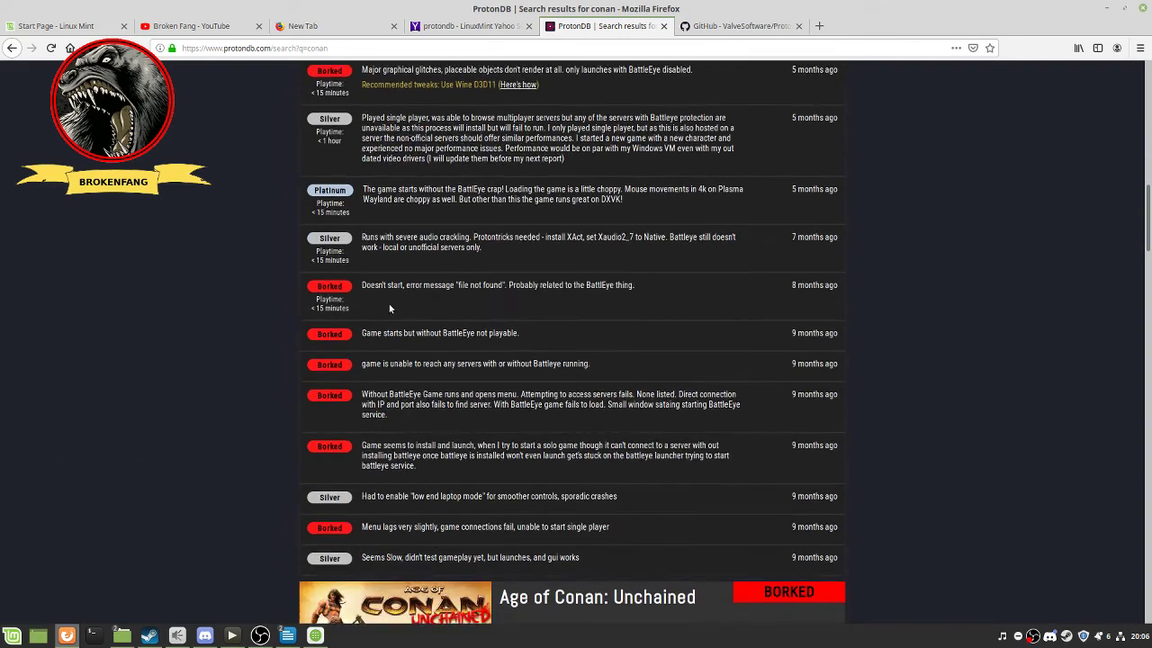
scroll(540, 404, "up", 4)
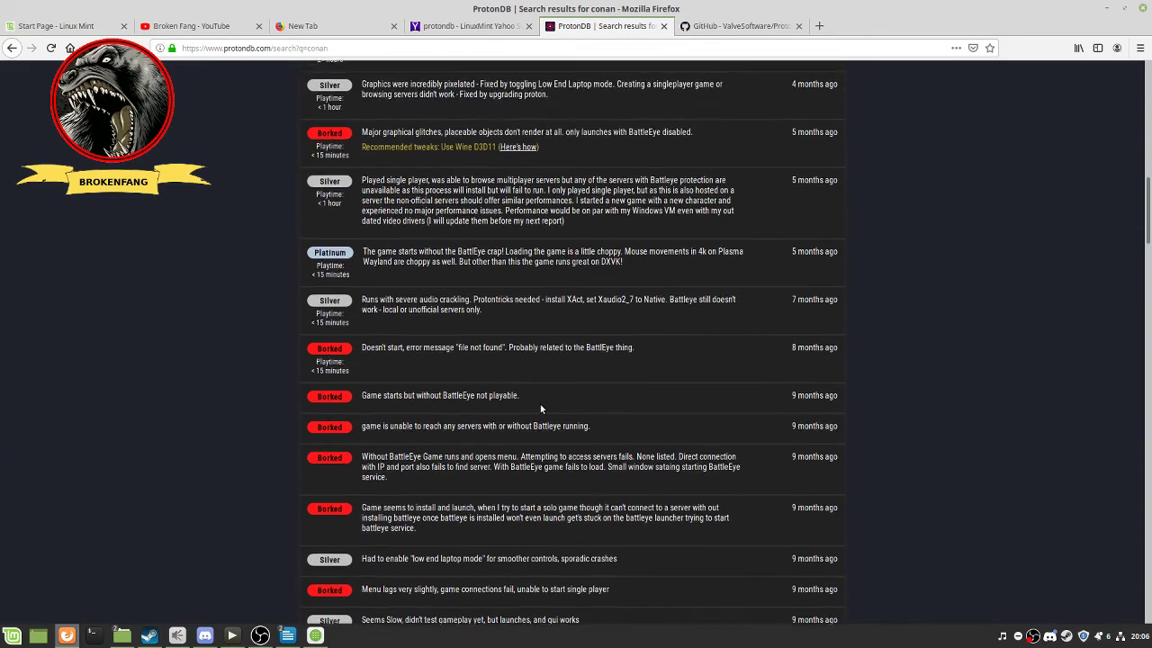
scroll(634, 290, "up", 5)
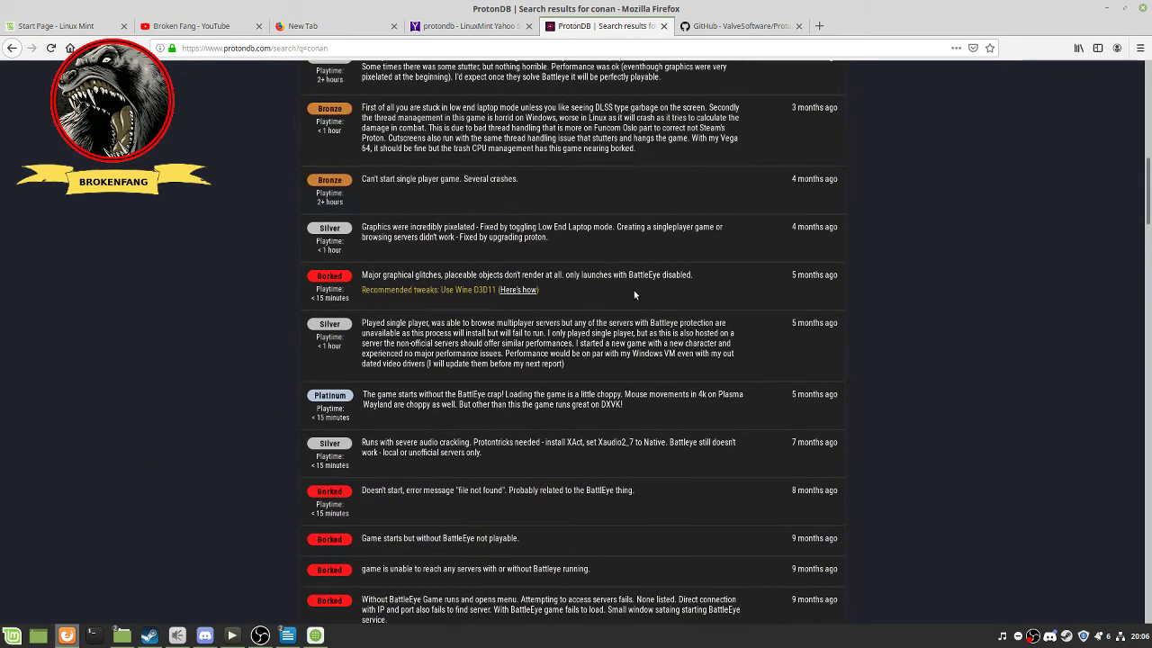
scroll(671, 301, "up", 11)
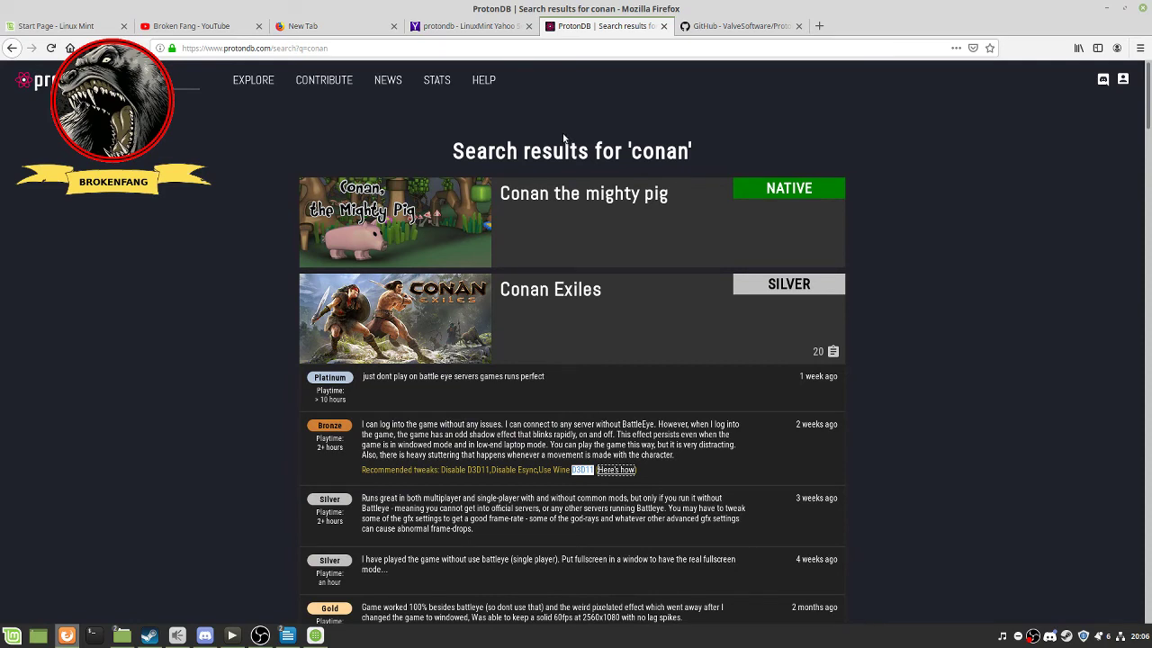
Leaf through the open Yahoo results and new-tab pages, and return to ProtonDB to skim the Conan Exiles reports again
left_click(464, 30)
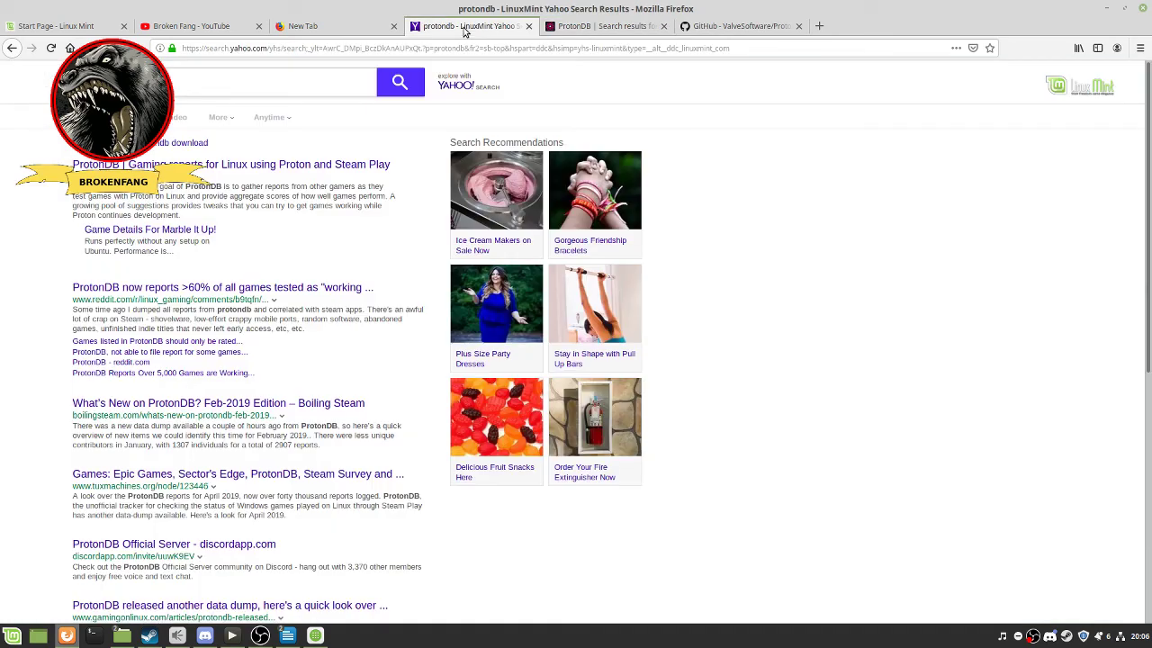
left_click(334, 27)
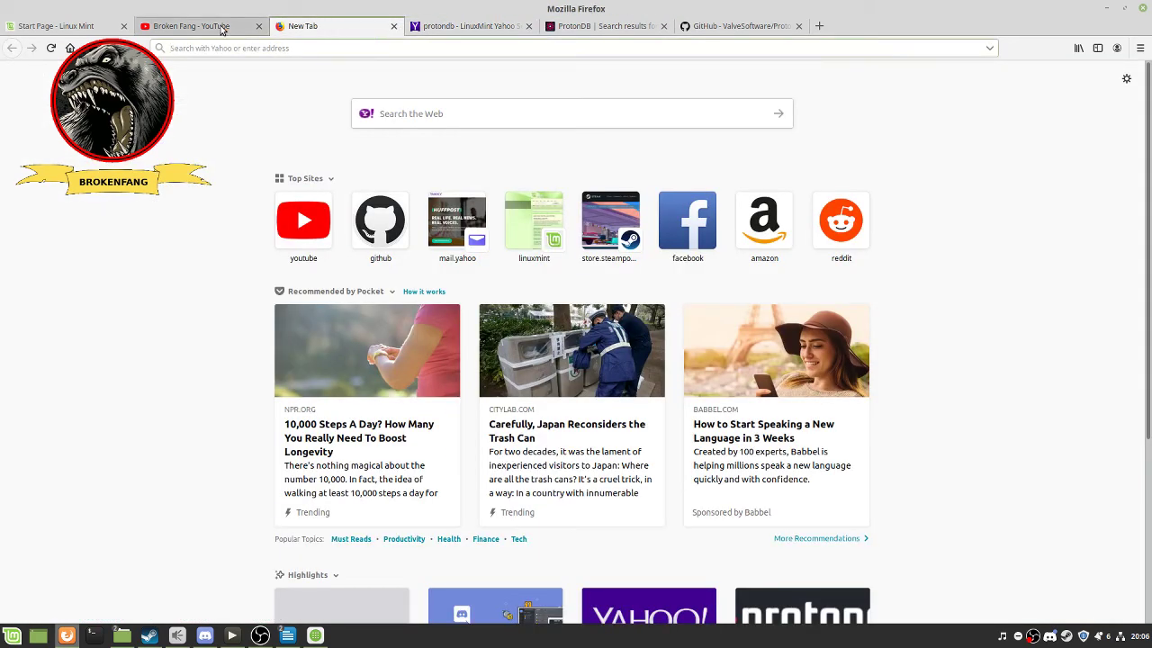
left_click(452, 32)
left_click(598, 30)
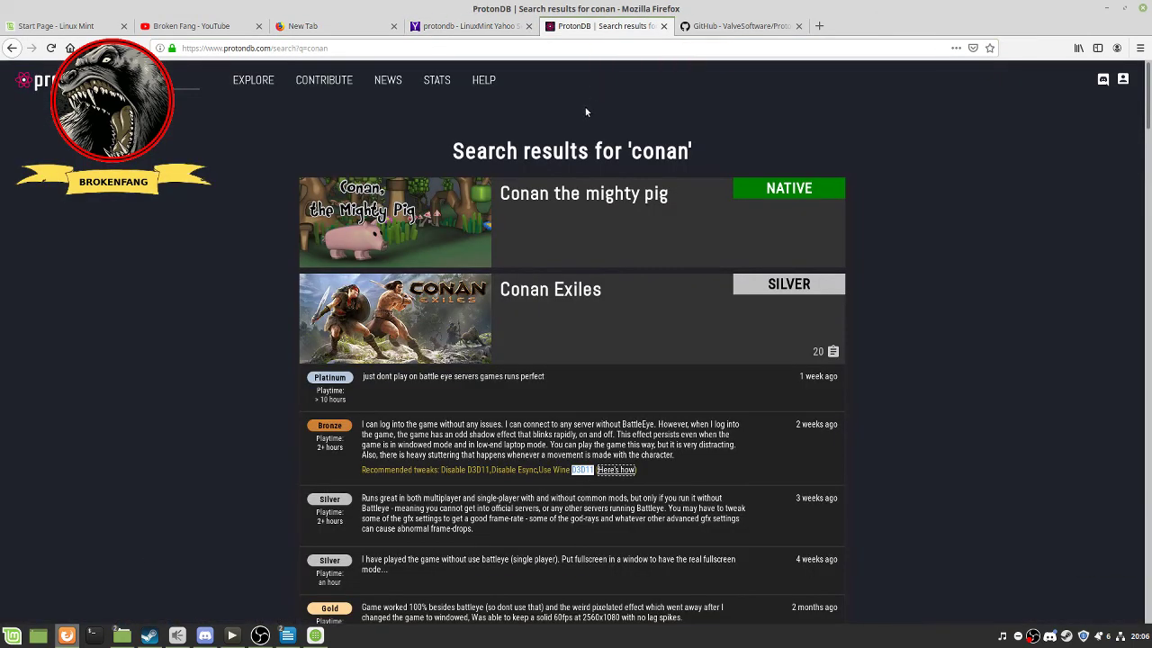
scroll(585, 112, "down", 3)
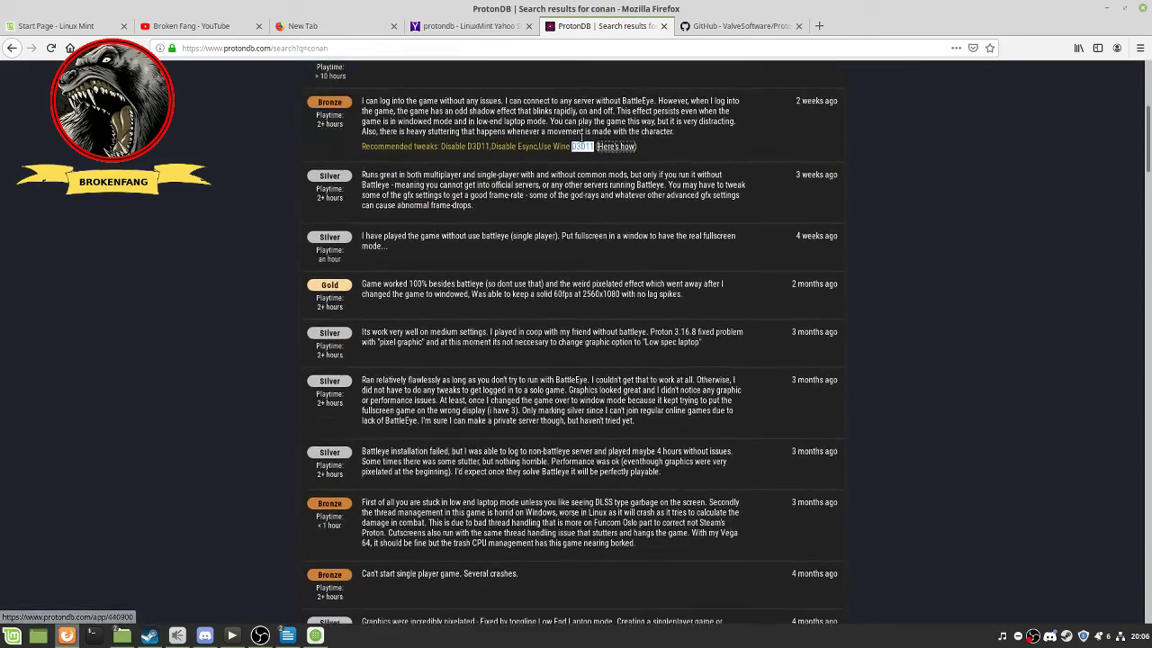
scroll(581, 135, "down", 5)
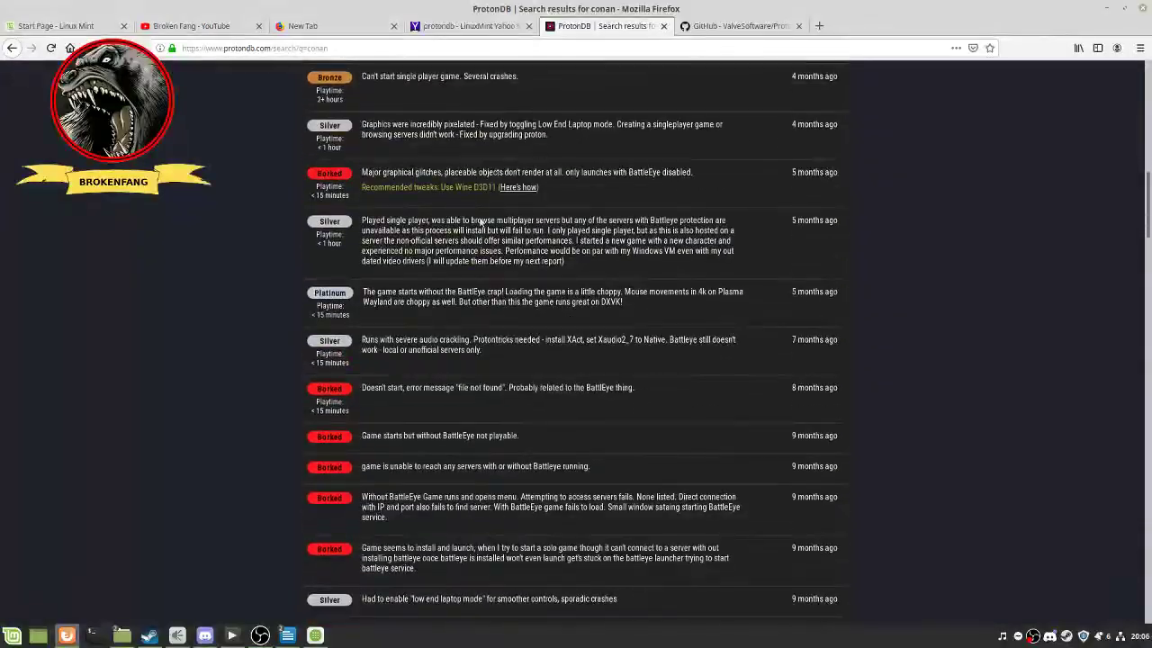
scroll(433, 365, "up", 10)
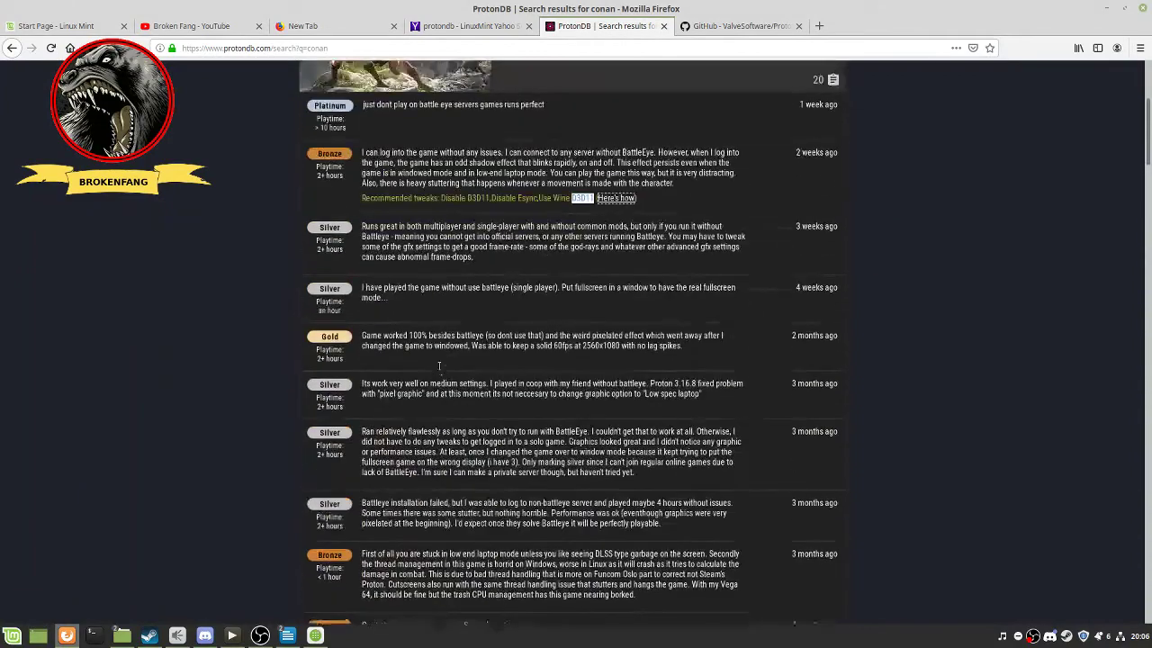
Minimize the browser to clear the desktop and bring up the OBS window with its recording controls
left_click(1105, 8)
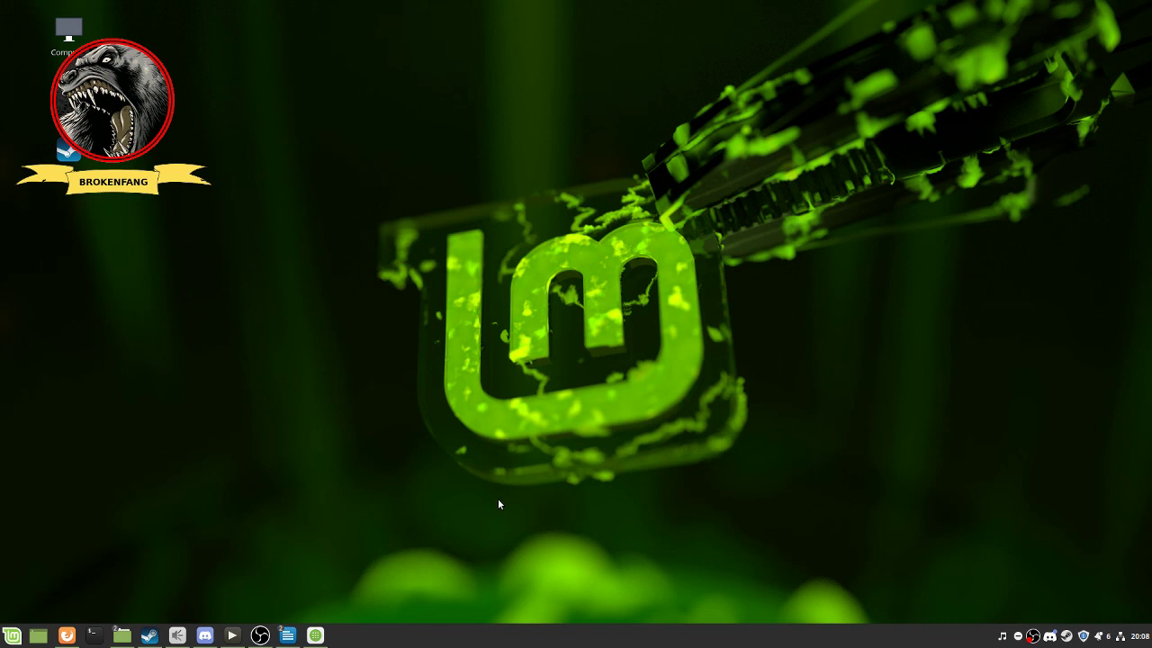
left_click(260, 636)
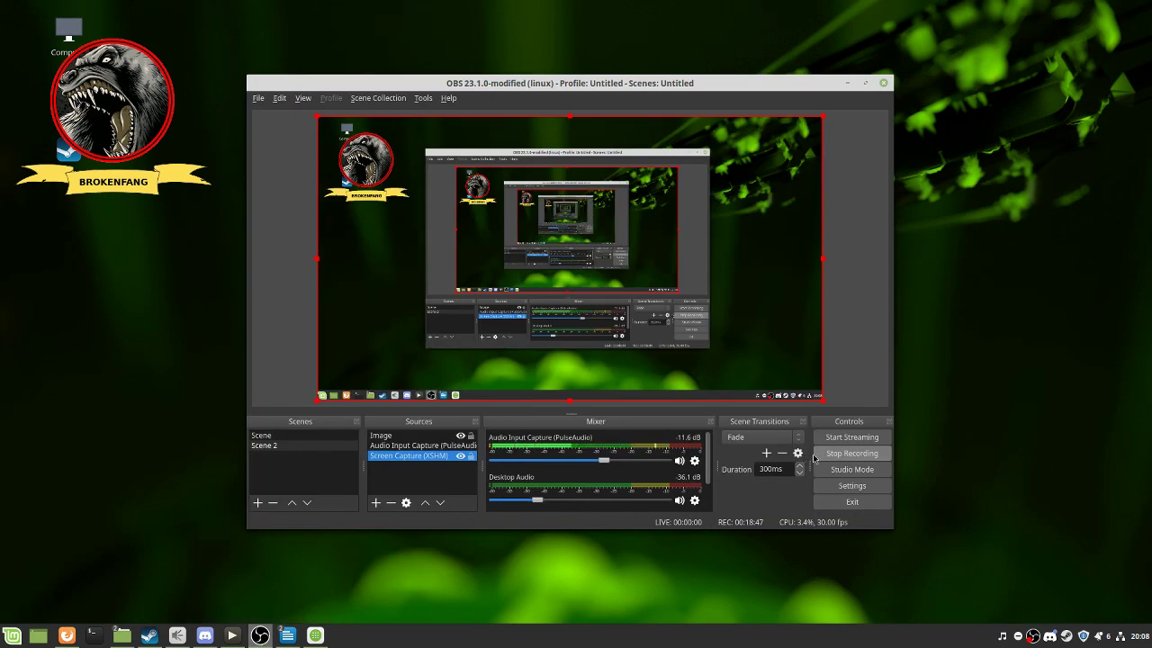